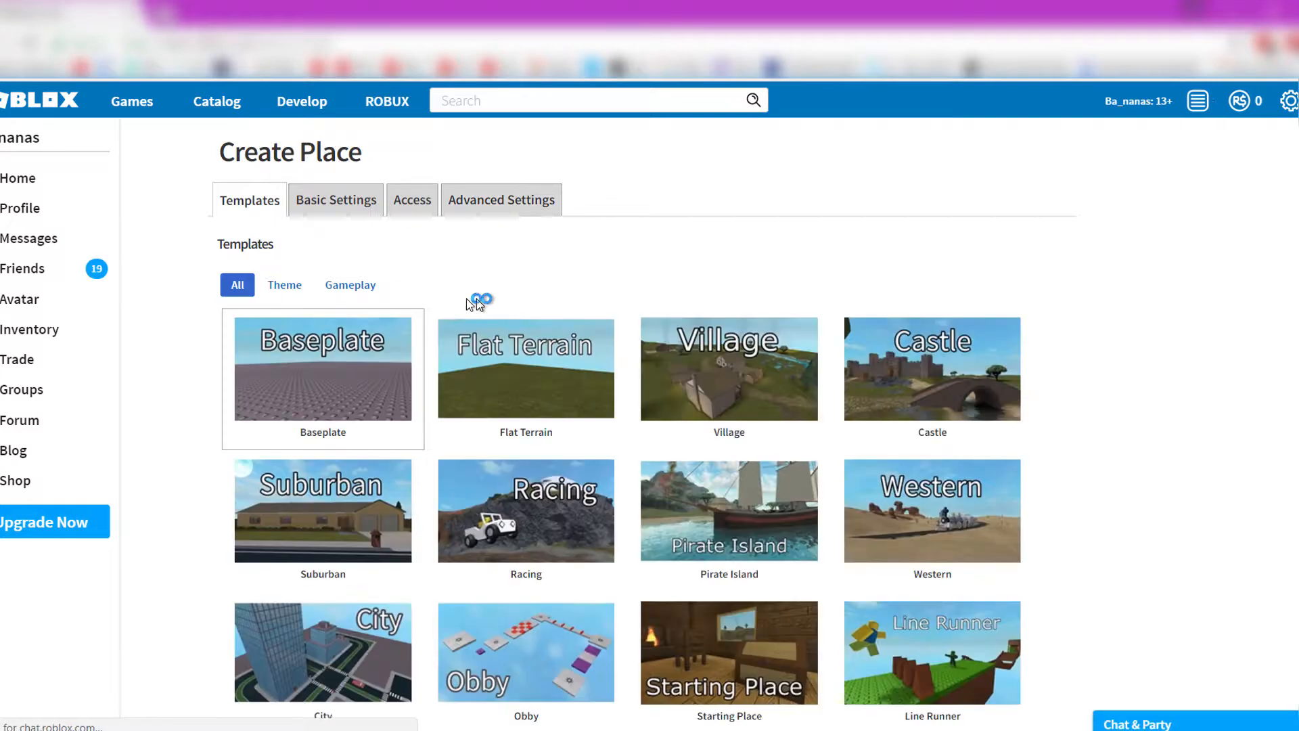
Look through the place templates offered on the Create Place page
{"action": "scroll", "coordinate": [336, 517], "scroll_direction": "down", "scroll_amount": 5}
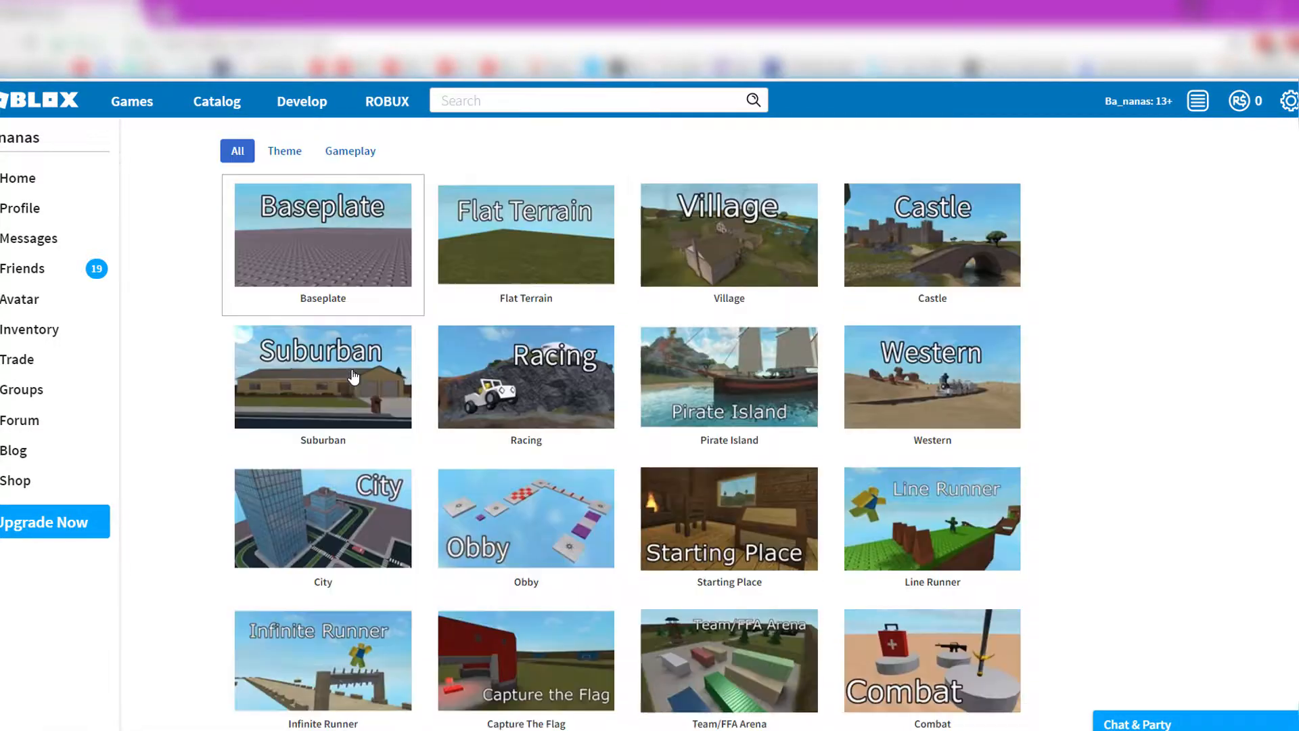
{"action": "scroll", "coordinate": [484, 575], "scroll_direction": "up", "scroll_amount": 6}
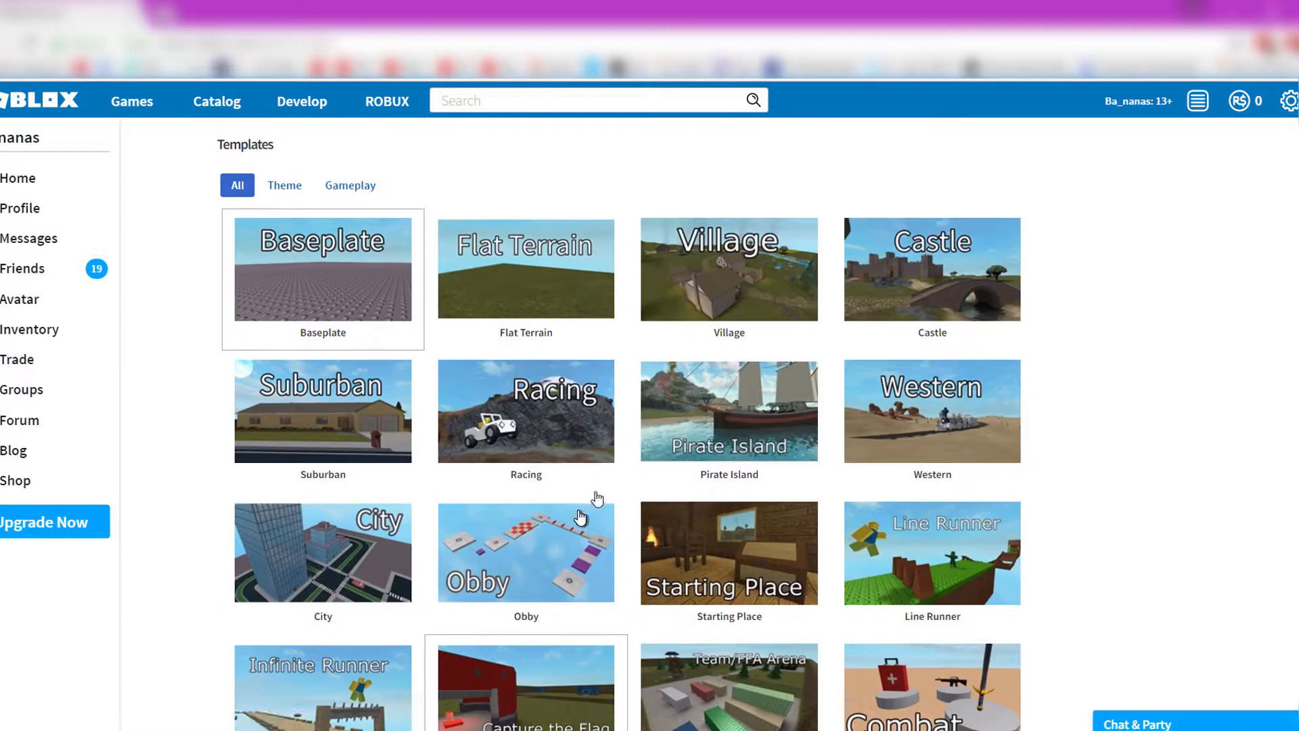
{"action": "scroll", "coordinate": [402, 428], "scroll_direction": "down", "scroll_amount": 6}
{"action": "scroll", "coordinate": [401, 428], "scroll_direction": "up", "scroll_amount": 6}
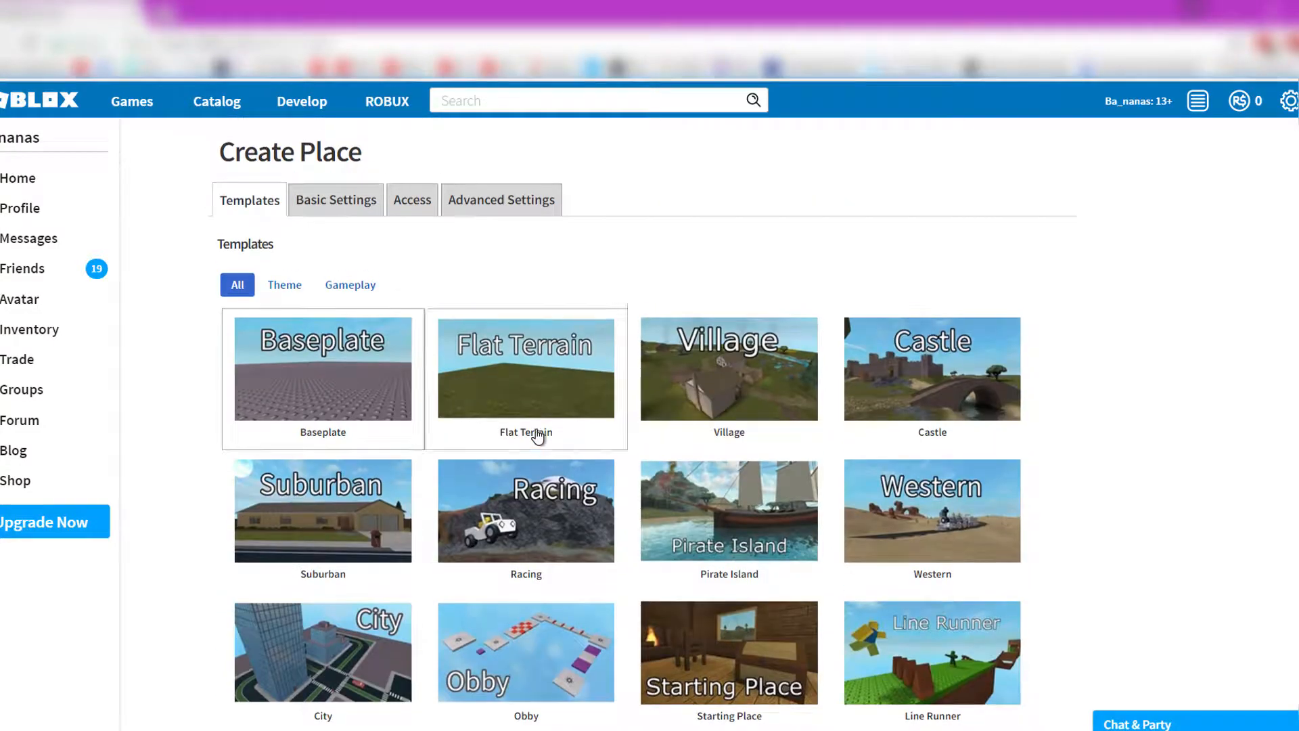
{"action": "scroll", "coordinate": [575, 449], "scroll_direction": "down", "scroll_amount": 6}
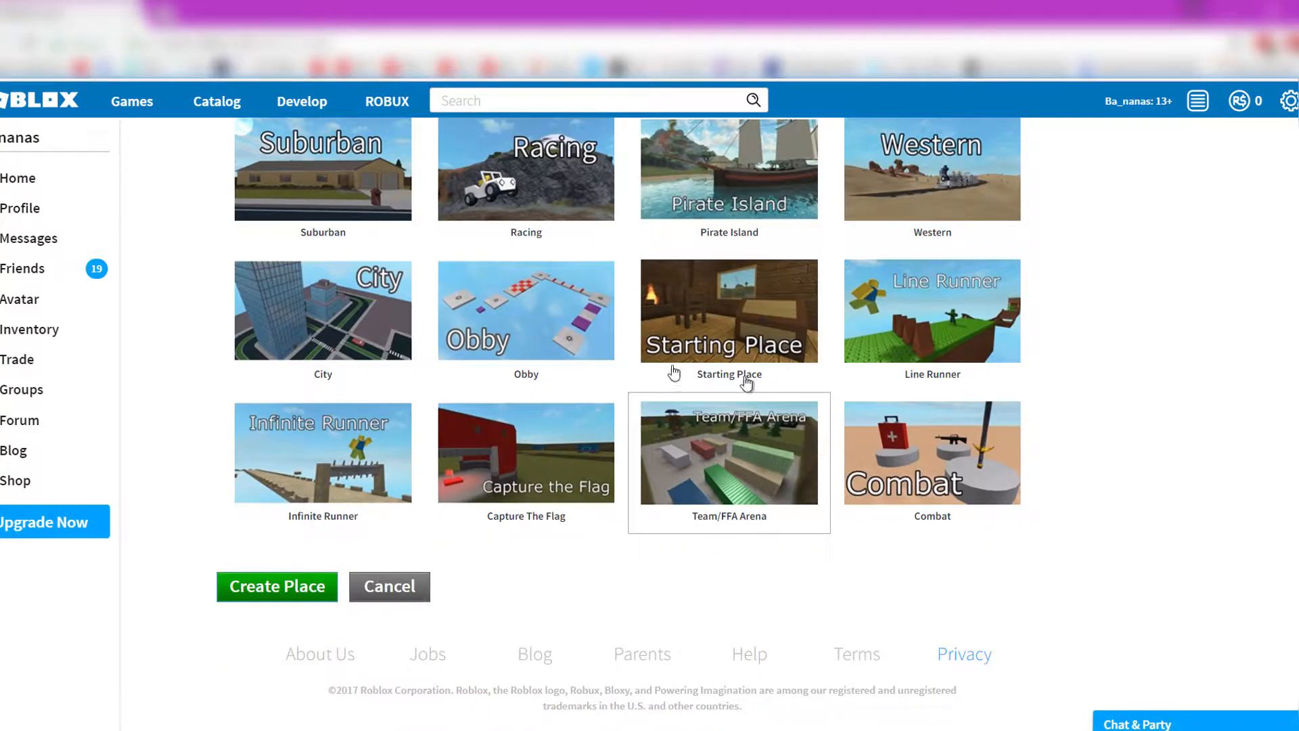
{"action": "scroll", "coordinate": [406, 325], "scroll_direction": "up", "scroll_amount": 5}
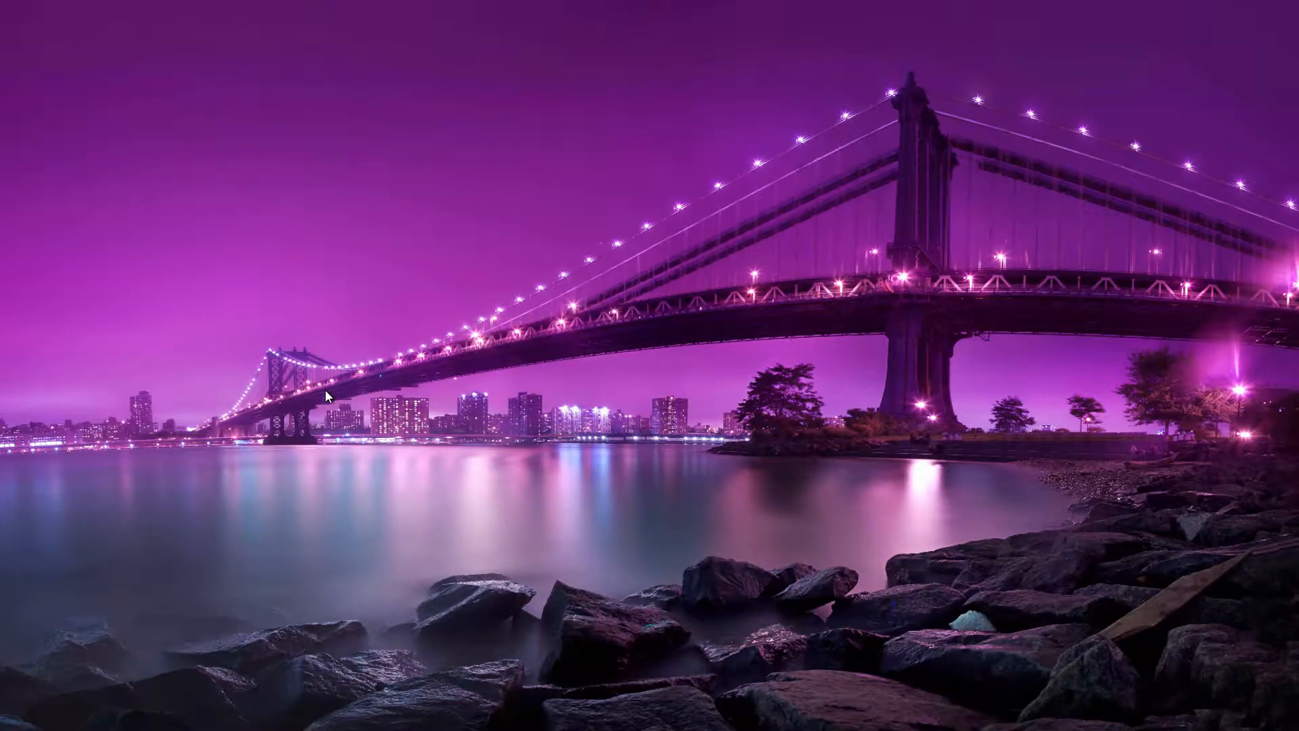
Create a new text document on the desktop and name it Script Tutorials.rbxl
{"action": "right_click", "coordinate": [426, 158]}
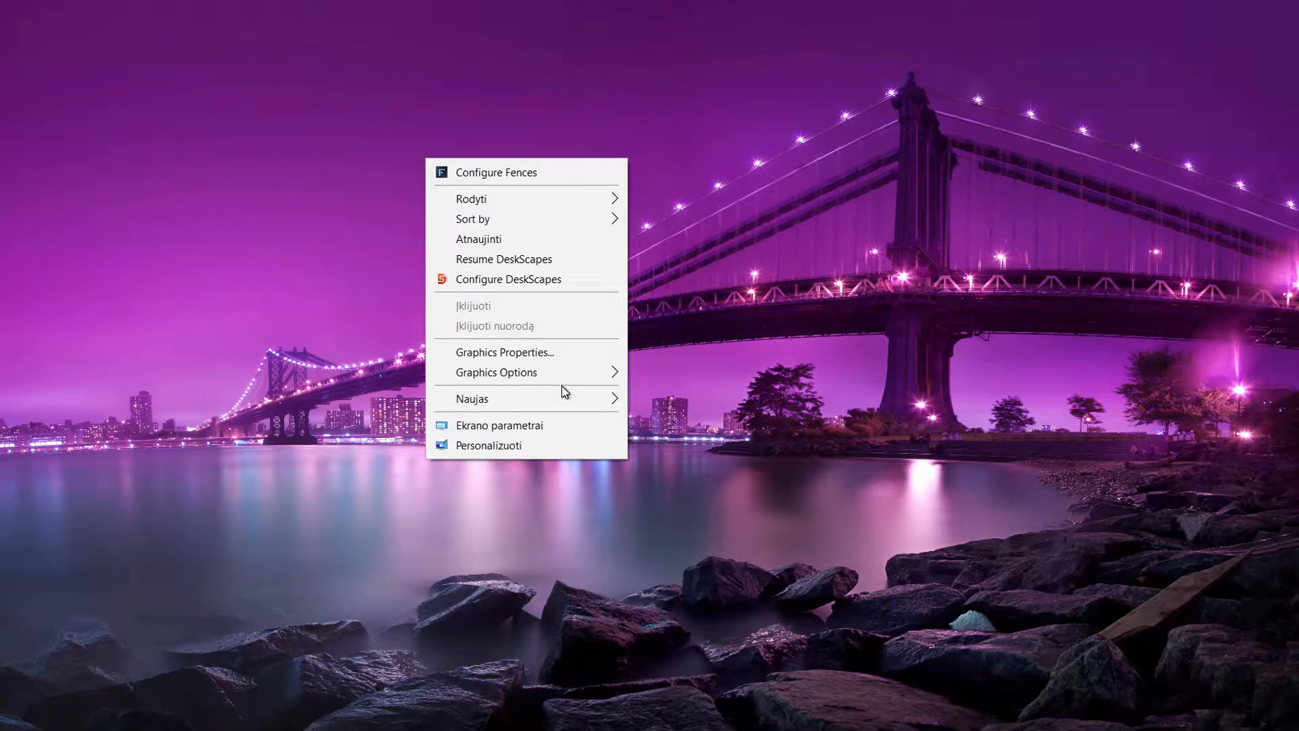
{"action": "mouse_move", "coordinate": [562, 400]}
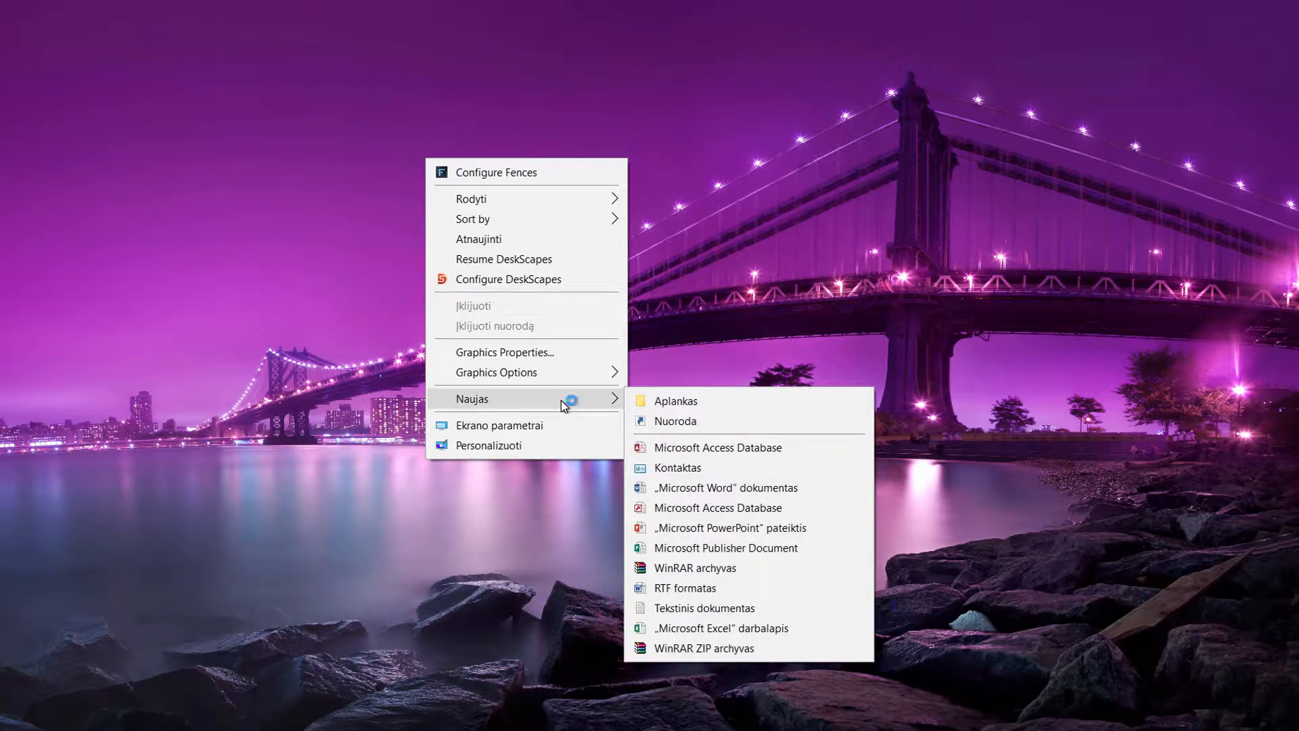
{"action": "left_click", "coordinate": [743, 606]}
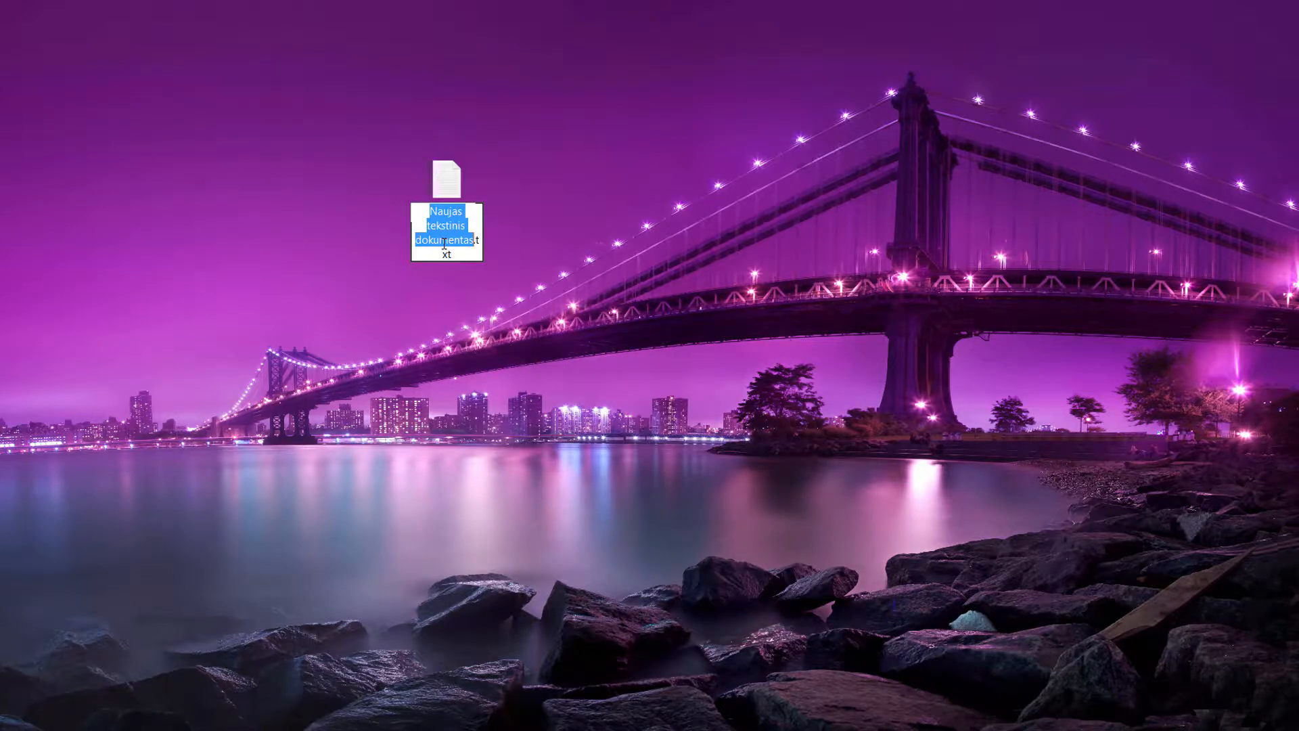
{"action": "key", "text": "BackSpace"}
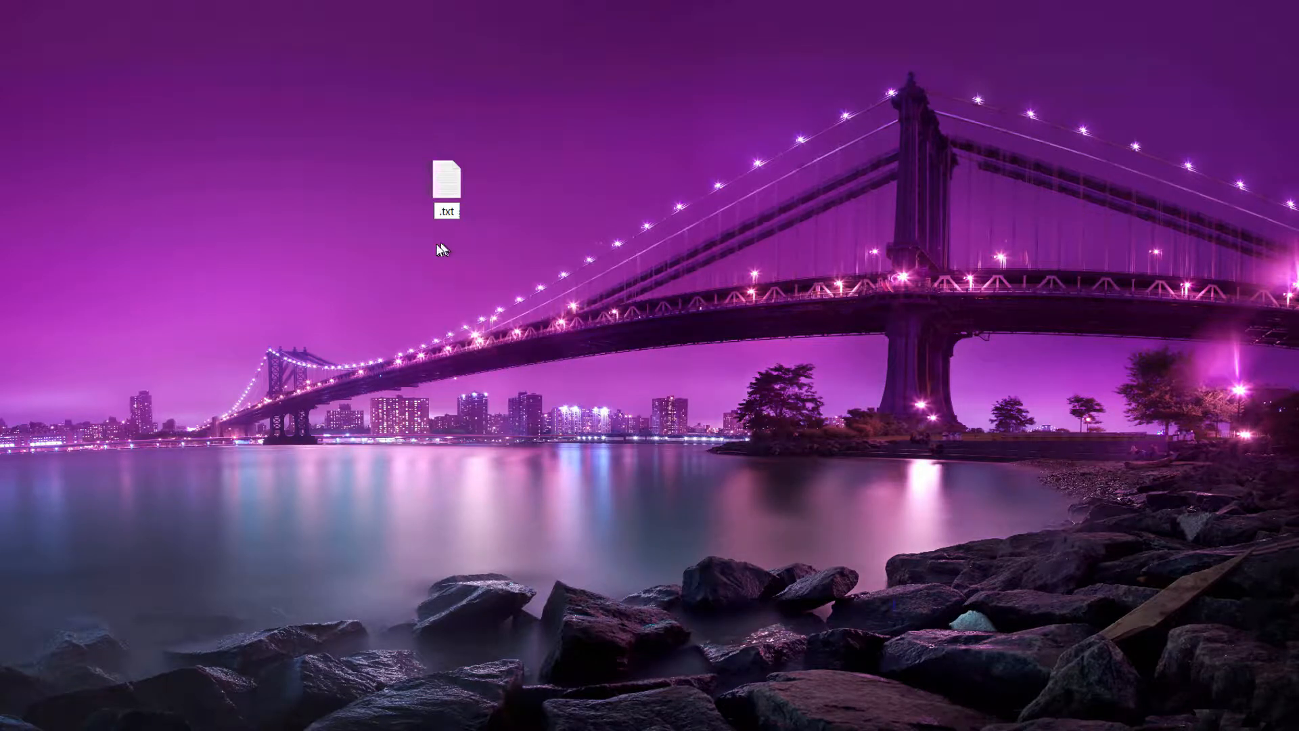
{"action": "type", "text": "Script Tutorials"}
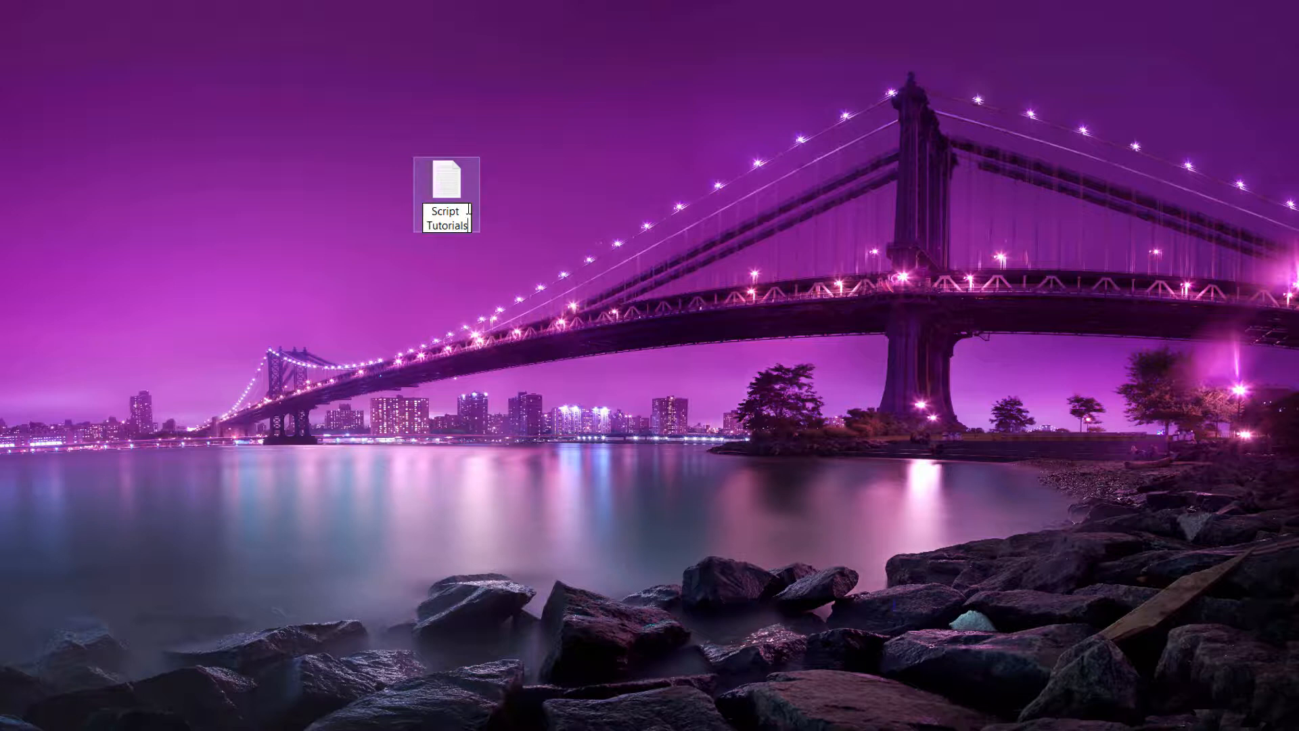
{"action": "type", "text": ".rbxl"}
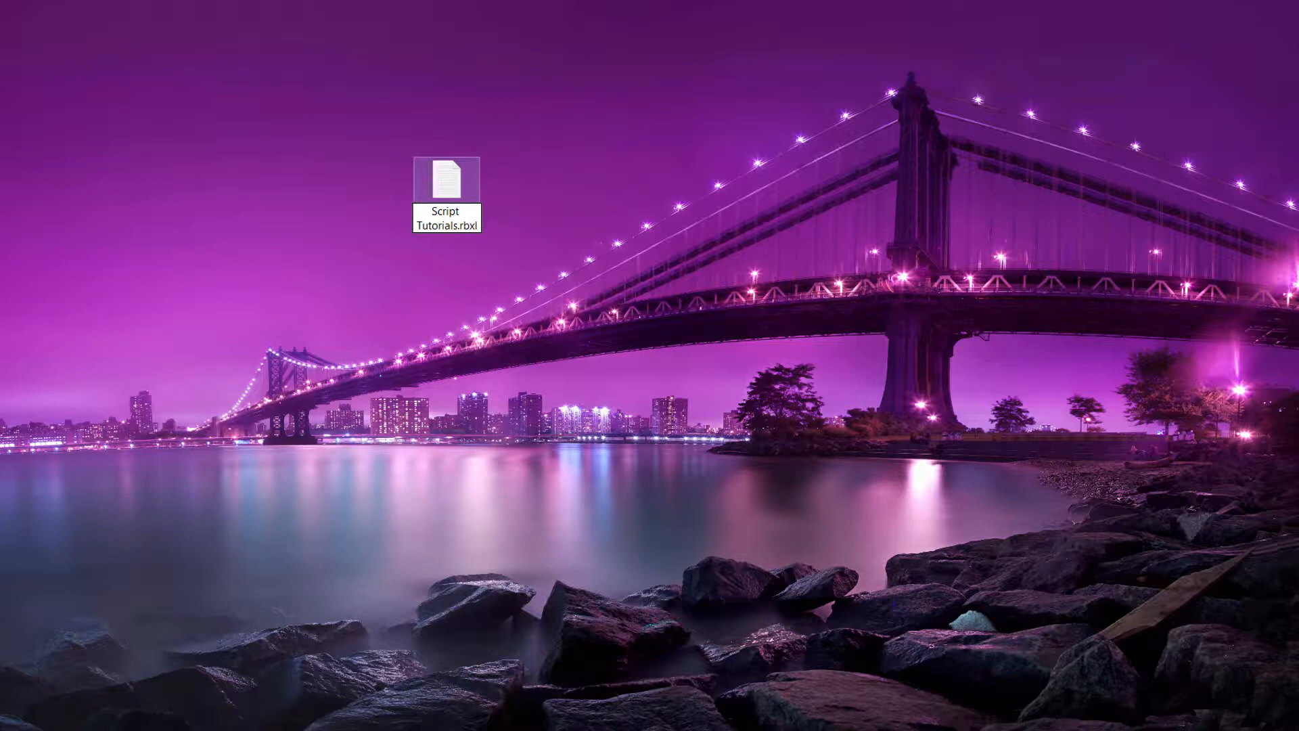
{"action": "key", "text": "Return"}
Try to open Script Tutorials.rbxl from the desktop in Roblox Studio and dismiss the resulting dialog
{"action": "left_click_drag", "start_coordinate": [704, 474], "coordinate": [3, 291]}
{"action": "left_click", "coordinate": [573, 360]}
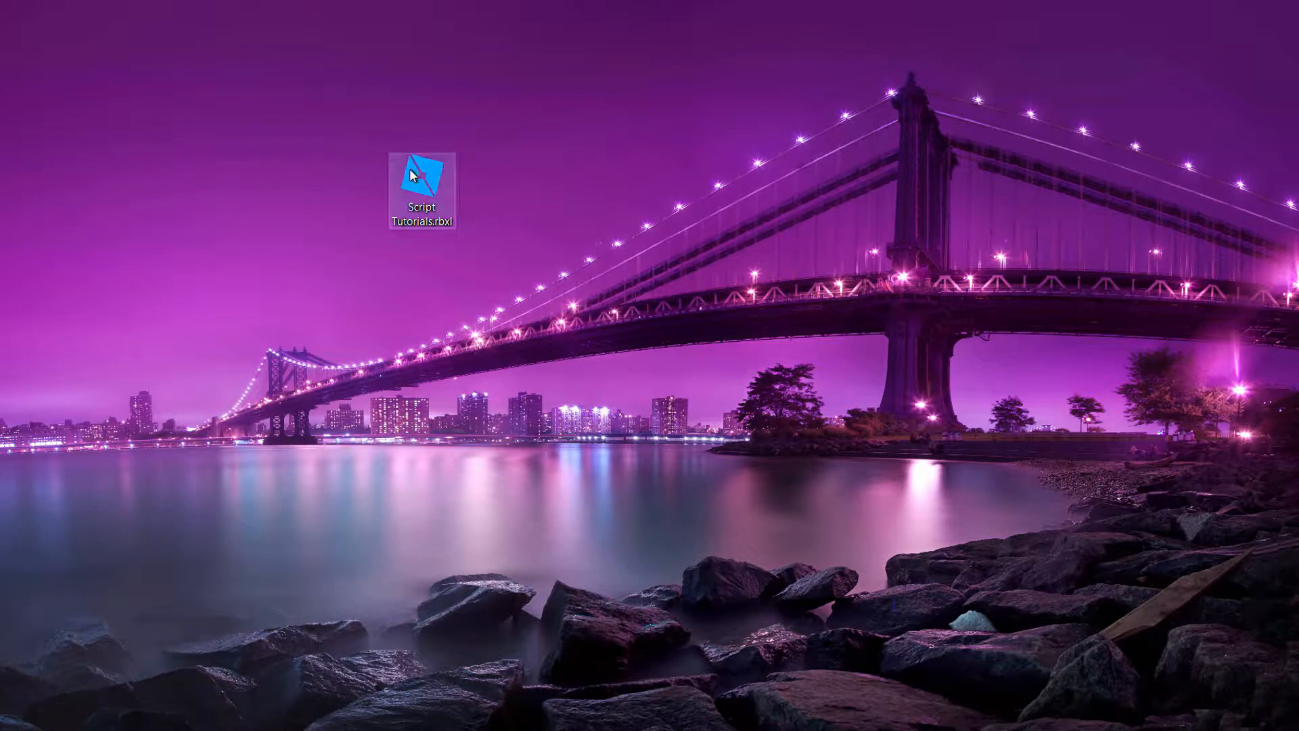
{"action": "double_click", "coordinate": [413, 194]}
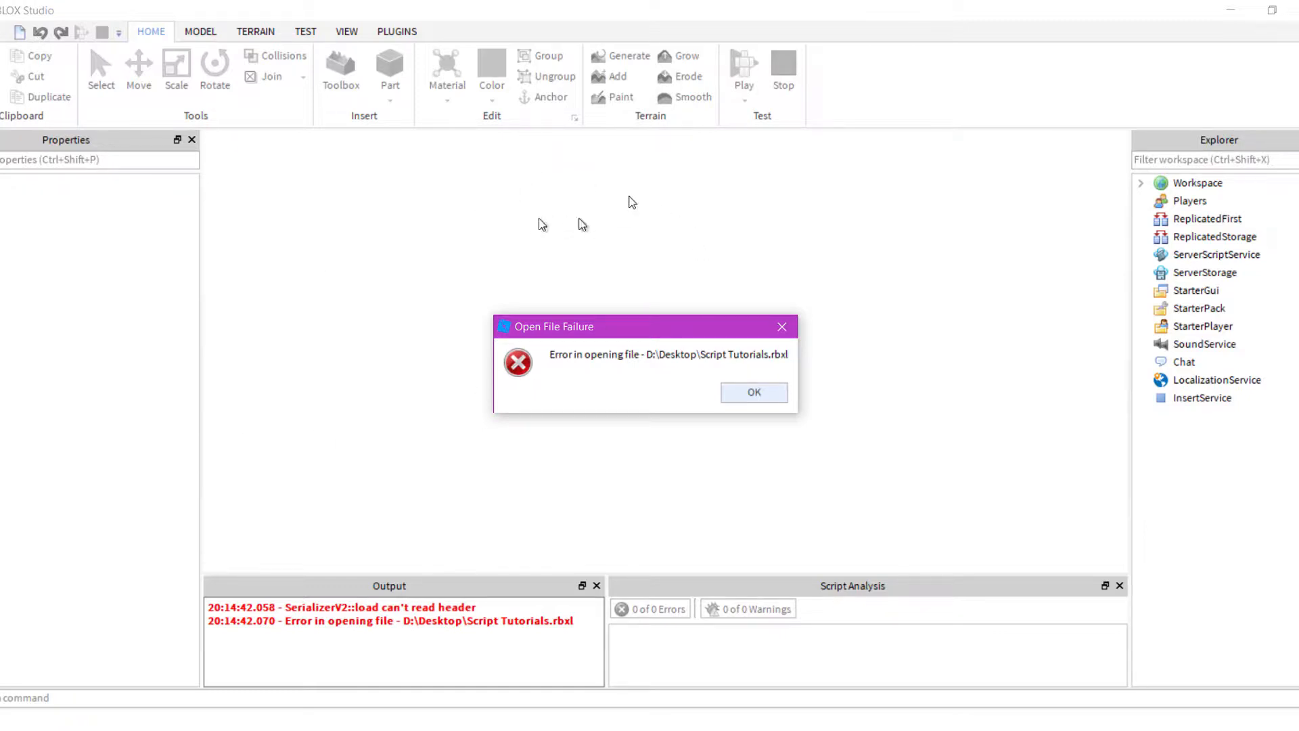
{"action": "left_click", "coordinate": [754, 391]}
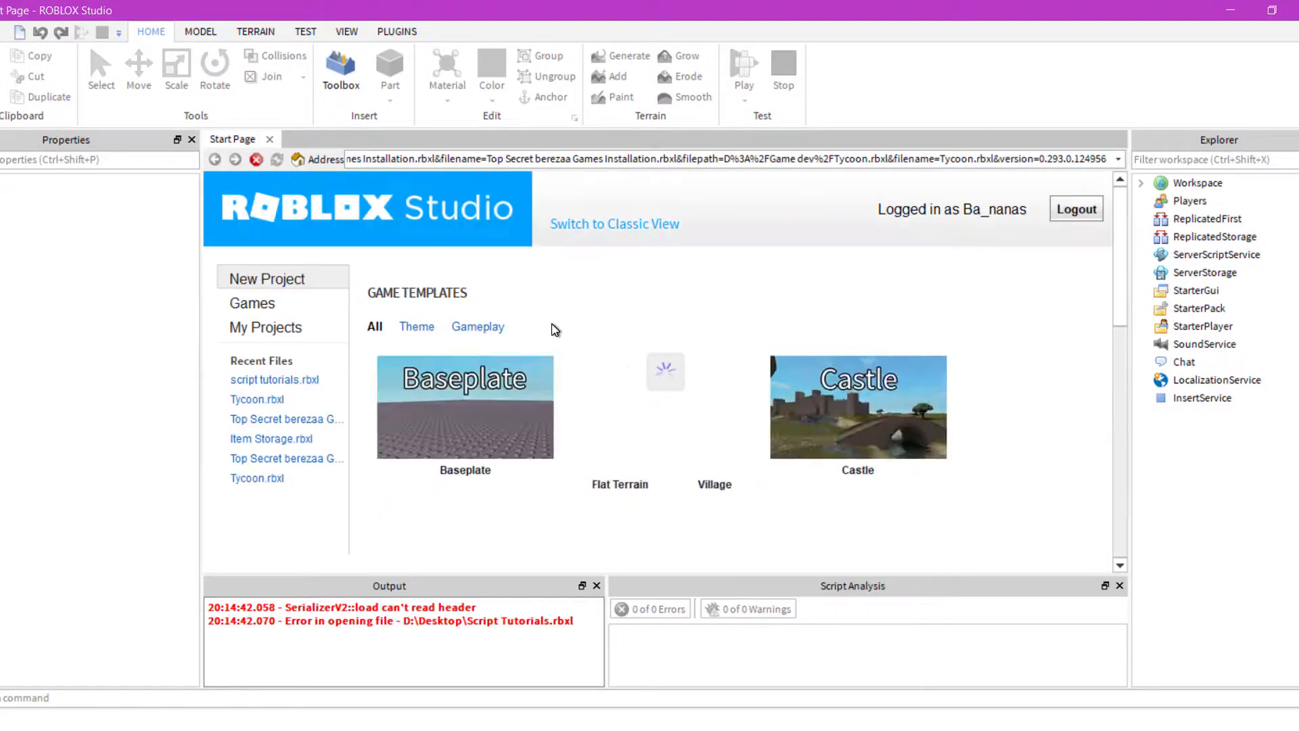
Browse the game templates on the start page and open a new place from the Baseplate template
{"action": "scroll", "coordinate": [572, 371], "scroll_direction": "down", "scroll_amount": 5}
{"action": "scroll", "coordinate": [572, 364], "scroll_direction": "down", "scroll_amount": 4}
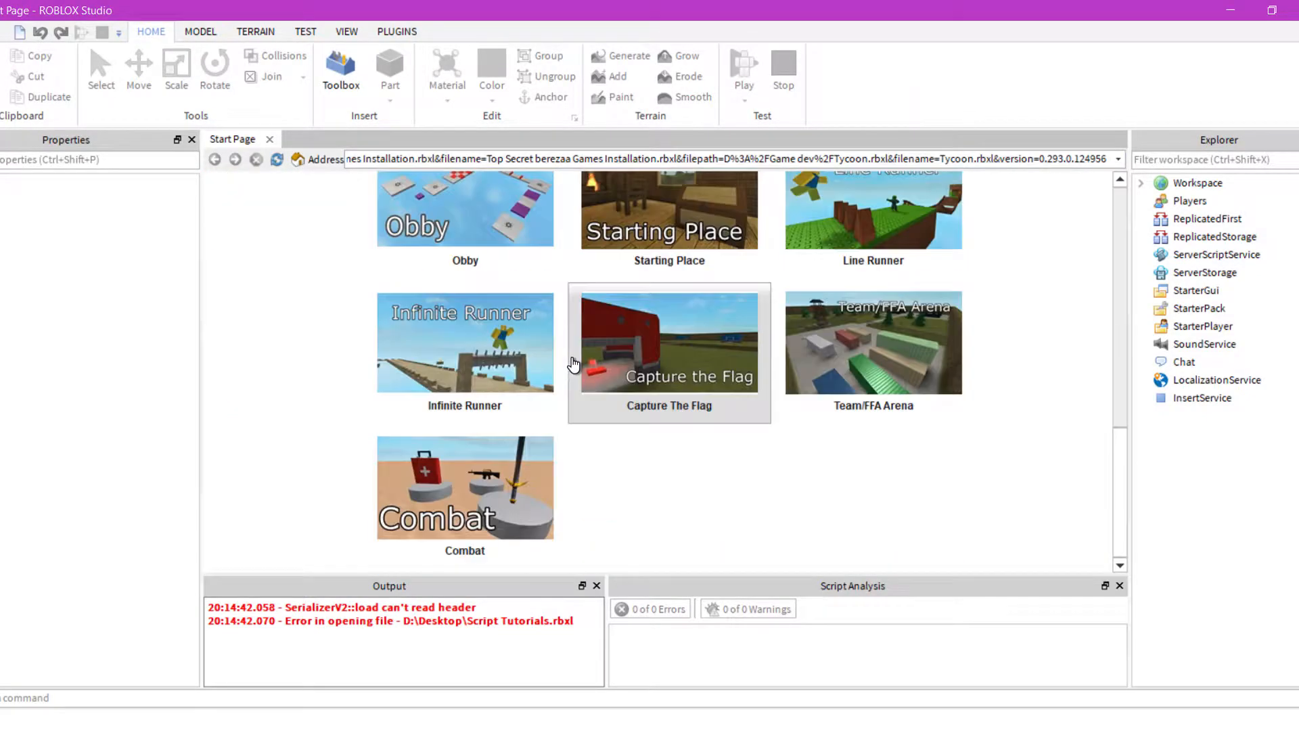
{"action": "scroll", "coordinate": [573, 363], "scroll_direction": "up", "scroll_amount": 9}
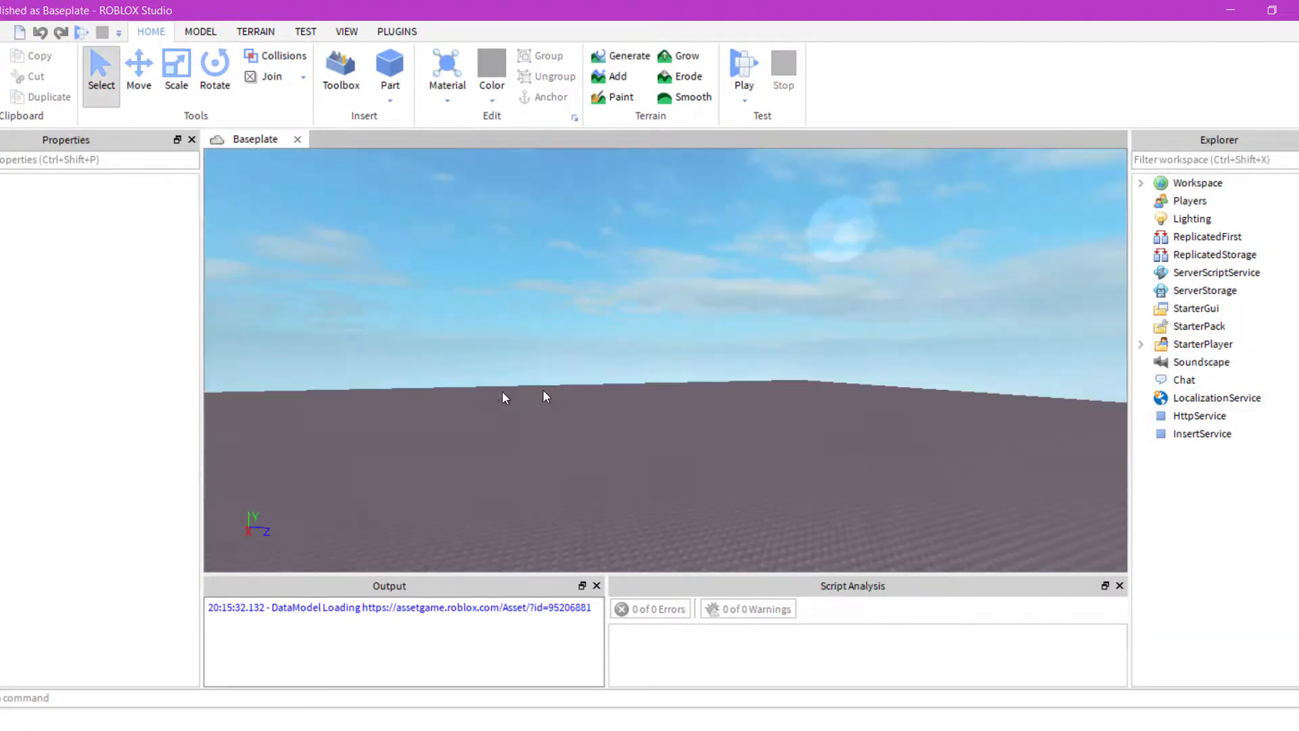
{"action": "right_click_drag", "start_coordinate": [693, 414], "coordinate": [785, 353]}
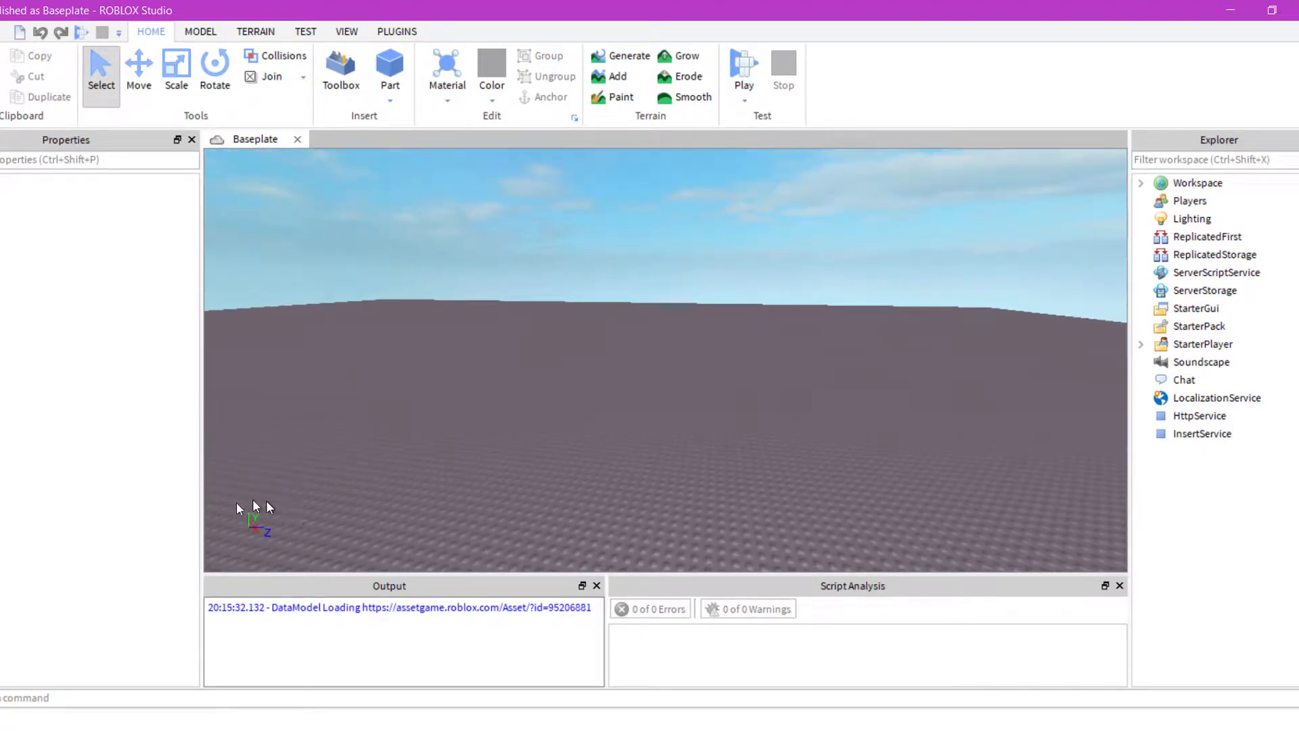
{"action": "left_click", "coordinate": [346, 31]}
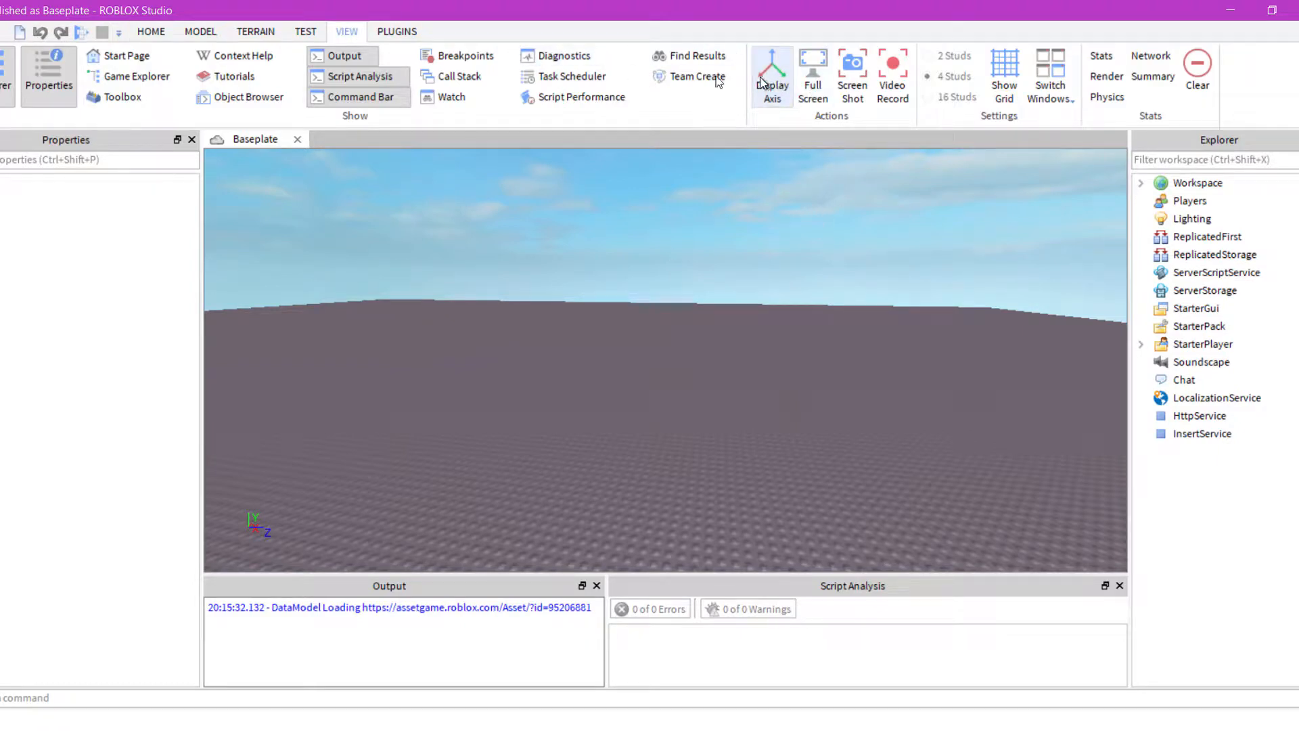
{"action": "left_click", "coordinate": [151, 32]}
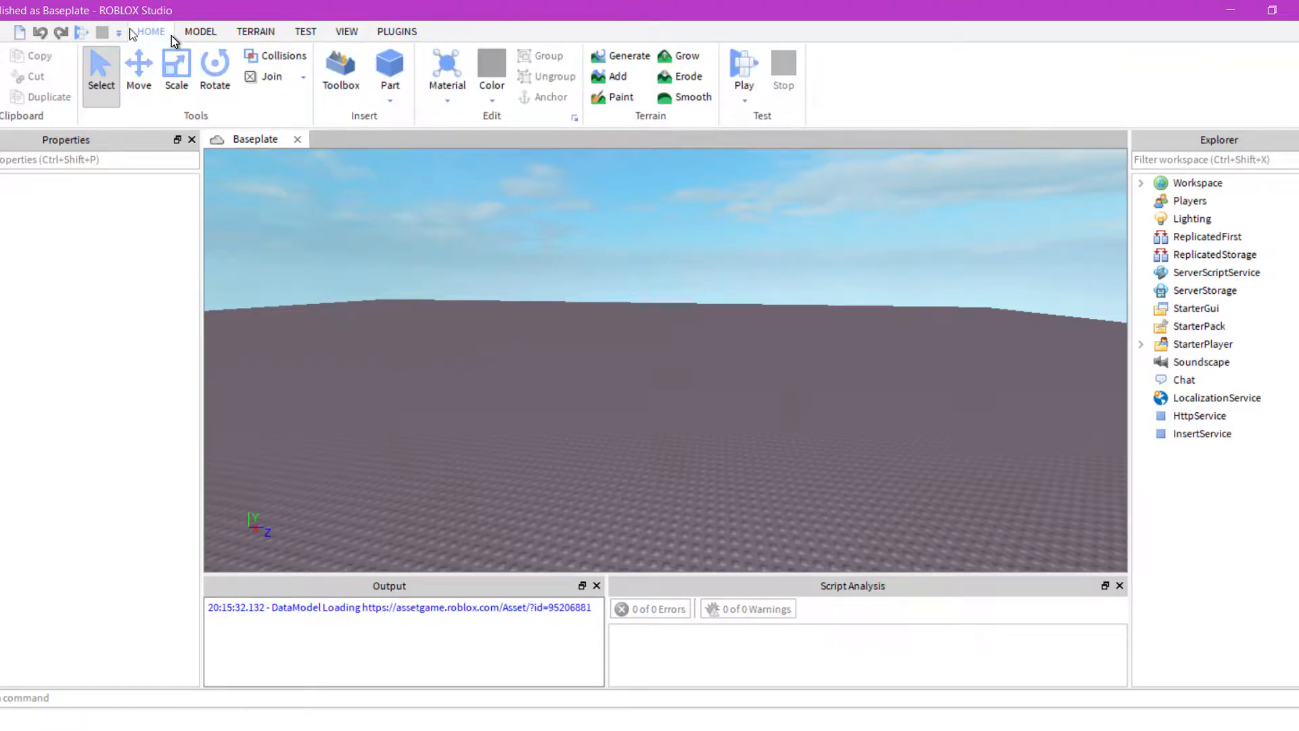
{"action": "right_click_drag", "start_coordinate": [330, 235], "coordinate": [341, 242]}
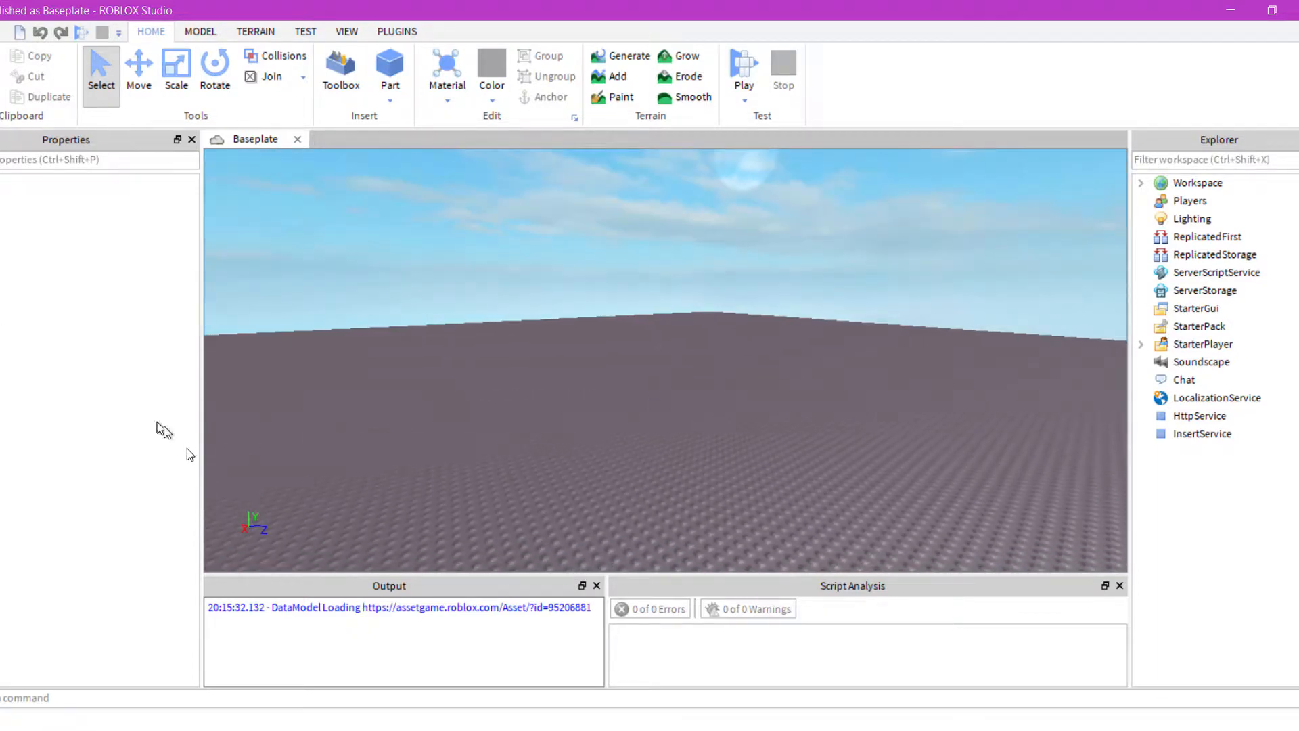
{"action": "left_click", "coordinate": [162, 695]}
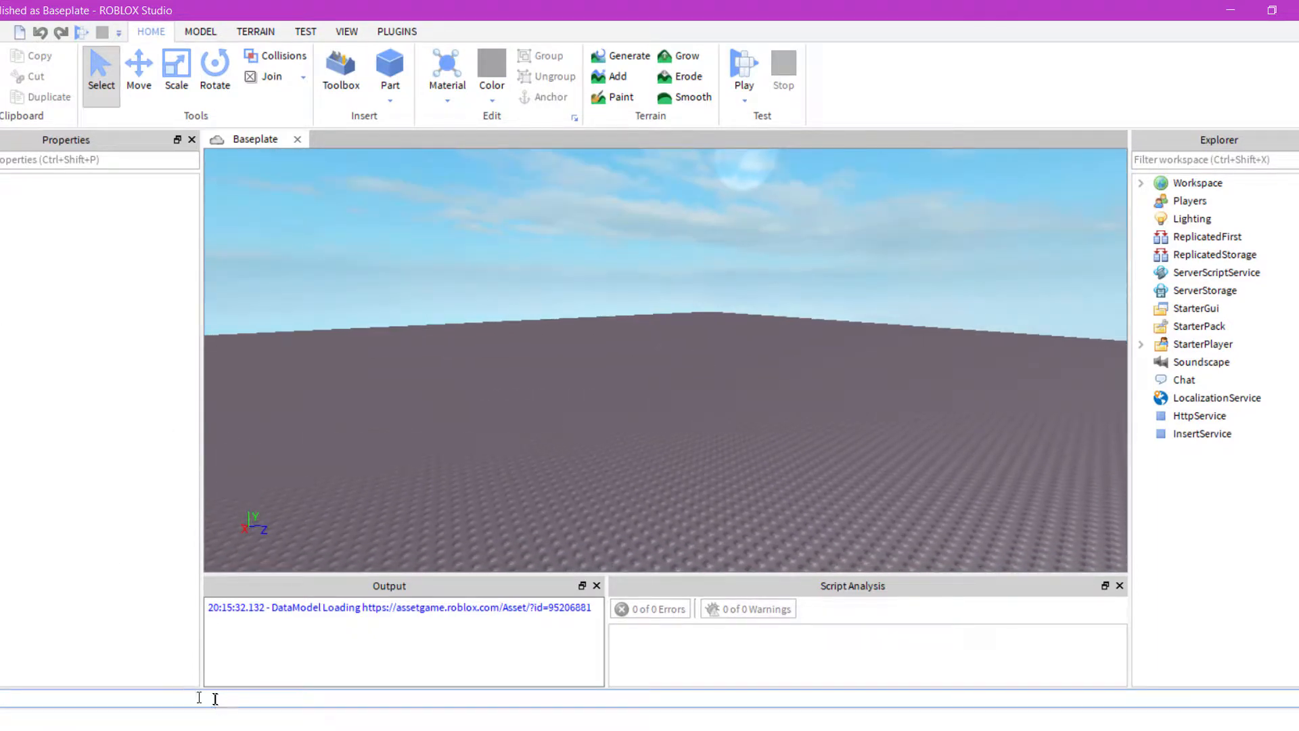
{"action": "left_click", "coordinate": [303, 662]}
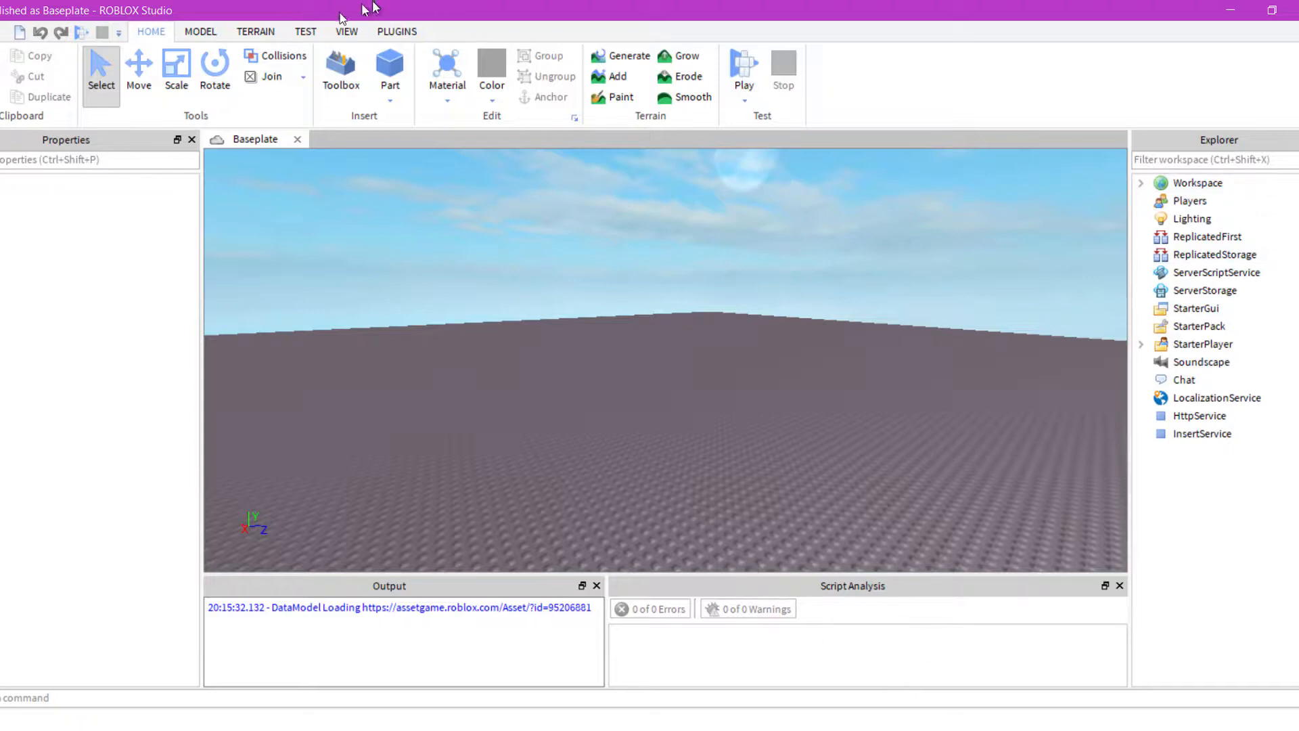
Hide and show again the Script Analysis, Output, Command Bar, Properties and Explorer panels, one after another
{"action": "left_click", "coordinate": [345, 33]}
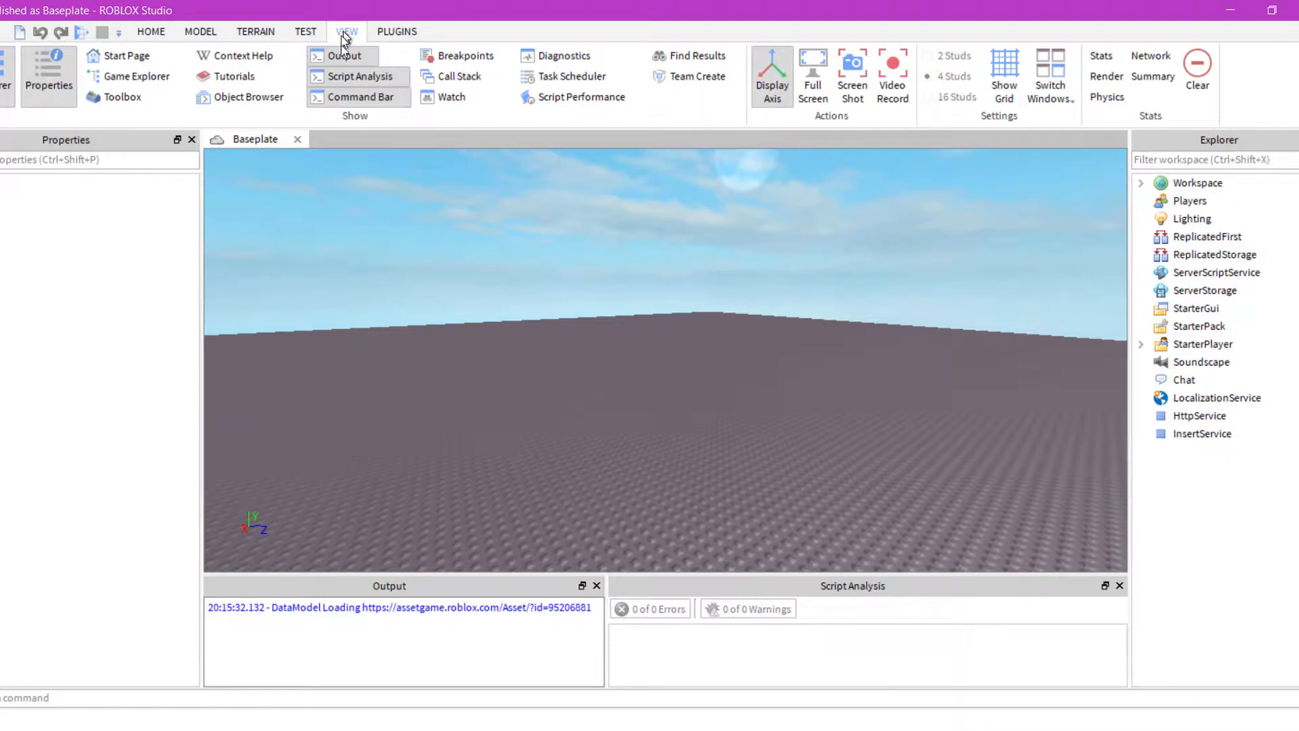
{"action": "left_click", "coordinate": [352, 78]}
{"action": "left_click", "coordinate": [352, 78]}
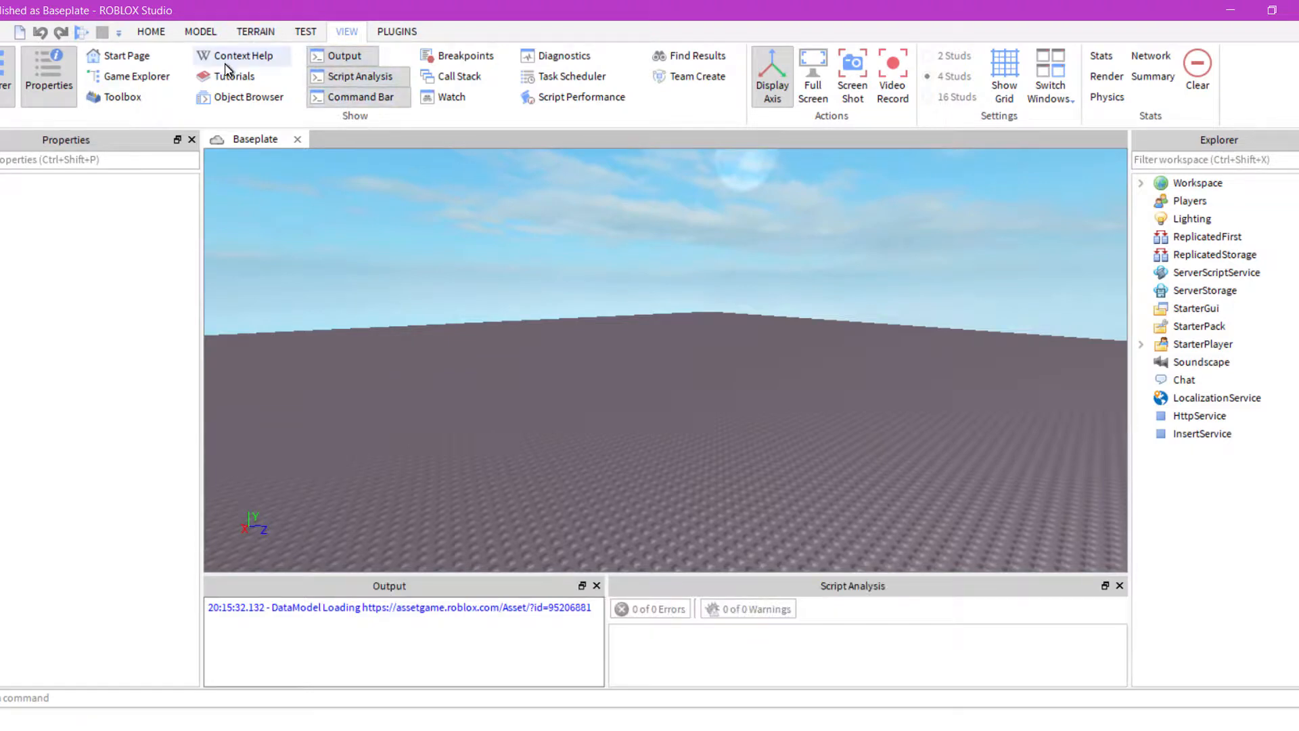
{"action": "left_click", "coordinate": [346, 56]}
{"action": "left_click", "coordinate": [345, 57]}
{"action": "left_click", "coordinate": [345, 98]}
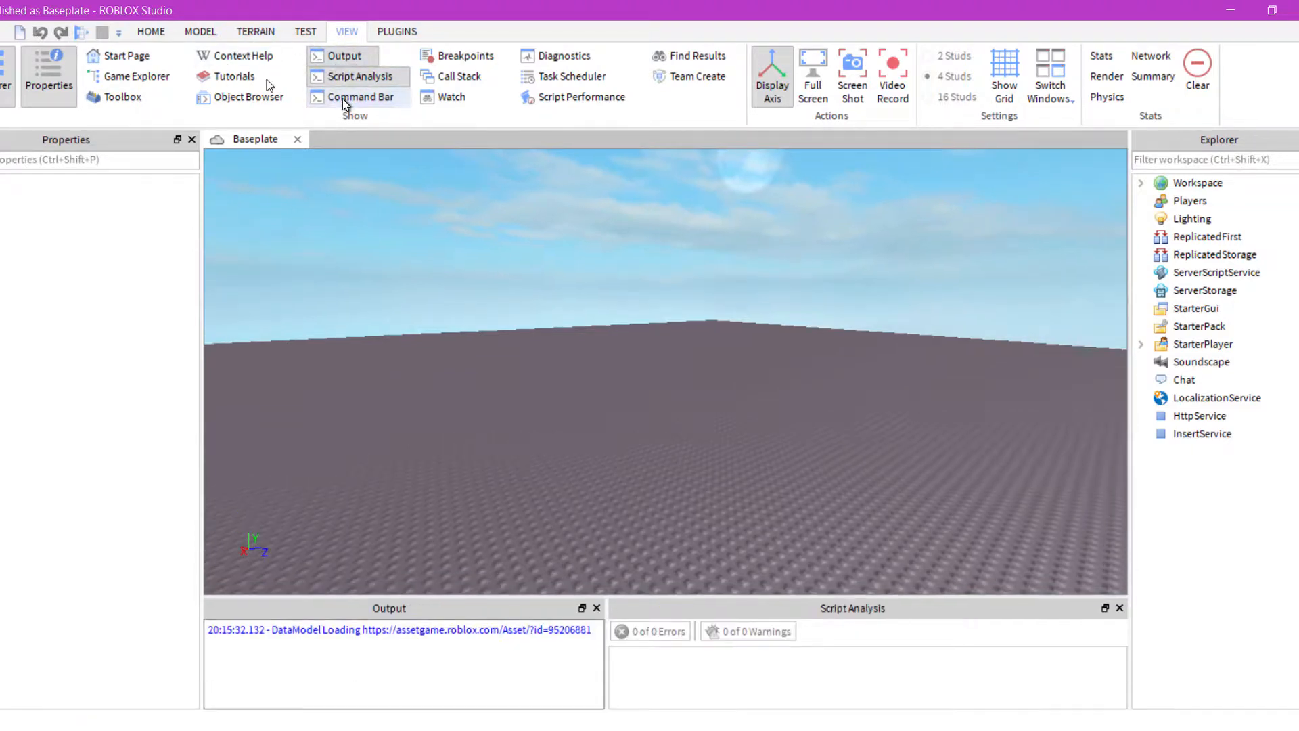
{"action": "left_click", "coordinate": [345, 98]}
{"action": "left_click", "coordinate": [47, 74]}
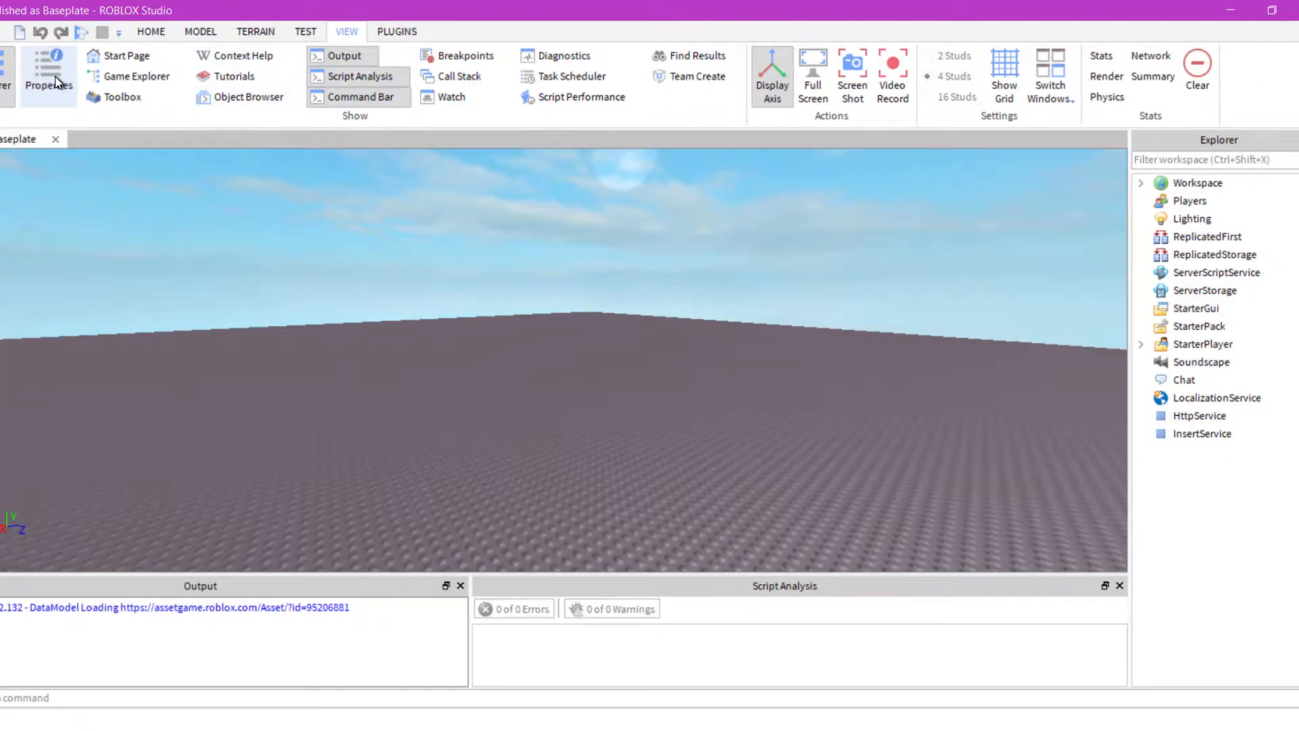
{"action": "left_click", "coordinate": [47, 75]}
{"action": "left_click", "coordinate": [5, 75]}
{"action": "left_click", "coordinate": [5, 74]}
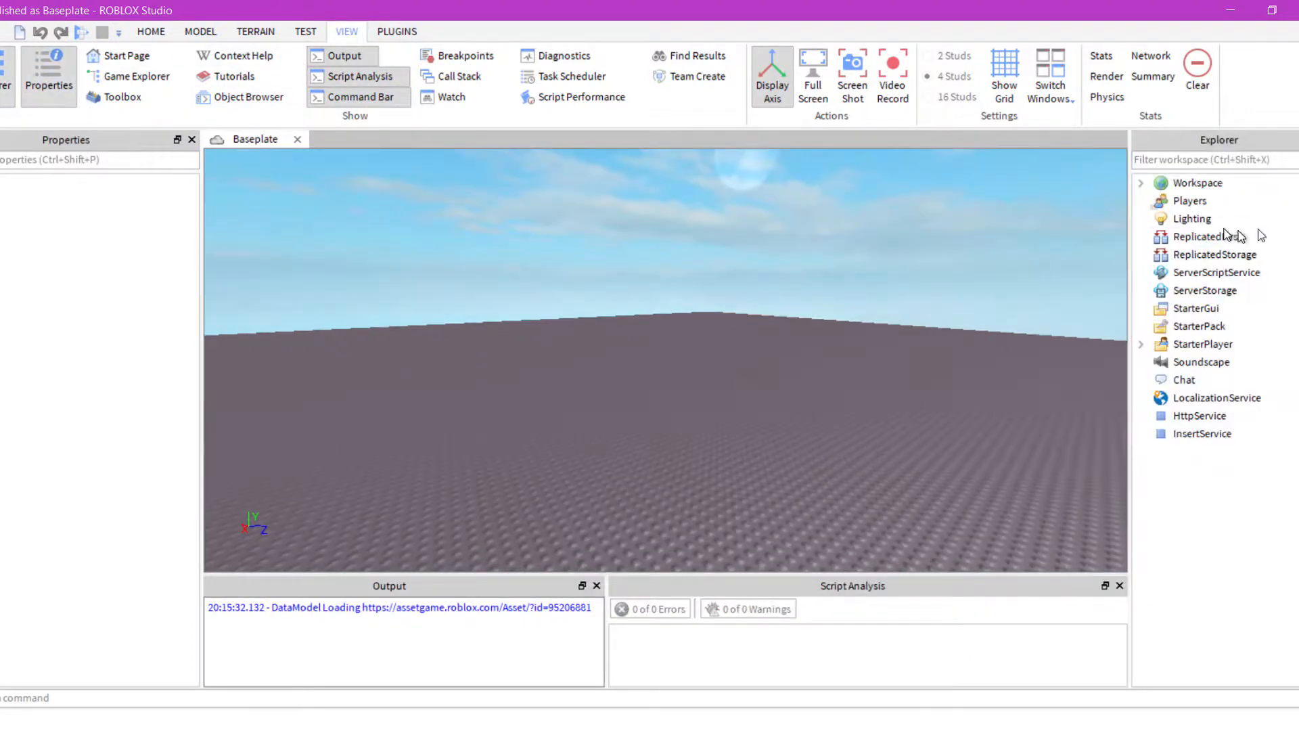
Examine the services in the Explorer, including Workspace, Players and StarterPack, then clear the selection
{"action": "left_click", "coordinate": [1142, 184]}
{"action": "left_click", "coordinate": [1143, 185]}
{"action": "right_click_drag", "start_coordinate": [582, 352], "coordinate": [838, 327]}
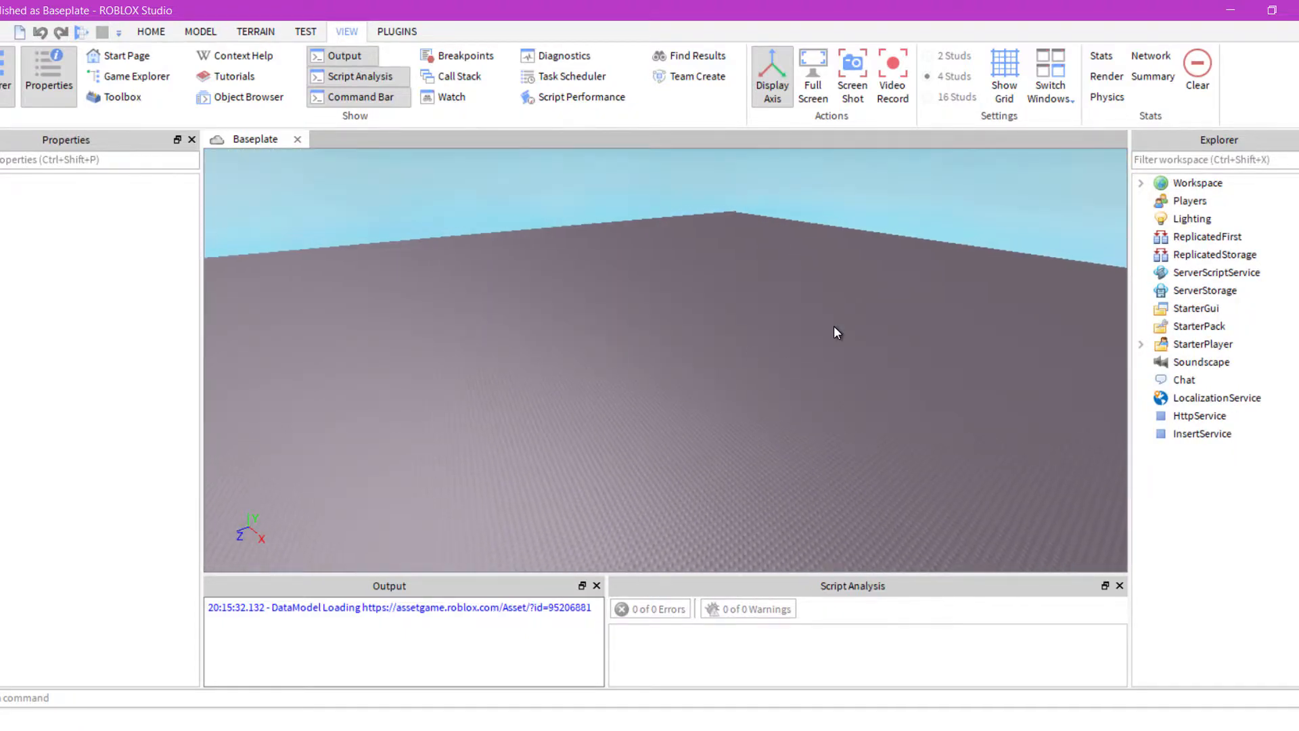
{"action": "left_click", "coordinate": [1148, 185]}
{"action": "left_click", "coordinate": [1189, 201]}
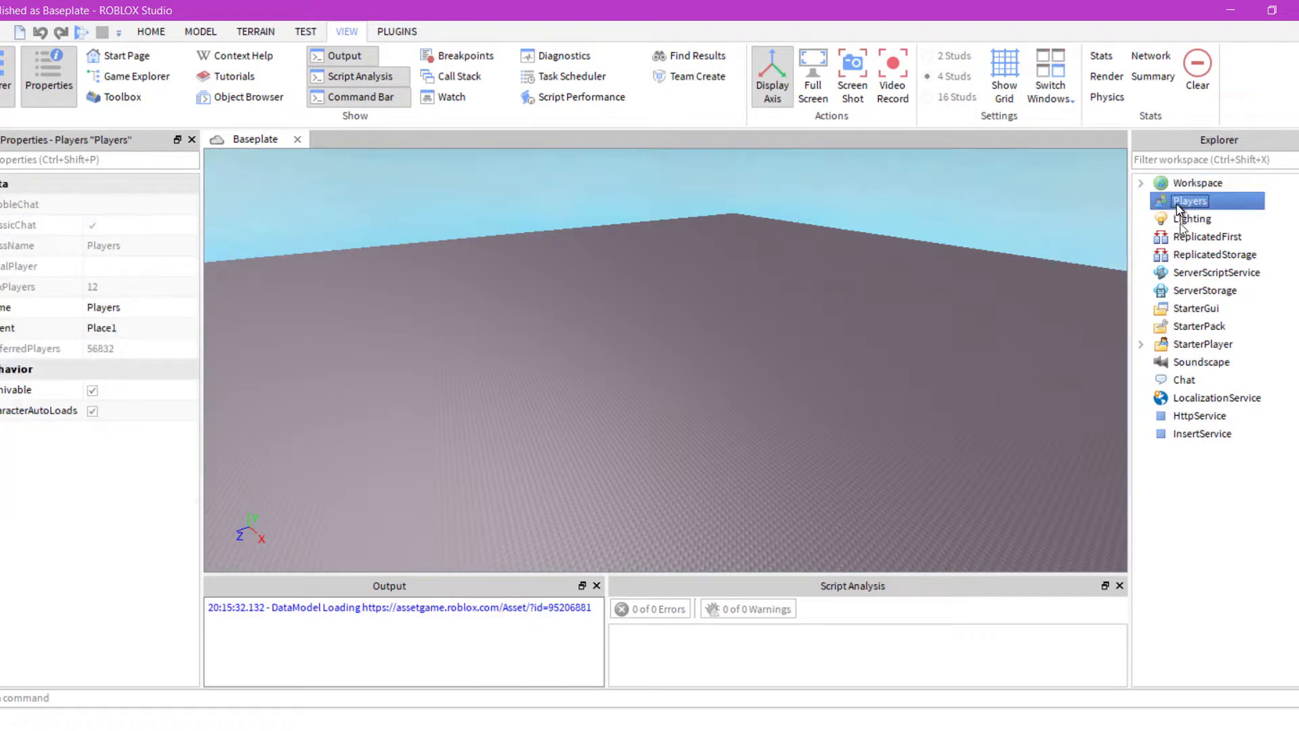
{"action": "left_click", "coordinate": [1200, 326]}
{"action": "left_click_drag", "start_coordinate": [1195, 460], "coordinate": [1251, 193]}
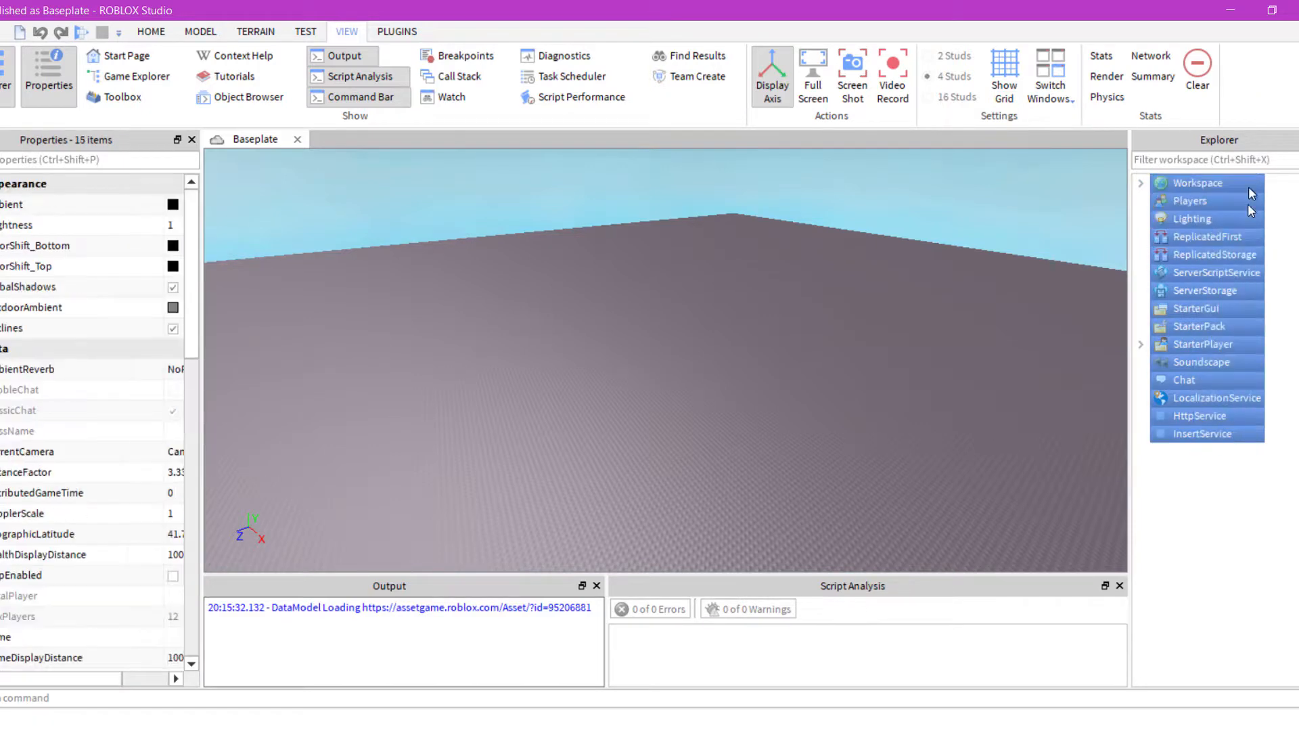
{"action": "left_click", "coordinate": [1228, 568]}
Examine the baseplate in the 3D view from above, from farther away and from a lower angle
{"action": "right_click_drag", "start_coordinate": [661, 365], "coordinate": [632, 276]}
{"action": "right_click_drag", "start_coordinate": [435, 257], "coordinate": [430, 303]}
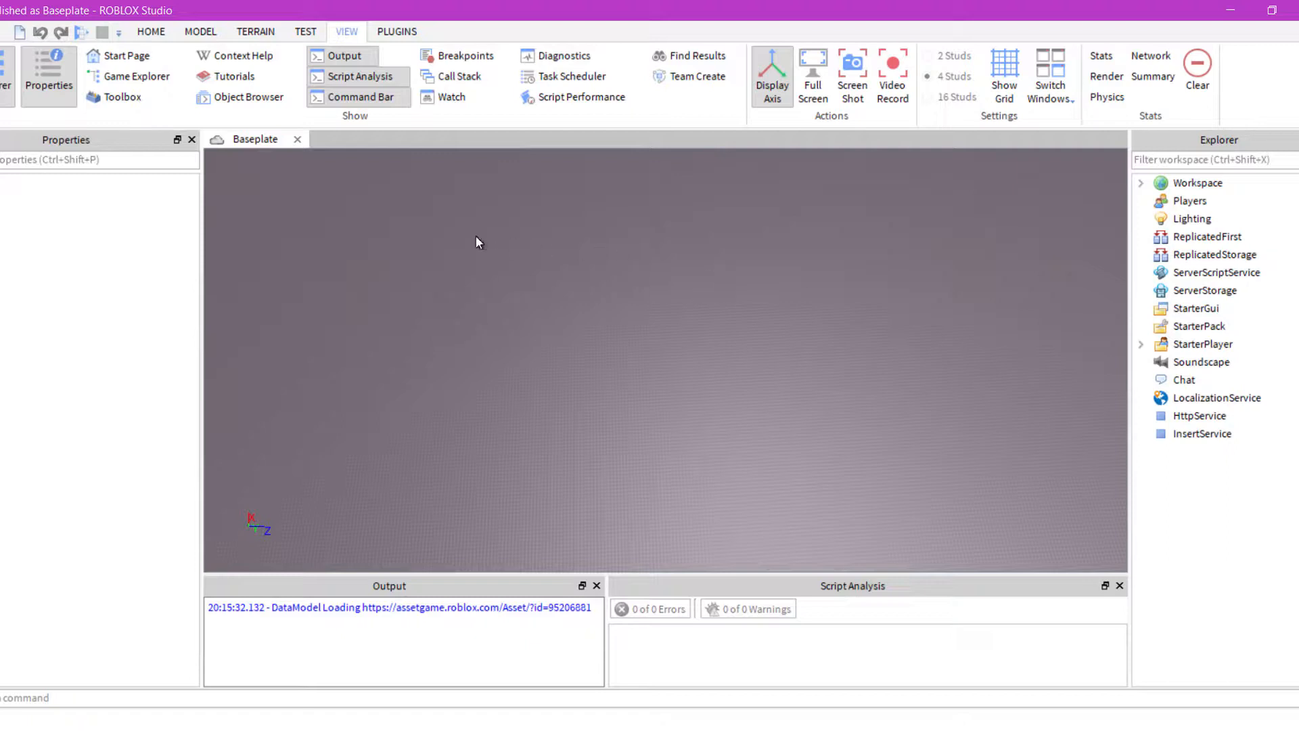
{"action": "scroll", "coordinate": [634, 300], "scroll_direction": "down", "scroll_amount": 5}
{"action": "key", "text": "s"}
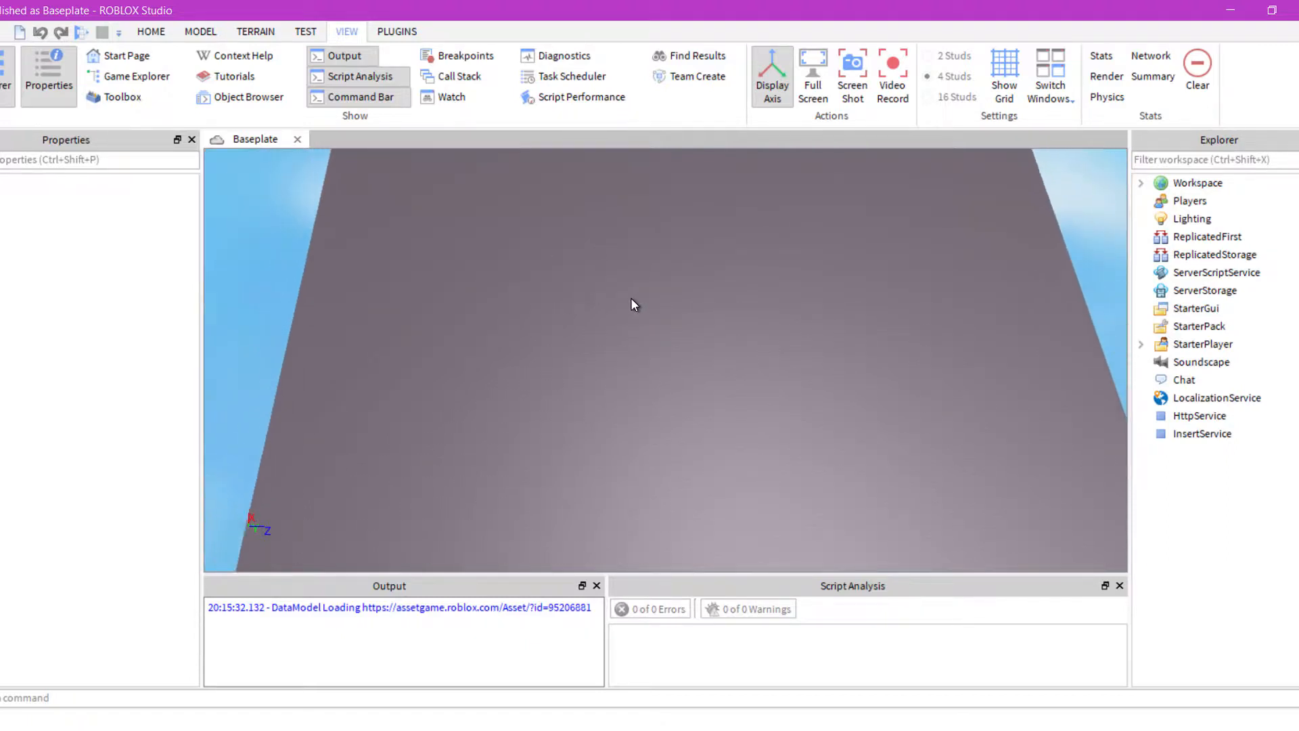
{"action": "key", "text": "d"}
{"action": "key", "text": "s"}
{"action": "right_click_drag", "start_coordinate": [631, 300], "coordinate": [631, 299]}
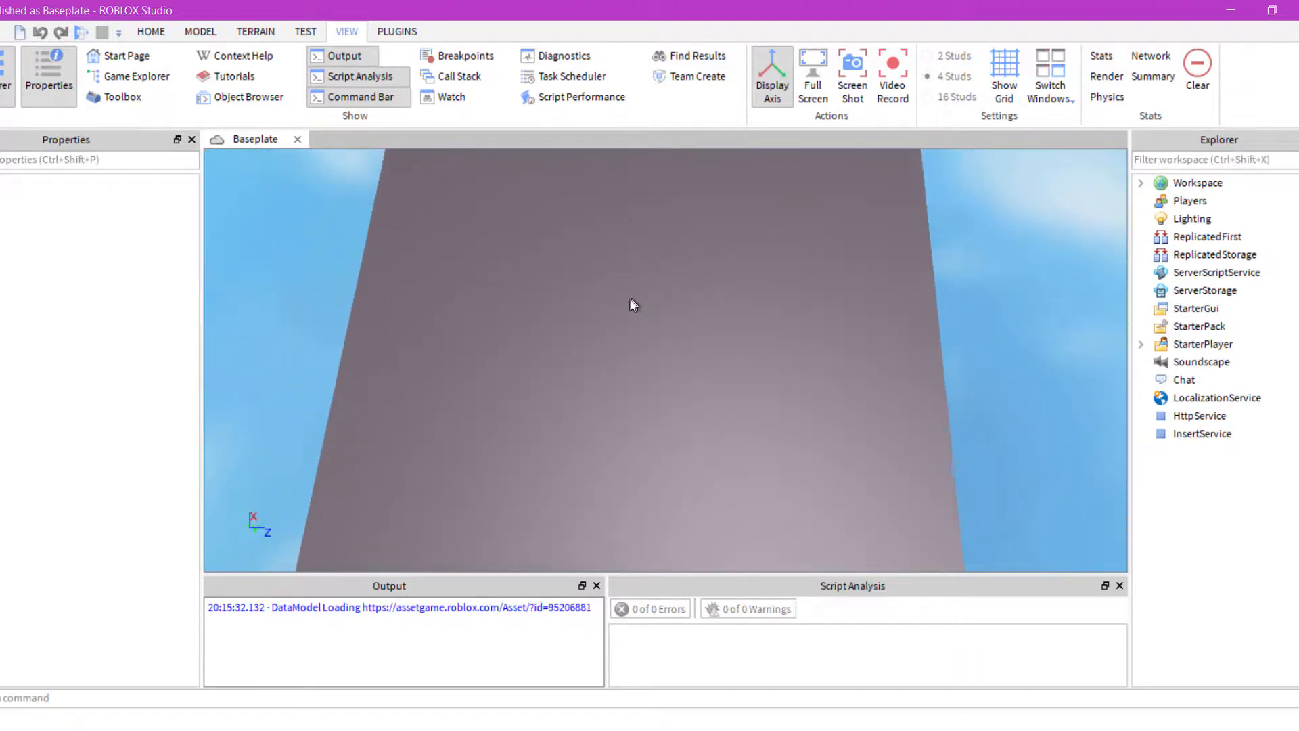
{"action": "key", "text": "d"}
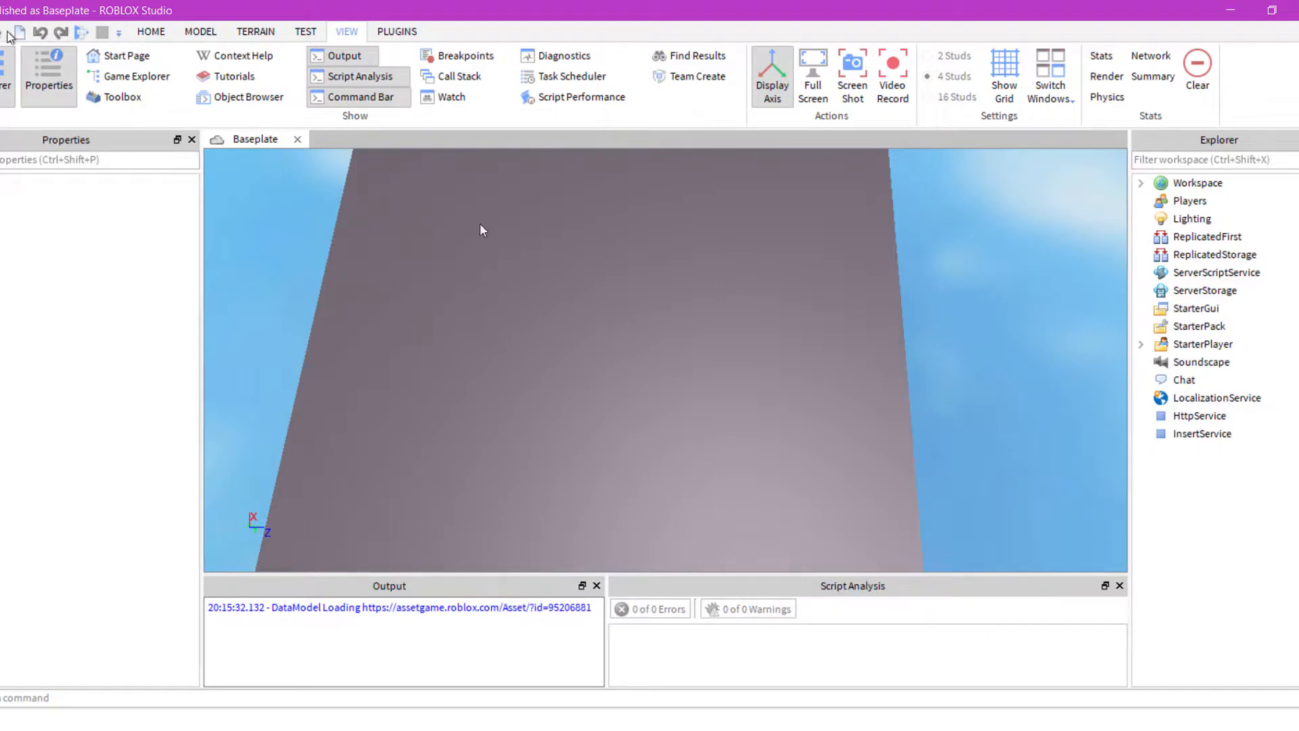
{"action": "right_click_drag", "start_coordinate": [789, 394], "coordinate": [793, 396]}
{"action": "key", "text": "s"}
{"action": "key", "text": "w"}
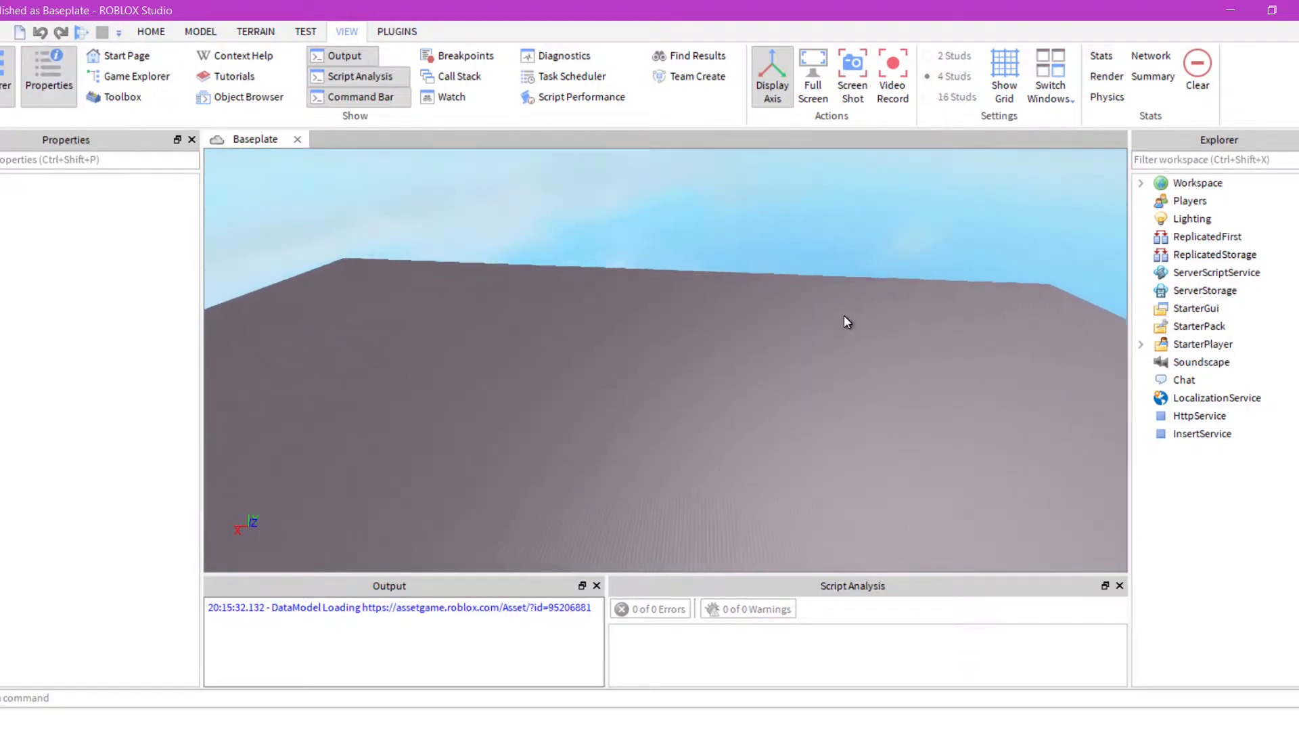
Move the camera forward, sideways and backward over the baseplate to view it from different positions
{"action": "key", "text": "w"}
{"action": "key", "text": "w"}
{"action": "key", "text": "a"}
{"action": "key", "text": "s"}
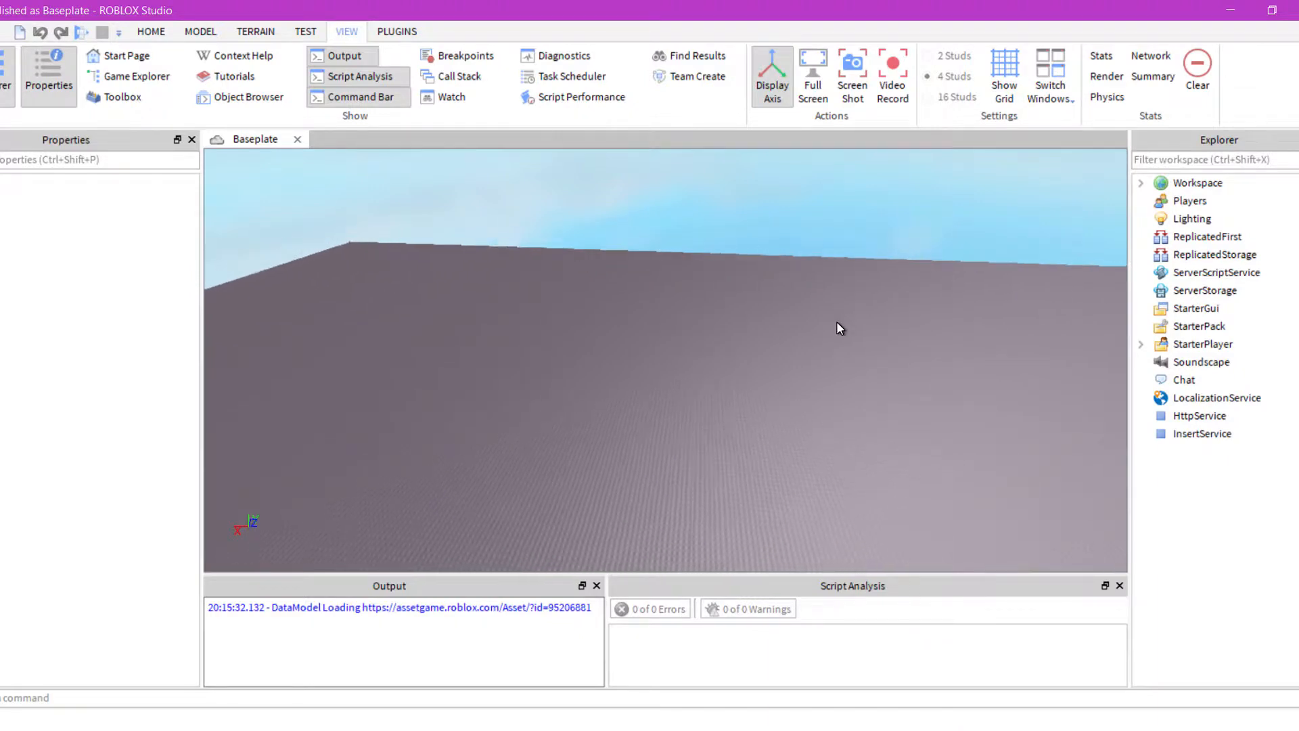
{"action": "key", "text": "w"}
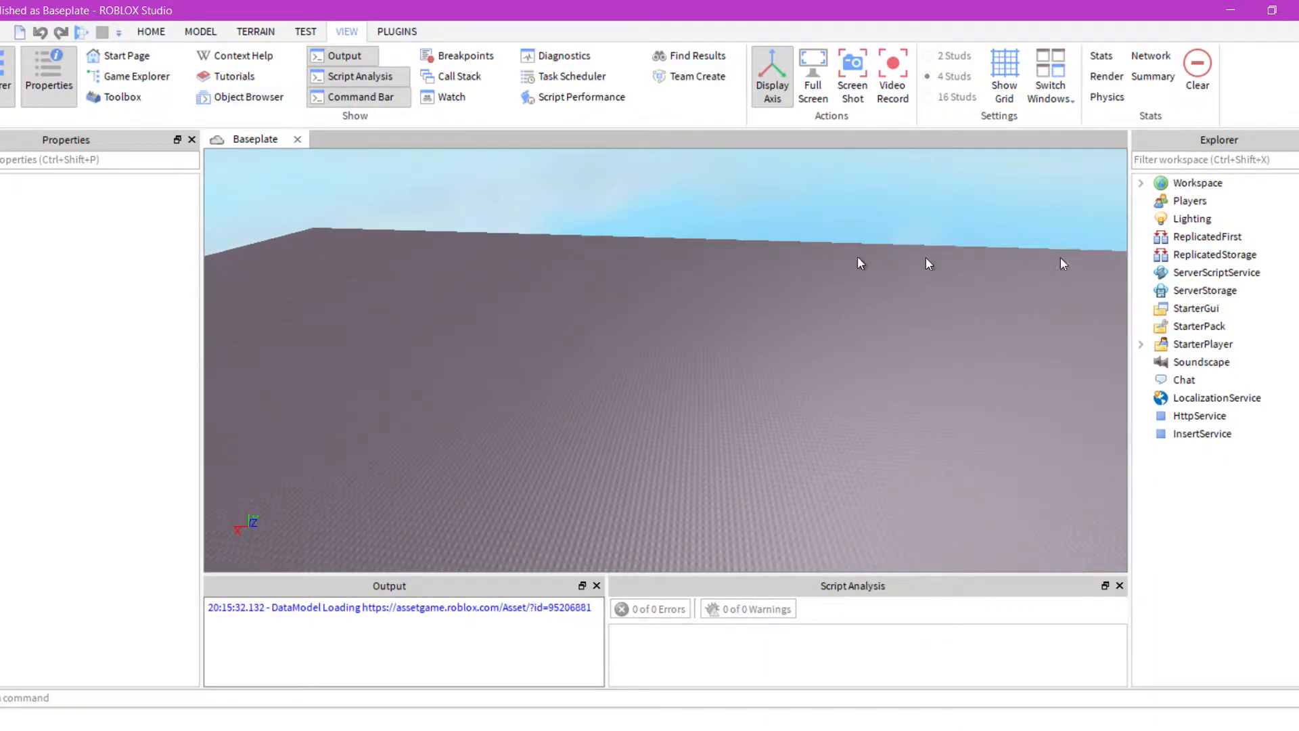
Expand Workspace in the Explorer and insert a Script object into it
{"action": "left_click", "coordinate": [1143, 184]}
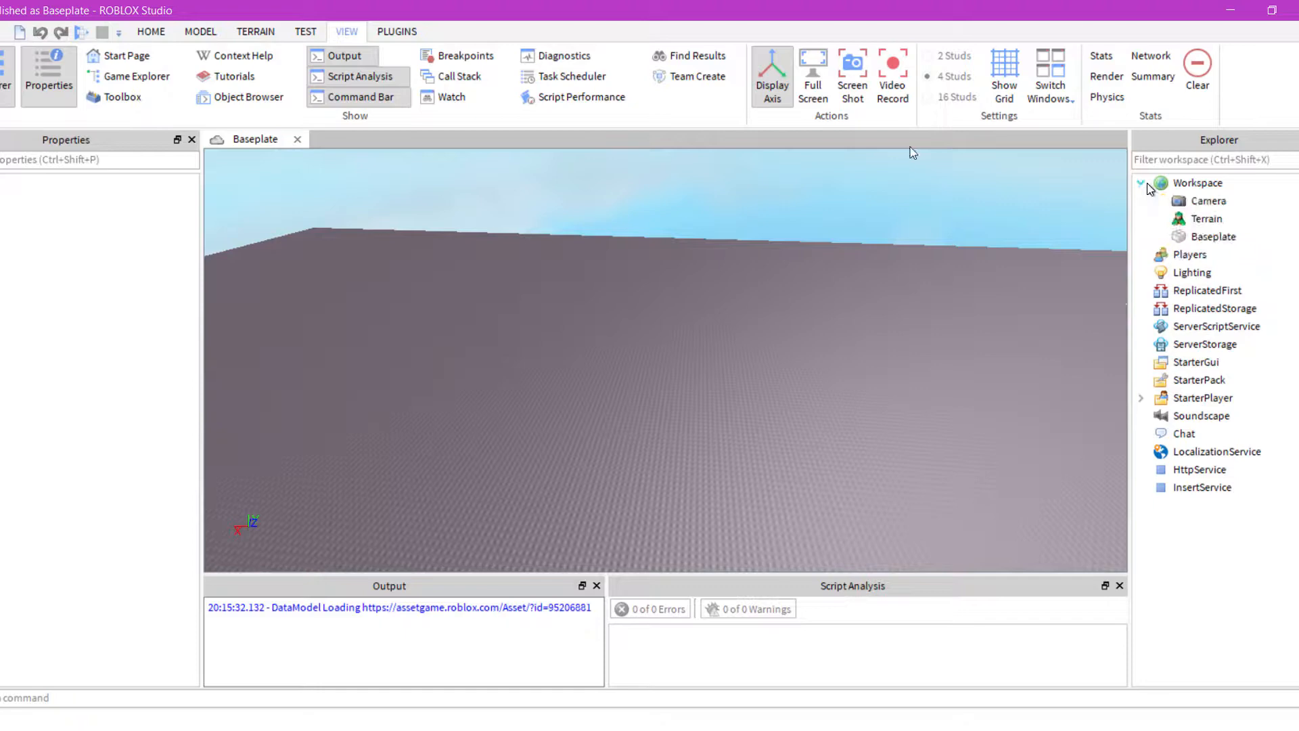
{"action": "right_click", "coordinate": [1191, 183]}
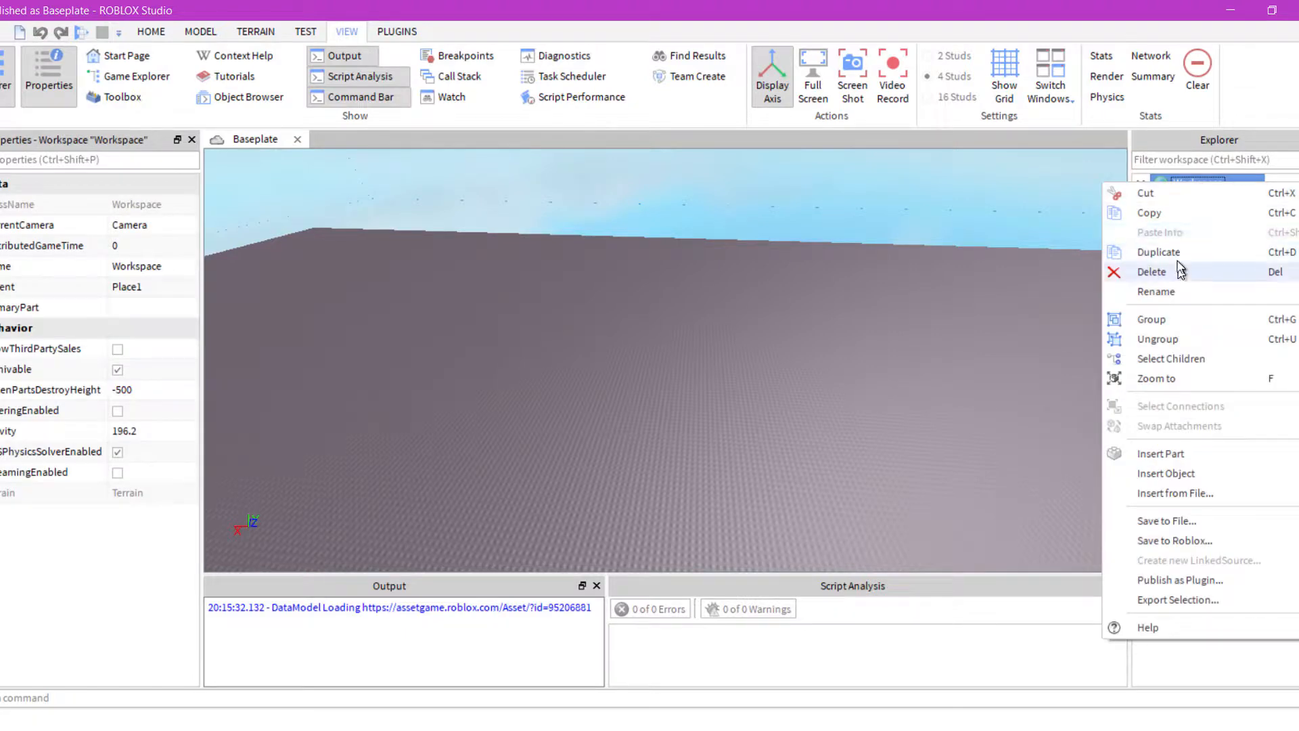
{"action": "left_click", "coordinate": [1016, 183]}
{"action": "right_click", "coordinate": [1206, 183]}
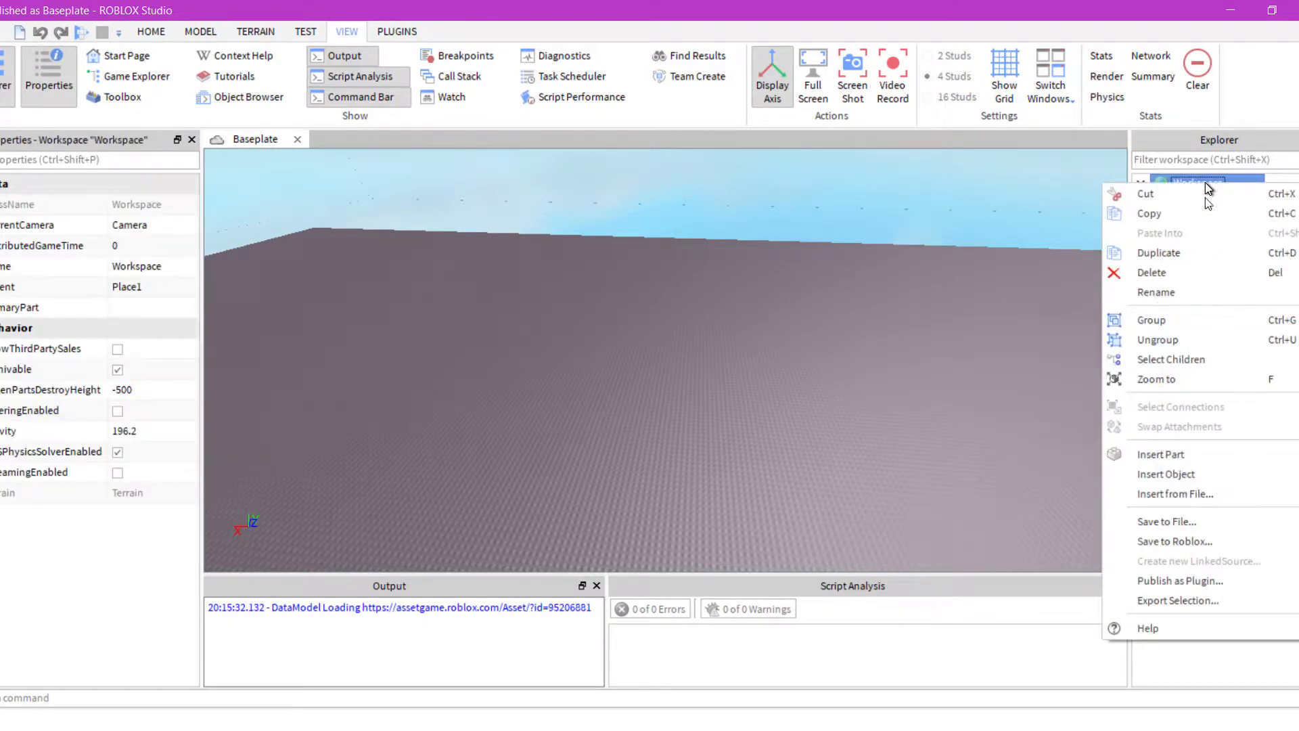
{"action": "mouse_move", "coordinate": [1199, 472]}
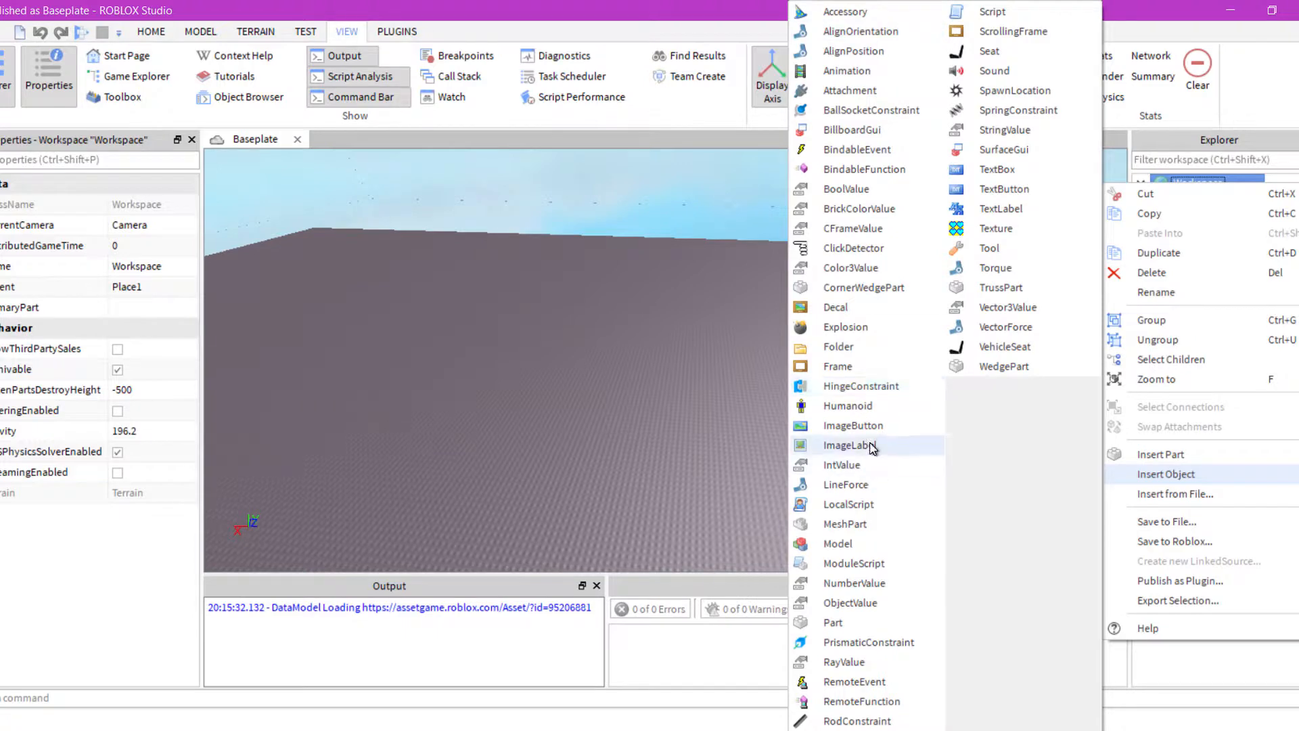
{"action": "left_click", "coordinate": [1007, 19]}
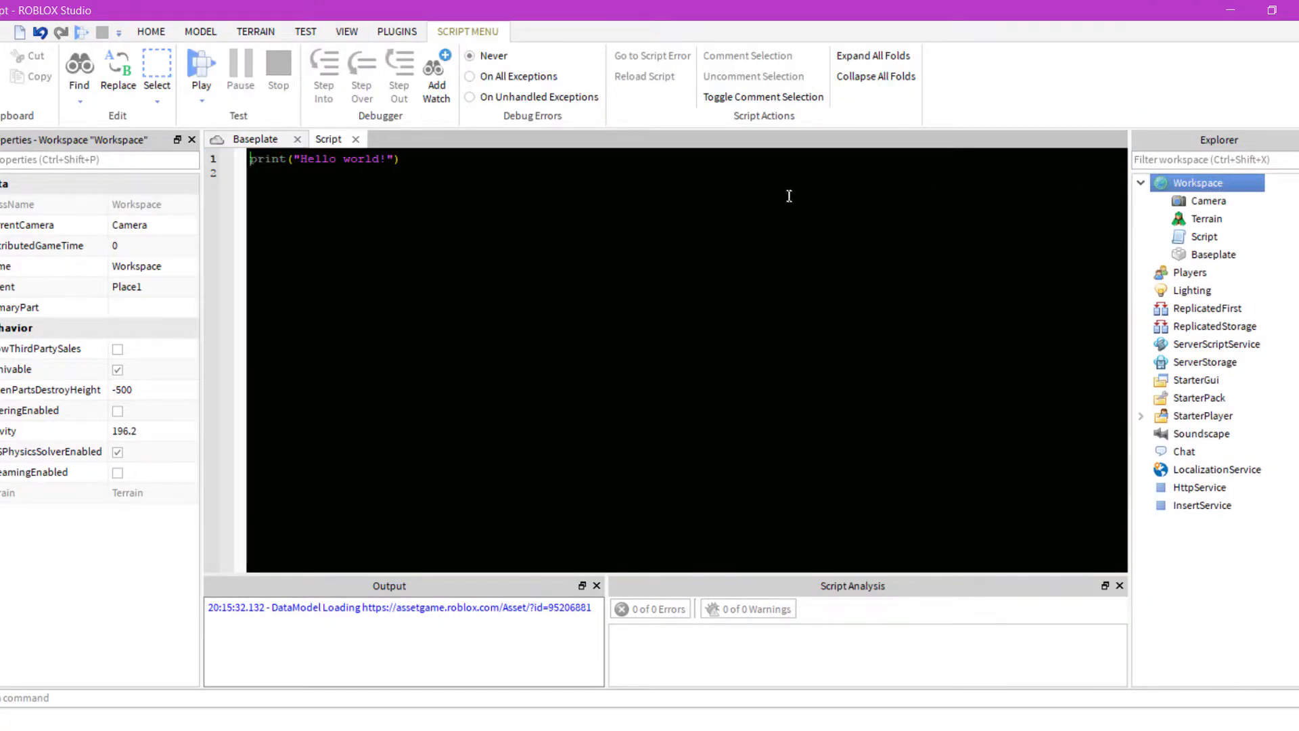
Look over the default print code in the new script, then close the script and return to the baseplate view
{"action": "key", "text": "ctrl+a"}
{"action": "left_click", "coordinate": [310, 169]}
{"action": "left_click", "coordinate": [355, 140]}
{"action": "right_click_drag", "start_coordinate": [612, 299], "coordinate": [962, 220]}
{"action": "right_click_drag", "start_coordinate": [765, 312], "coordinate": [766, 311]}
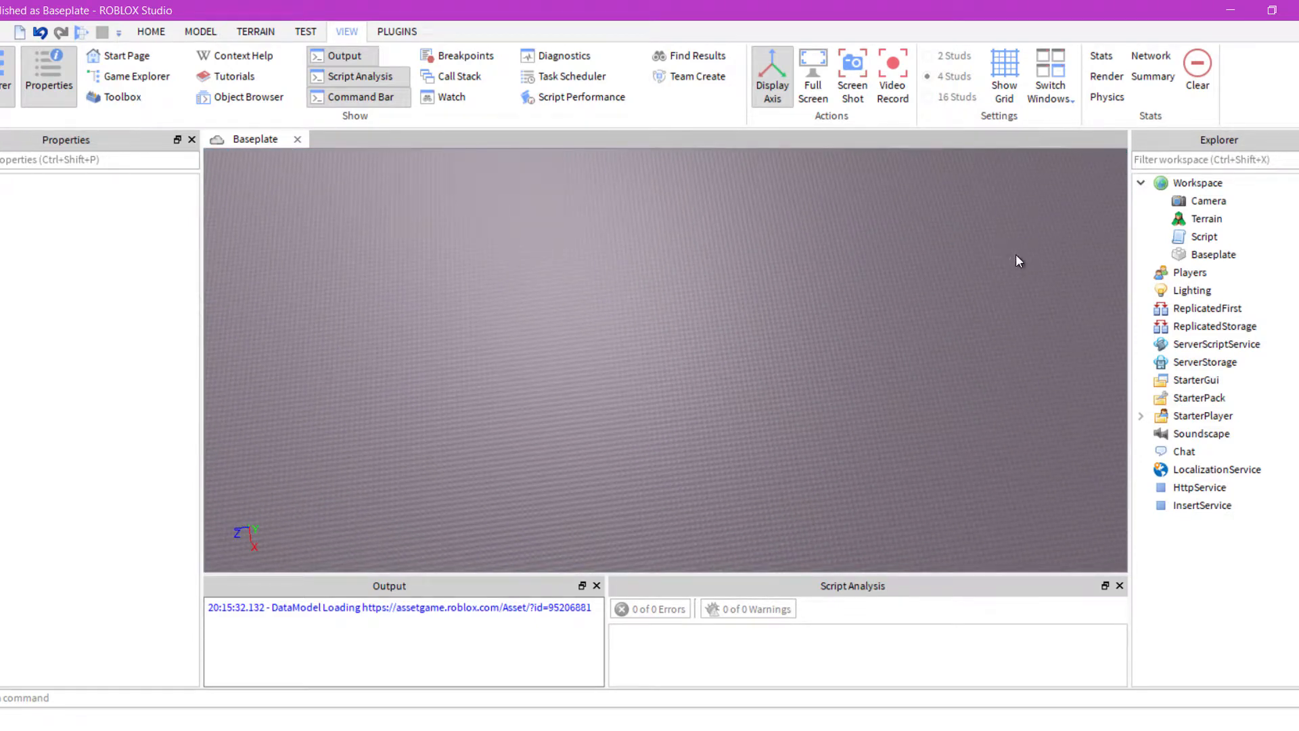
Look through the object types that can be inserted into Workspace, then dismiss the list without adding one
{"action": "right_click", "coordinate": [1184, 184]}
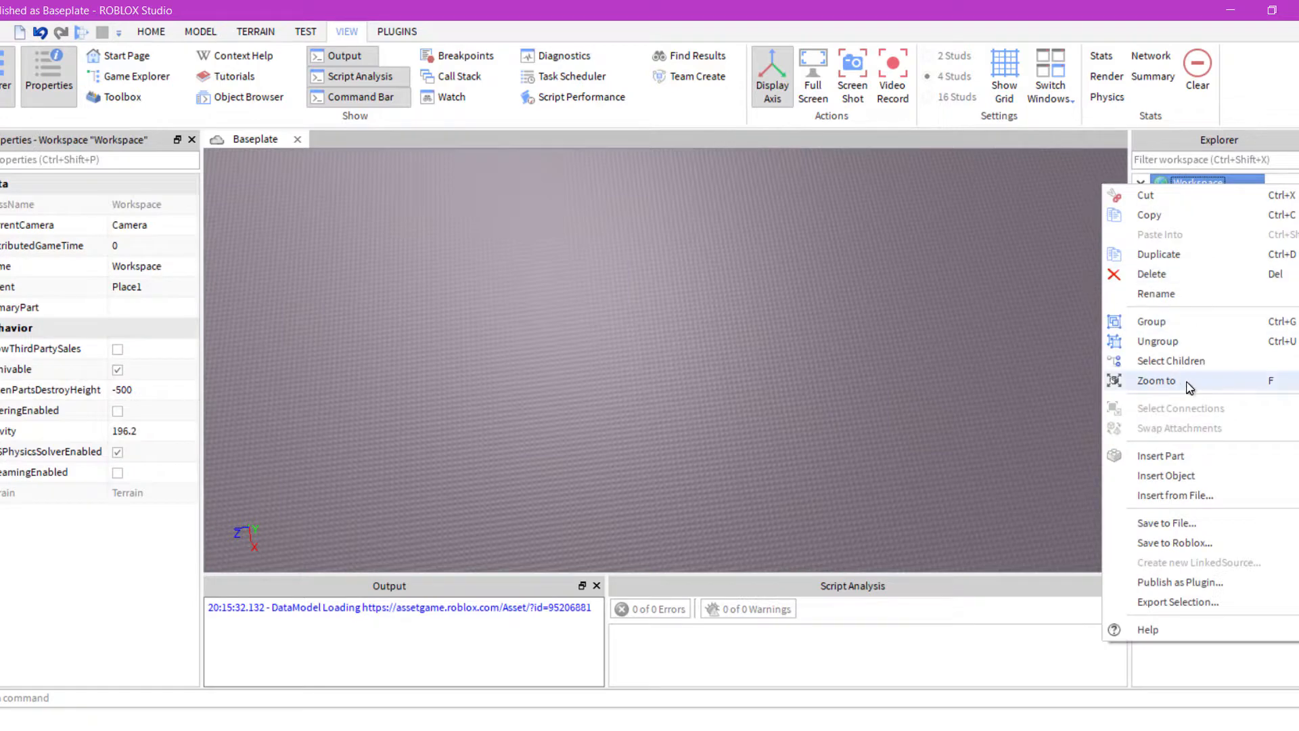
{"action": "mouse_move", "coordinate": [1178, 477]}
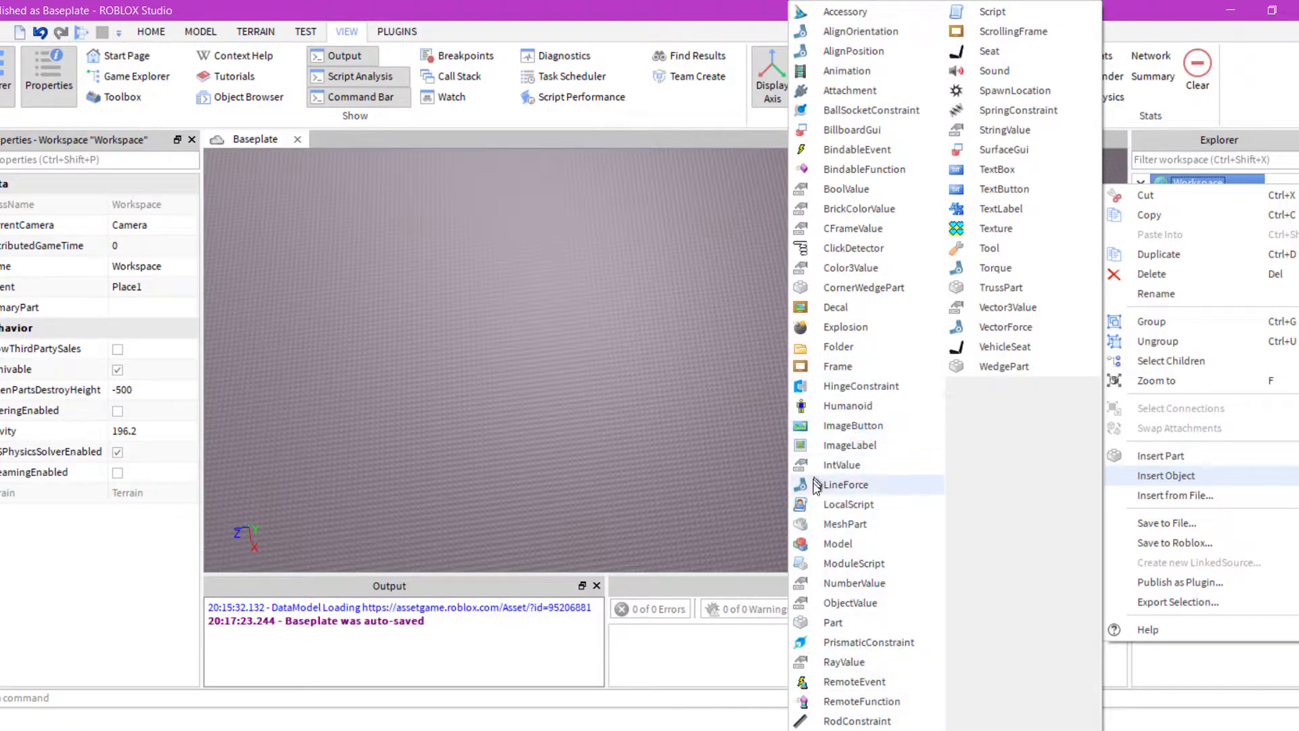
{"action": "left_click", "coordinate": [571, 340]}
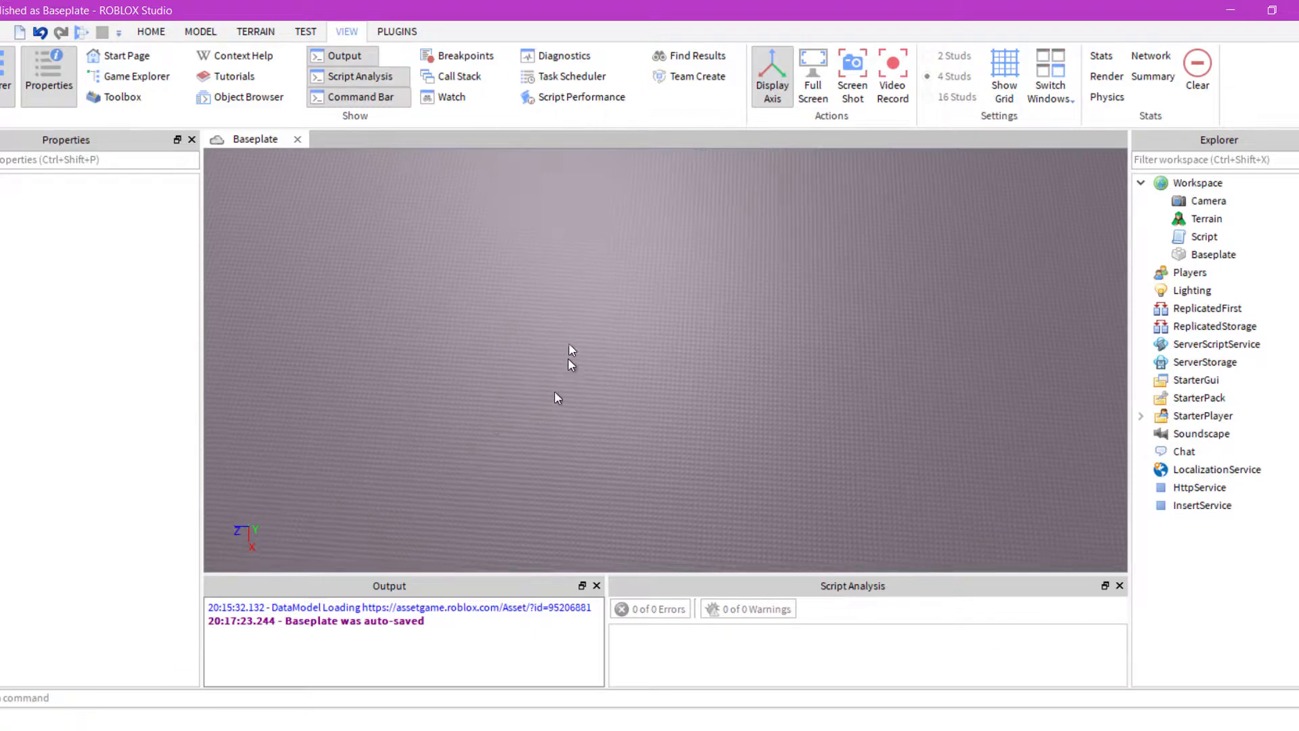
{"action": "right_click_drag", "start_coordinate": [535, 334], "coordinate": [595, 331]}
{"action": "scroll", "coordinate": [535, 334], "scroll_direction": "down", "scroll_amount": 4}
{"action": "scroll", "coordinate": [595, 330], "scroll_direction": "up", "scroll_amount": 5}
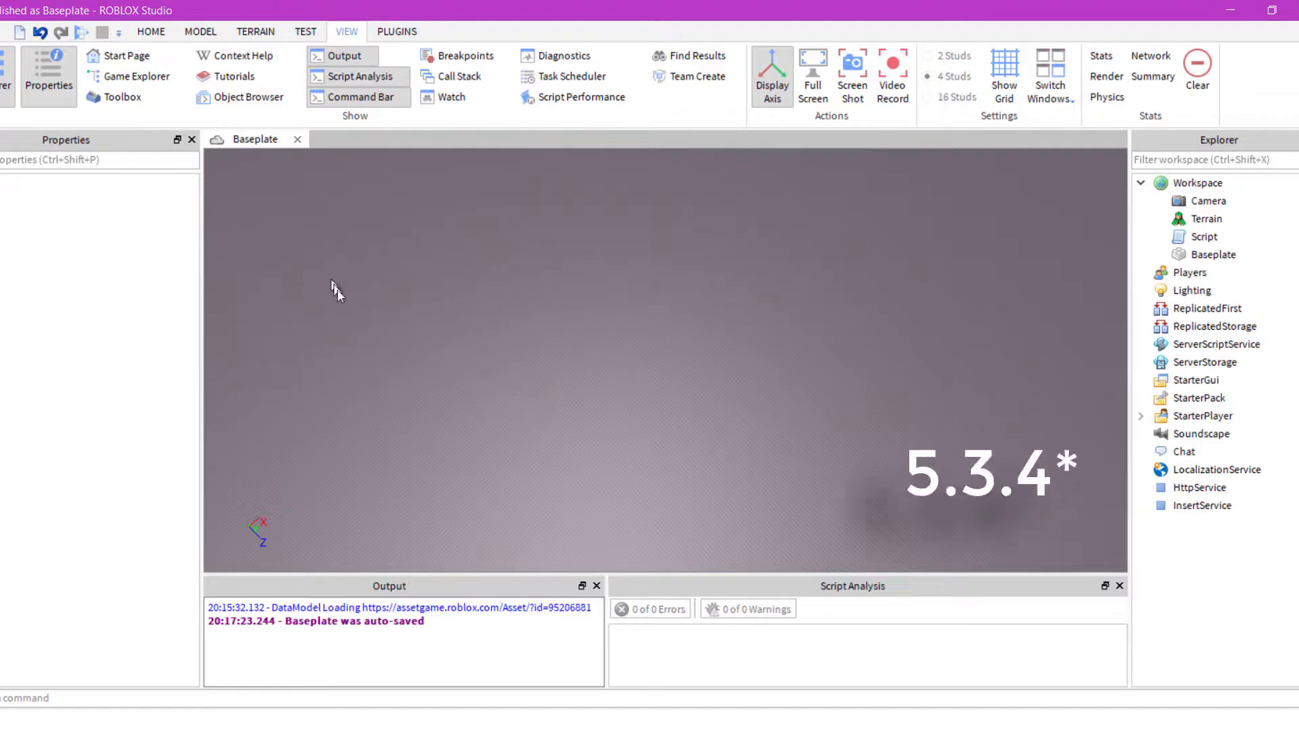
{"action": "right_click_drag", "start_coordinate": [492, 305], "coordinate": [491, 304]}
Open the script in Workspace and replace its default code with the line test = true
{"action": "double_click", "coordinate": [1205, 236]}
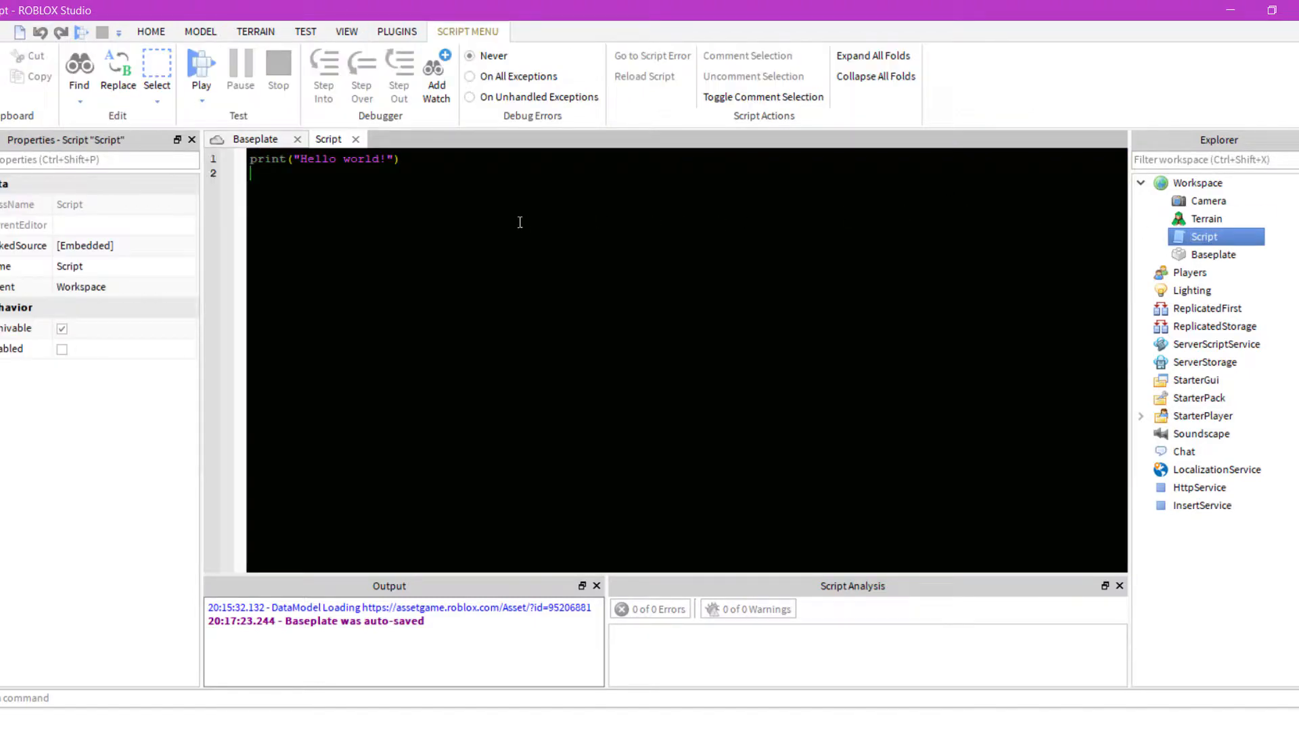
{"action": "left_click_drag", "start_coordinate": [252, 172], "coordinate": [240, 159]}
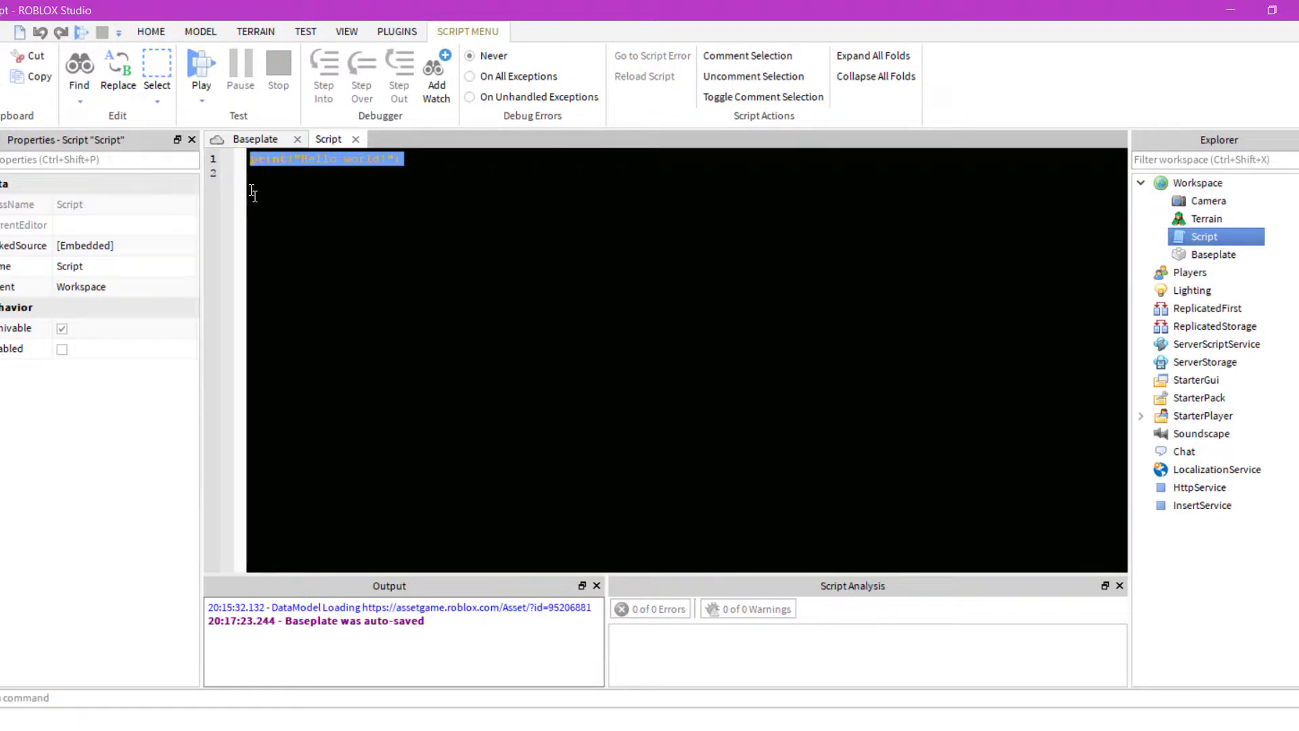
{"action": "key", "text": "BackSpace"}
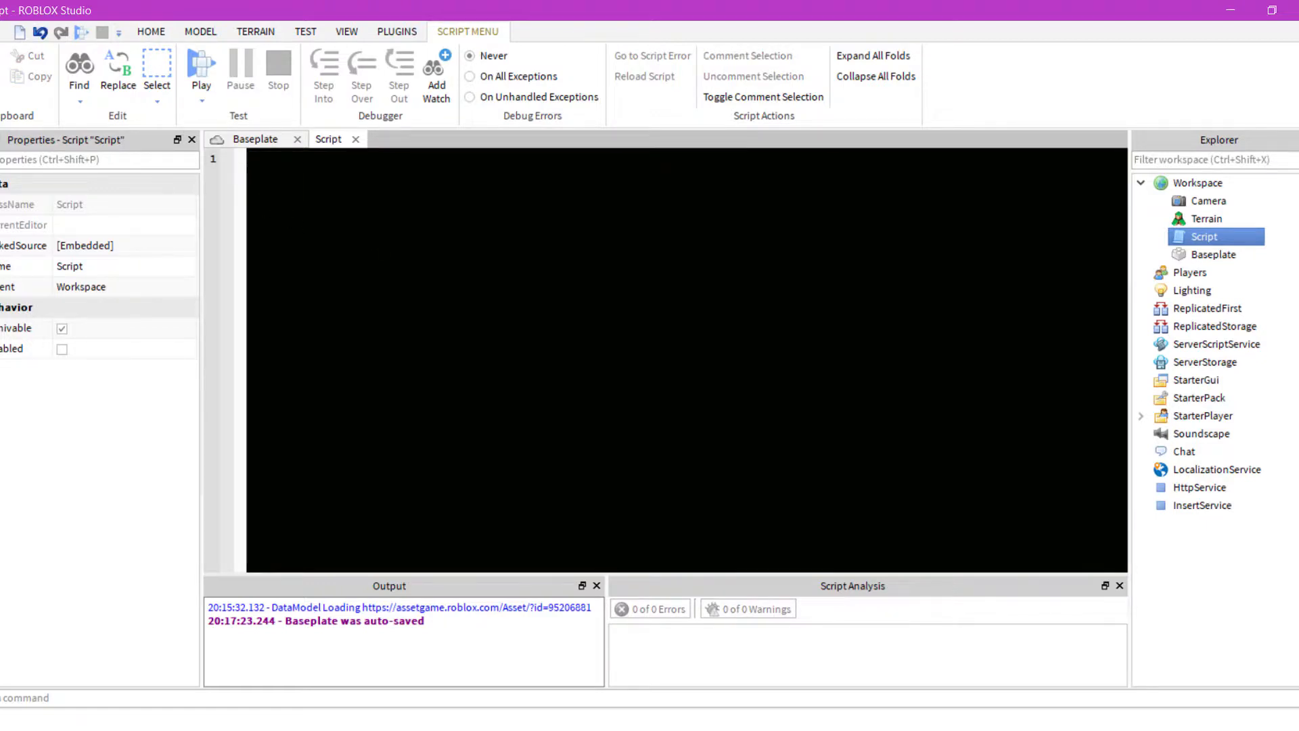
{"action": "type", "text": "tes"}
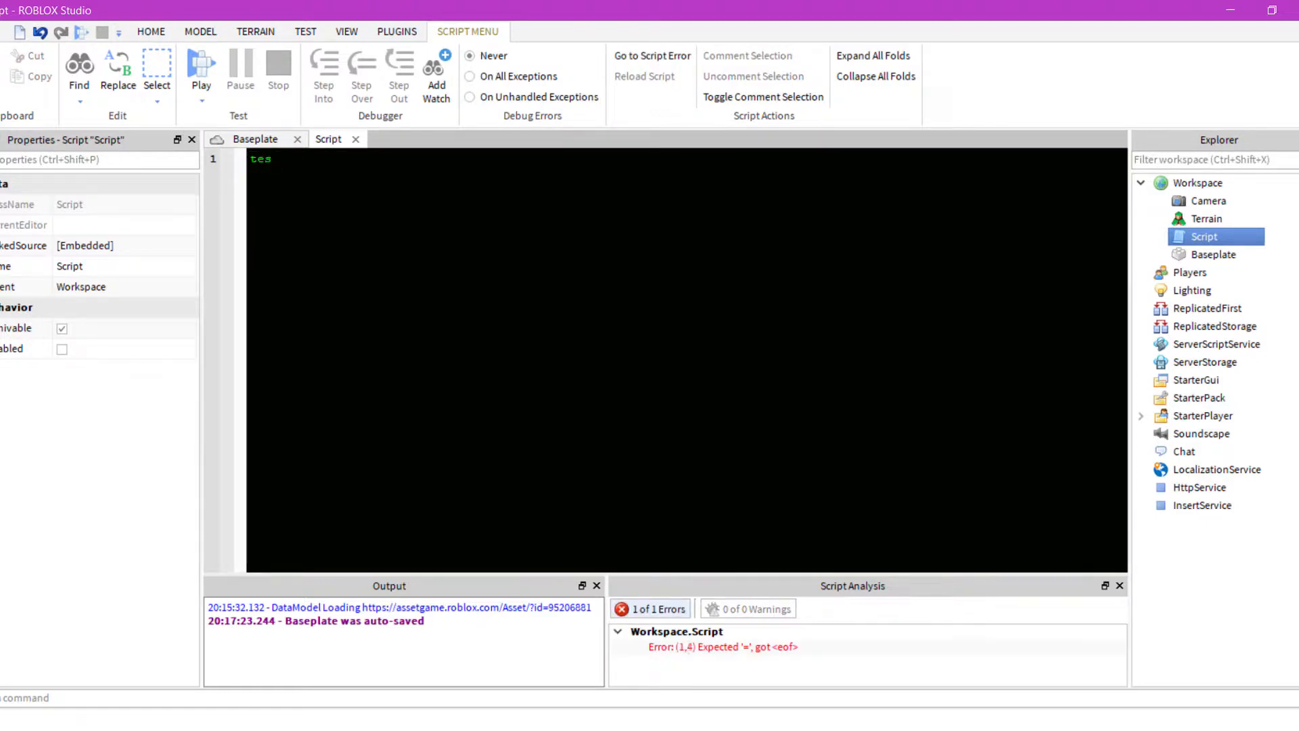
{"action": "type", "text": "t = true"}
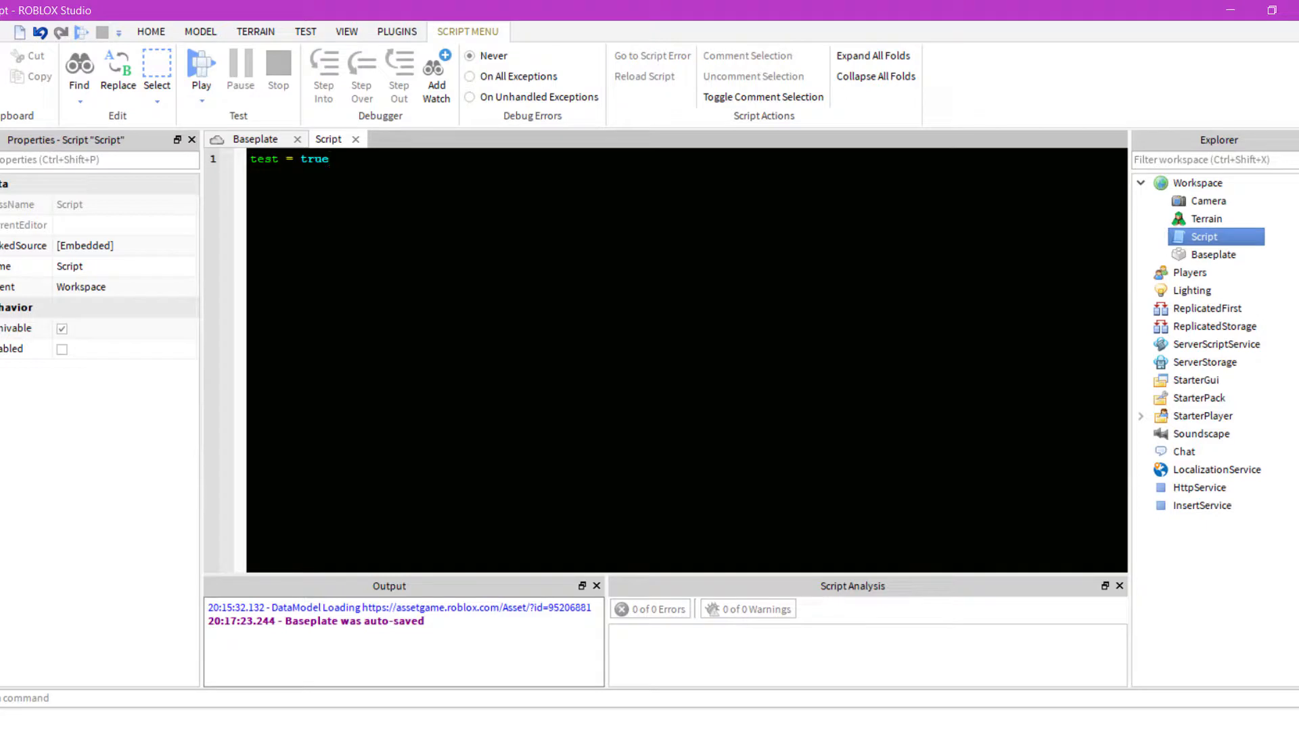
Try the Boolean values true and false for the test variable, clearing each one again
{"action": "key", "text": "BackSpace"}
{"action": "key", "text": "BackSpace"}
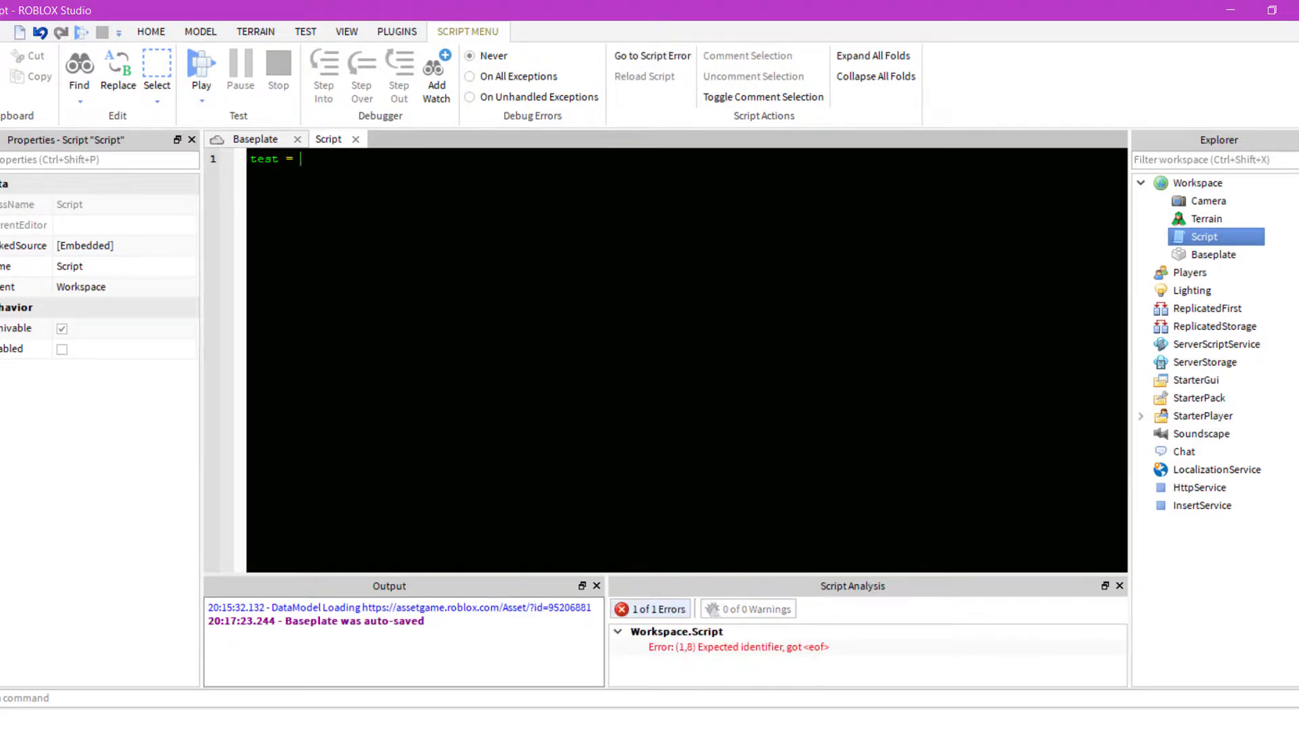
{"action": "type", "text": "true"}
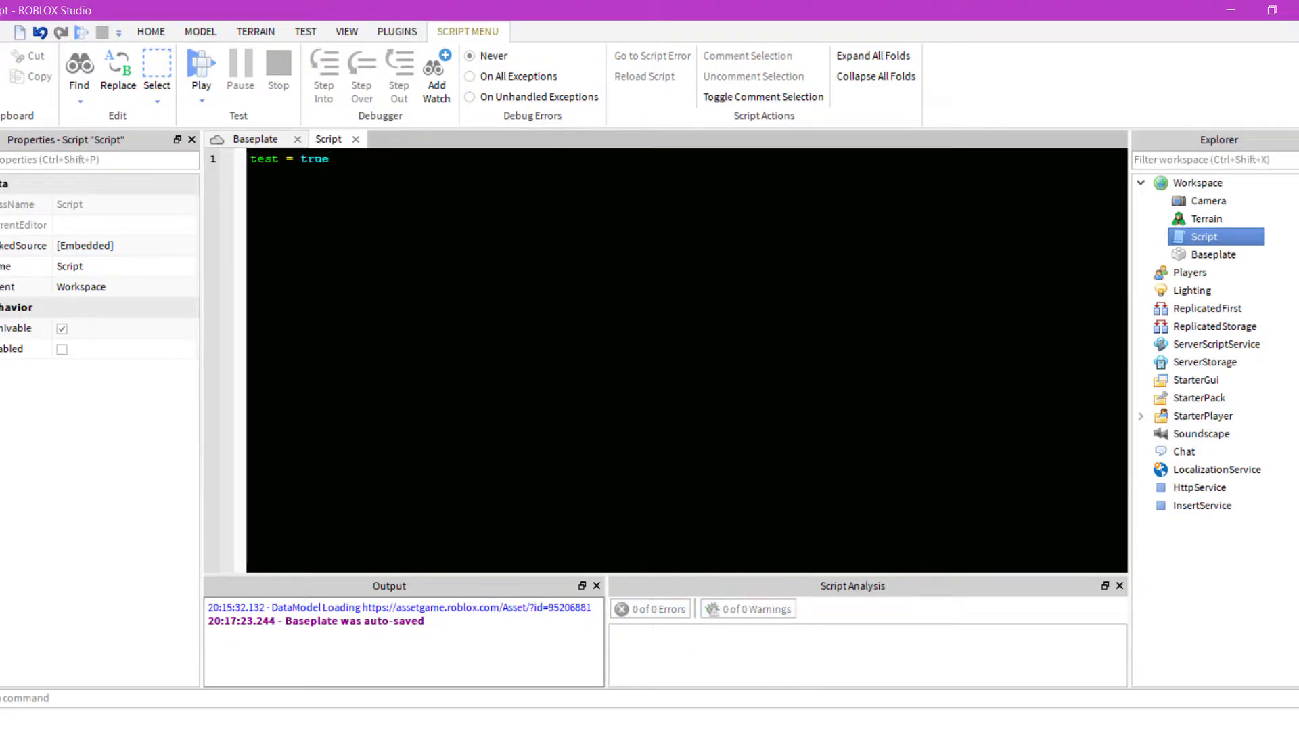
{"action": "key", "text": "BackSpace"}
{"action": "key", "text": "BackSpace"}
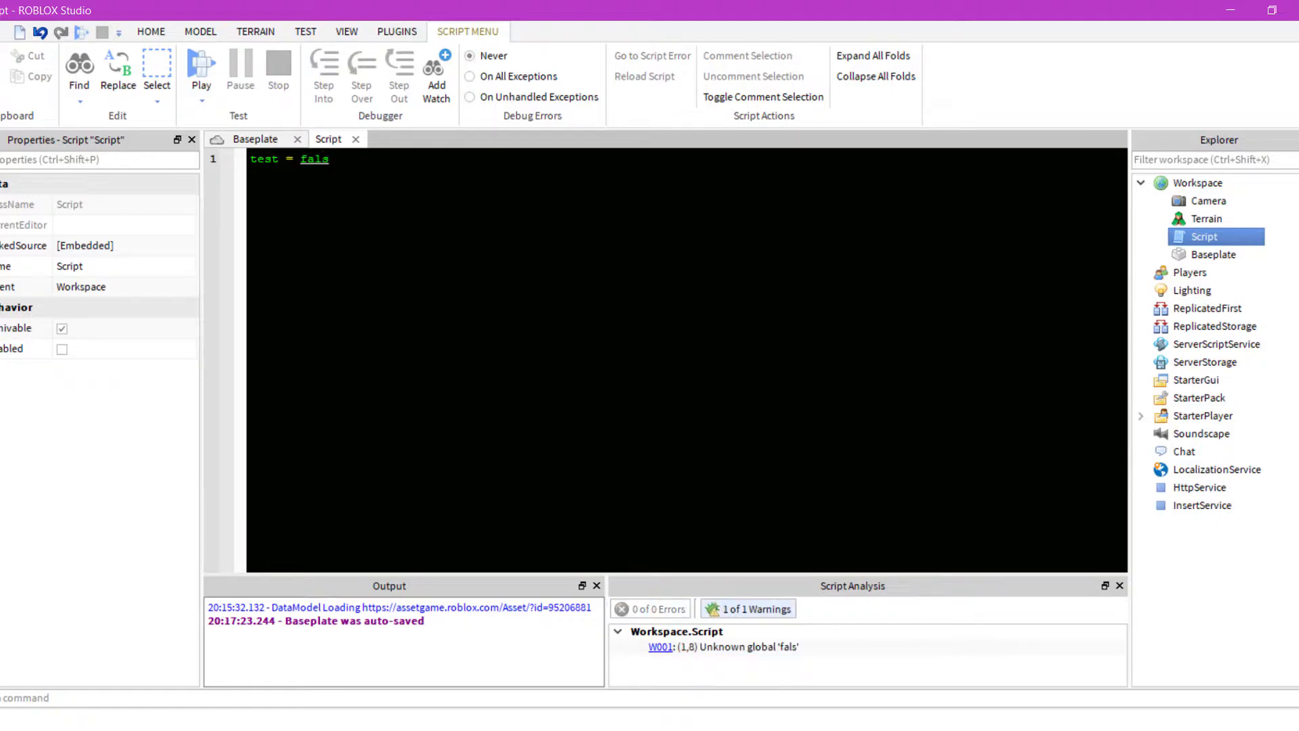
{"action": "key", "text": "BackSpace"}
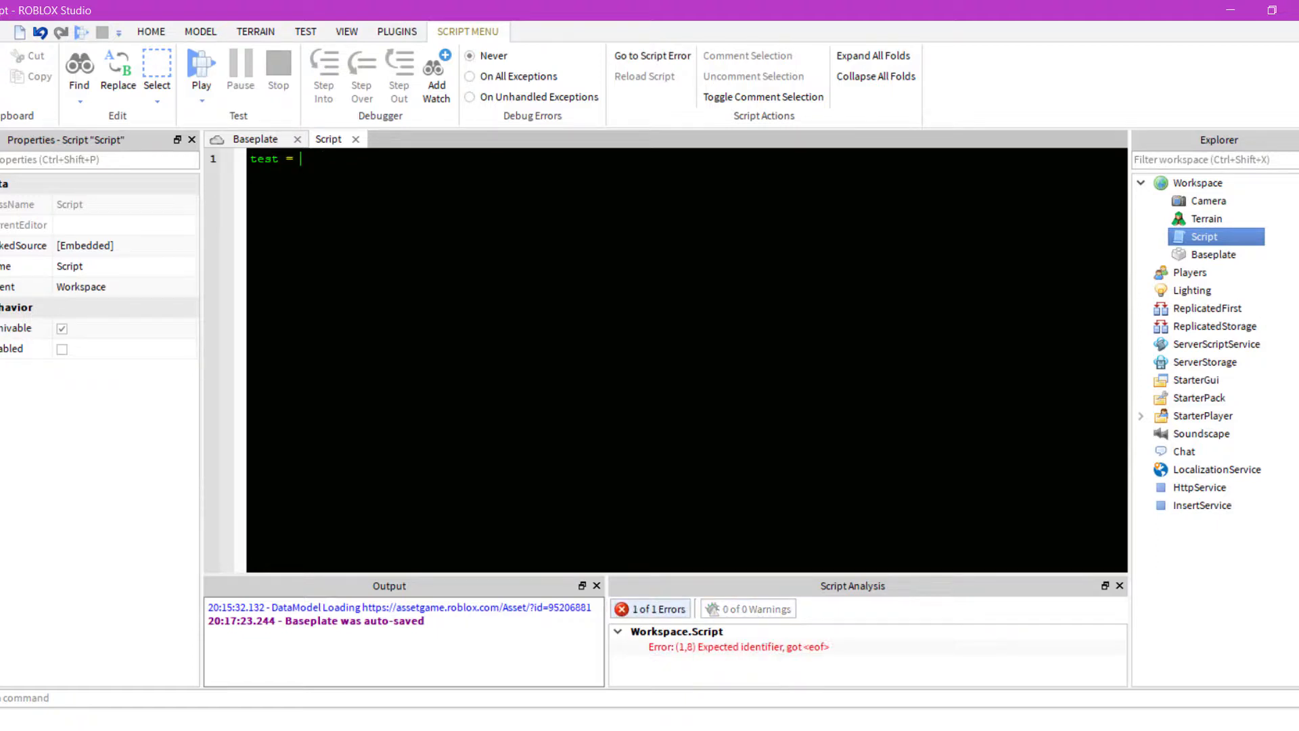
Try the number 65 as the value of test, clear it, then enter intboo and close the script
{"action": "type", "text": "65"}
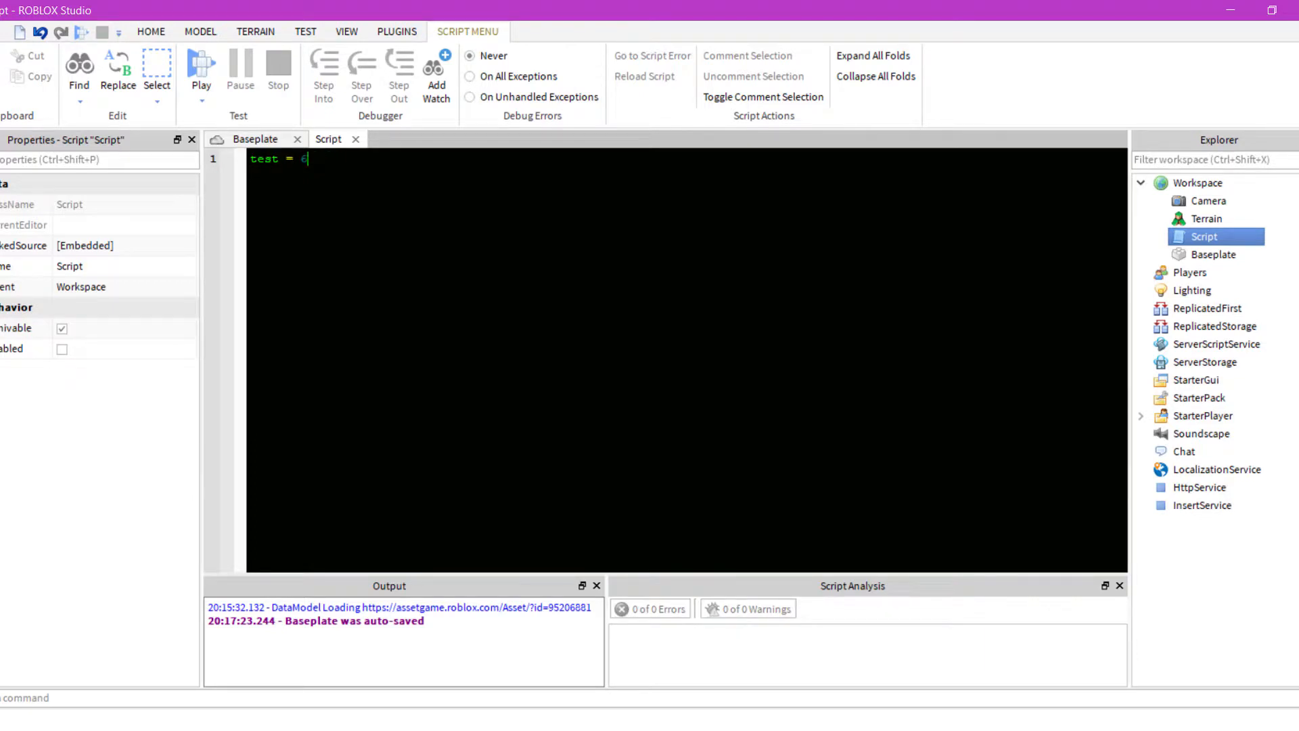
{"action": "key", "text": "BackSpace"}
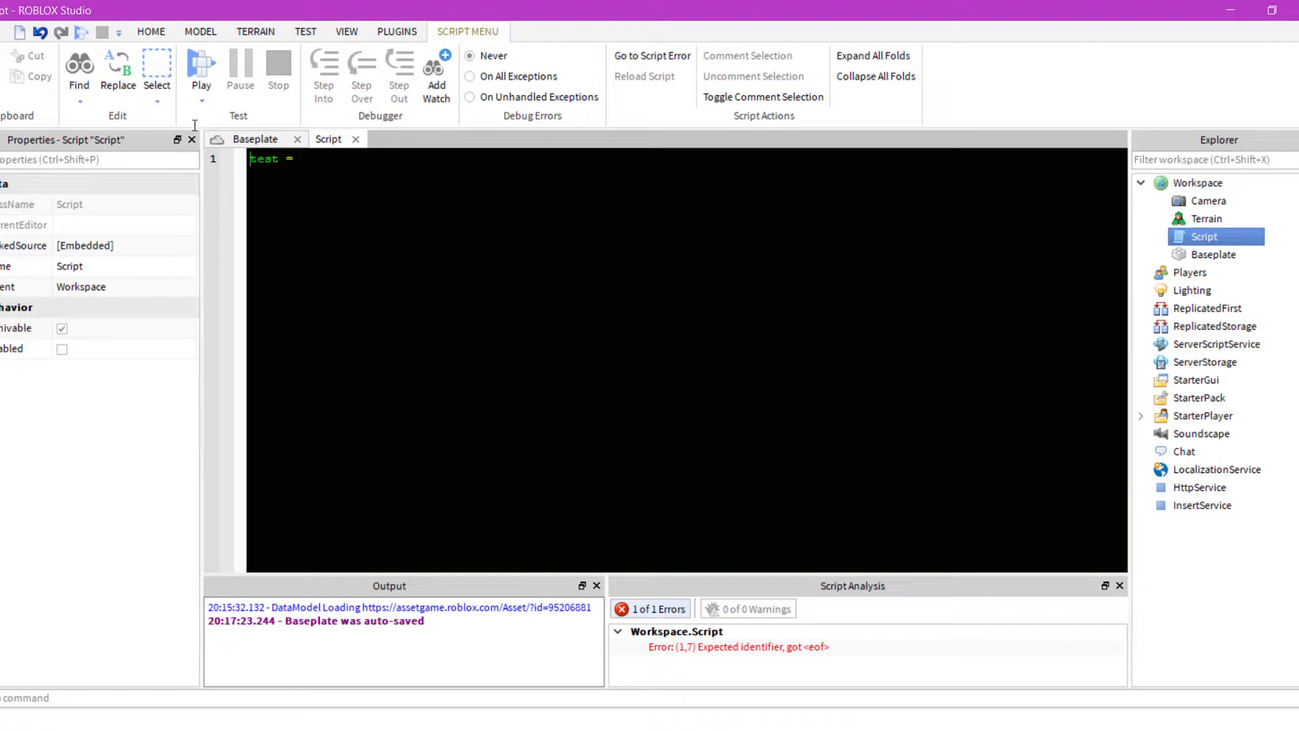
{"action": "type", "text": "intboo"}
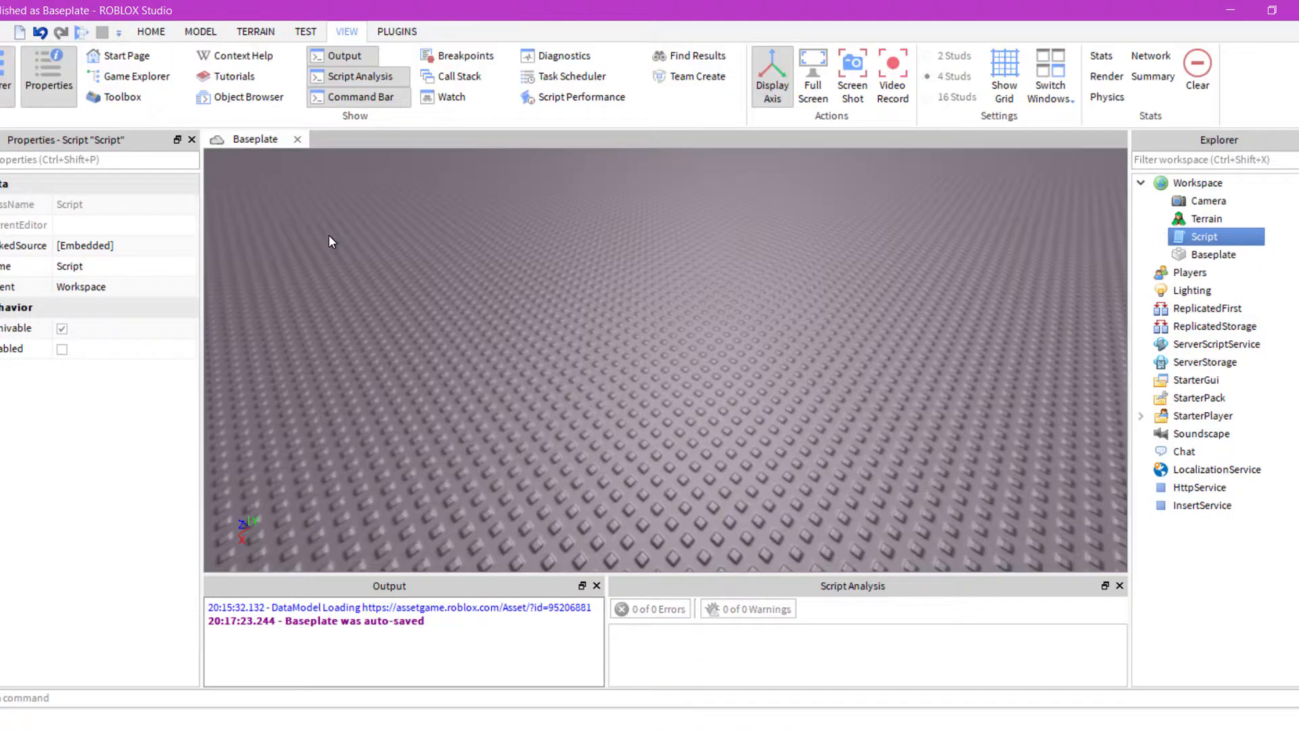
Open the Toolbox, browse its models and try bringing one over the baseplate without placing it
{"action": "left_click", "coordinate": [139, 93]}
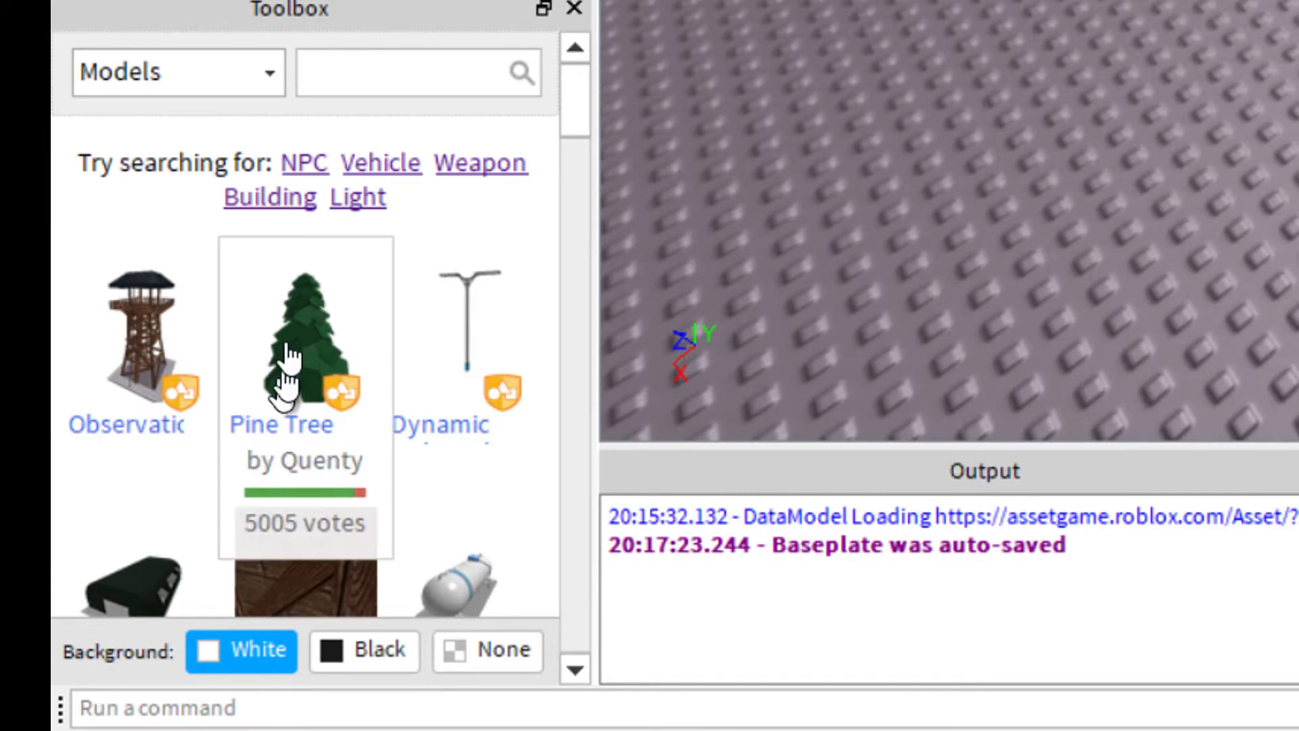
{"action": "scroll", "coordinate": [278, 352], "scroll_direction": "down", "scroll_amount": 10}
{"action": "scroll", "coordinate": [328, 243], "scroll_direction": "down", "scroll_amount": 10}
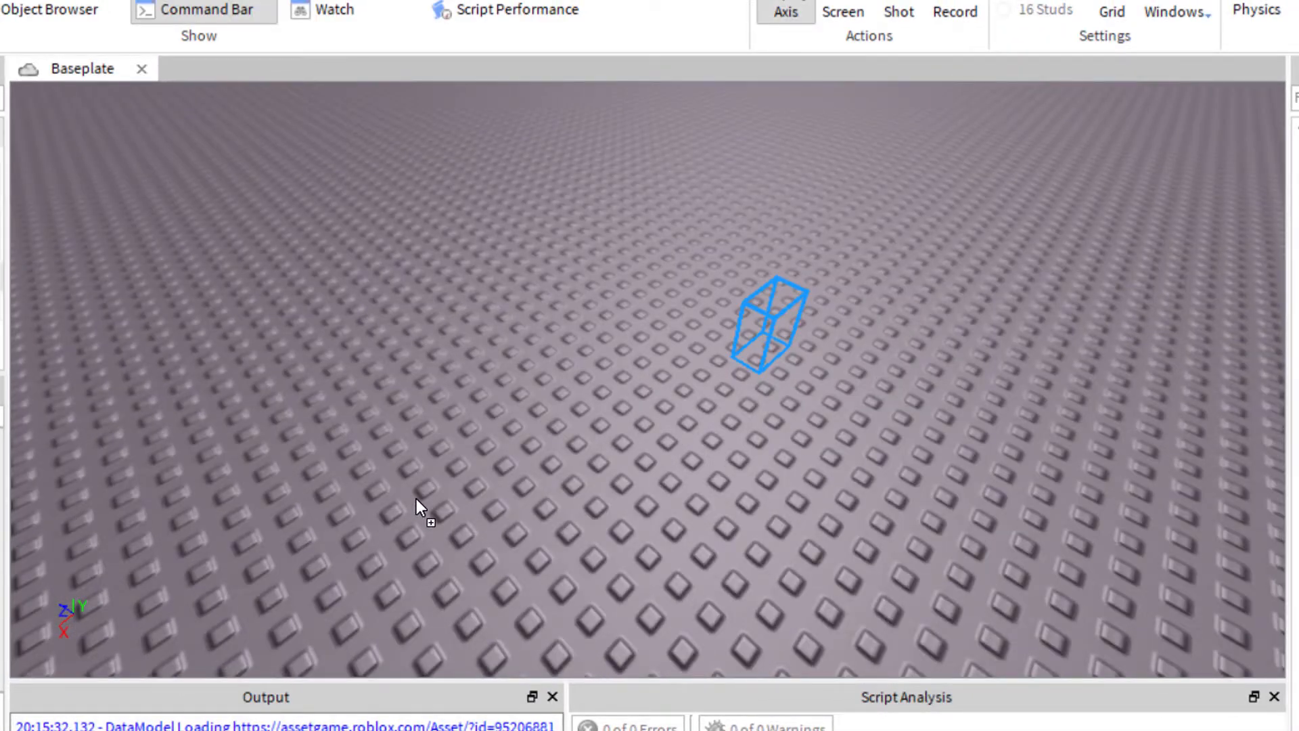
{"action": "left_click_drag", "start_coordinate": [416, 499], "coordinate": [107, 467]}
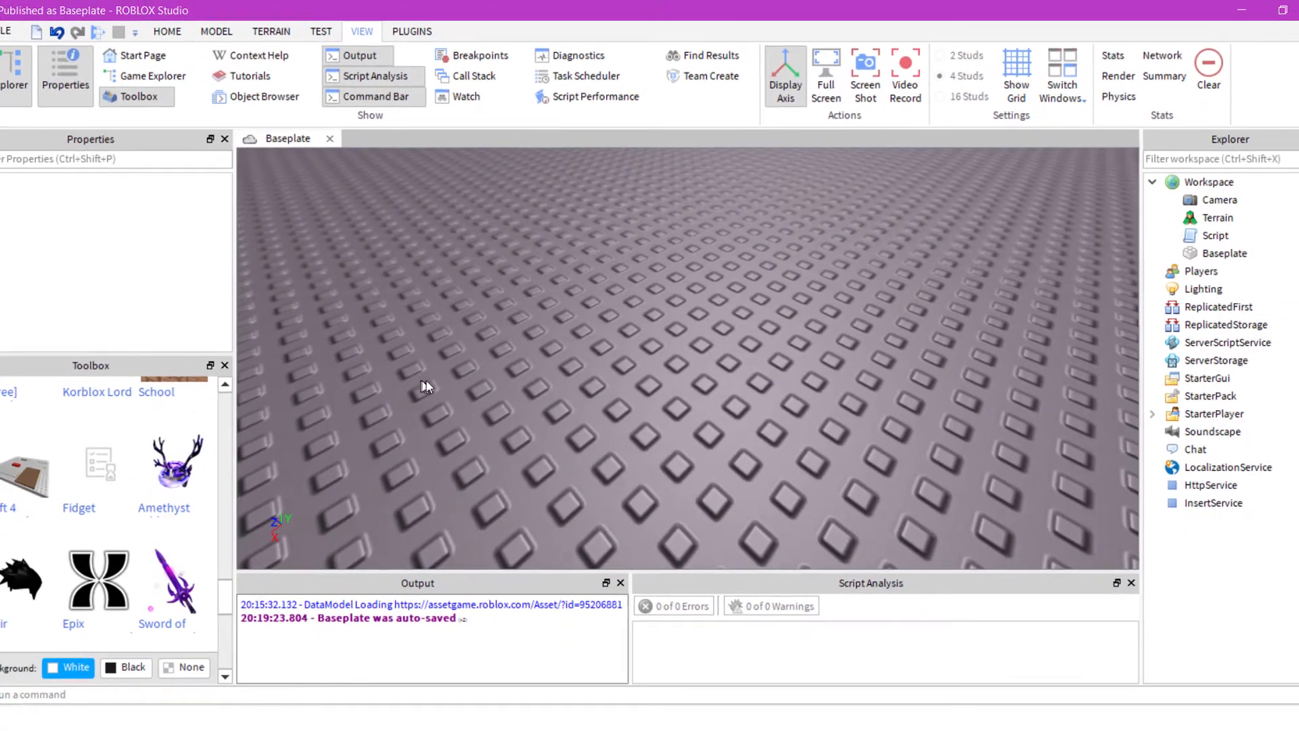
Find the Off-Roader model in the Toolbox and place it near the middle of the baseplate
{"action": "scroll", "coordinate": [432, 385], "scroll_direction": "down", "scroll_amount": 10}
{"action": "right_click_drag", "start_coordinate": [437, 384], "coordinate": [437, 382]}
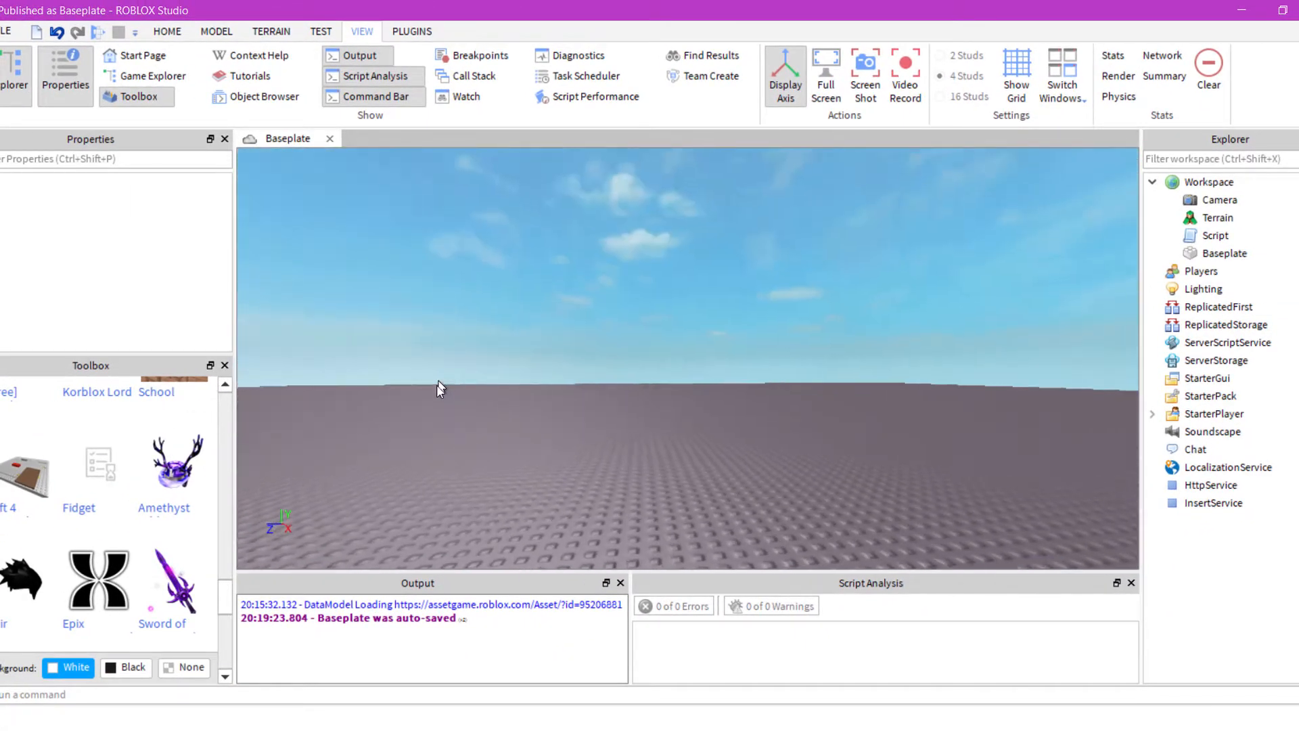
{"action": "scroll", "coordinate": [108, 467], "scroll_direction": "up", "scroll_amount": 15}
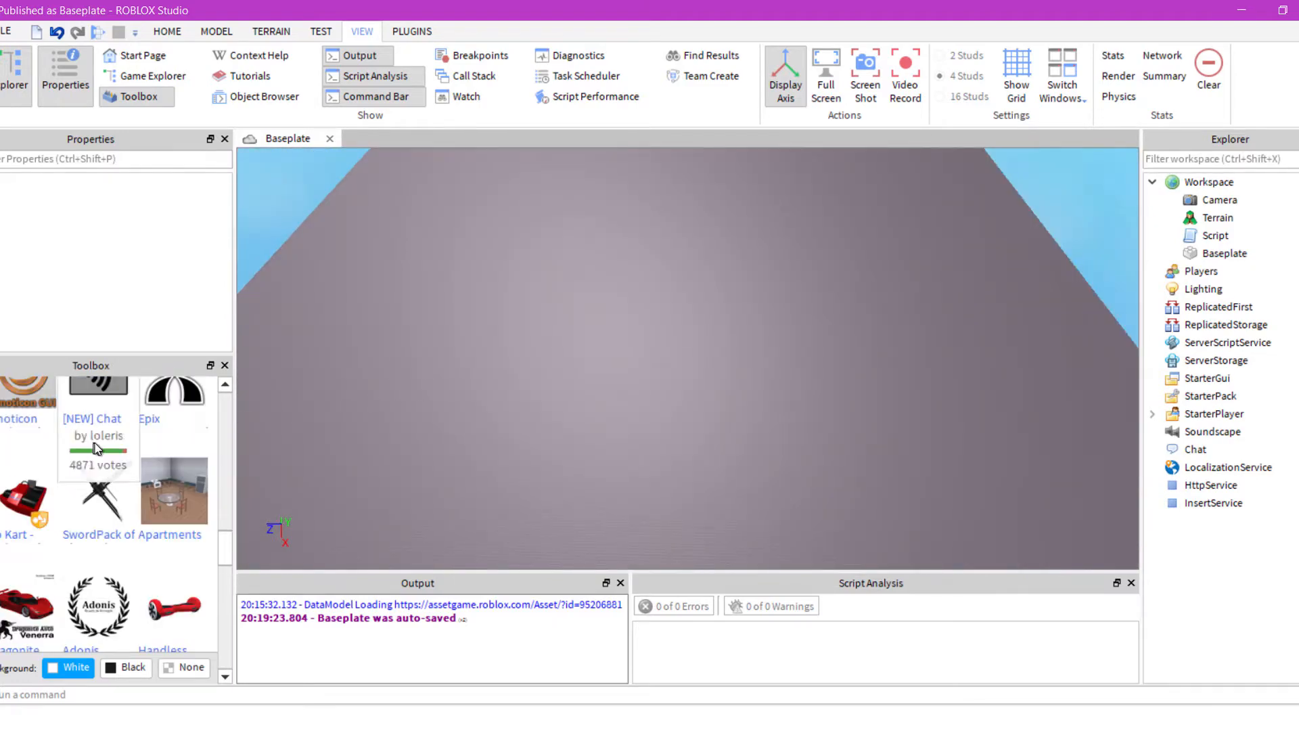
{"action": "scroll", "coordinate": [105, 470], "scroll_direction": "down", "scroll_amount": 5}
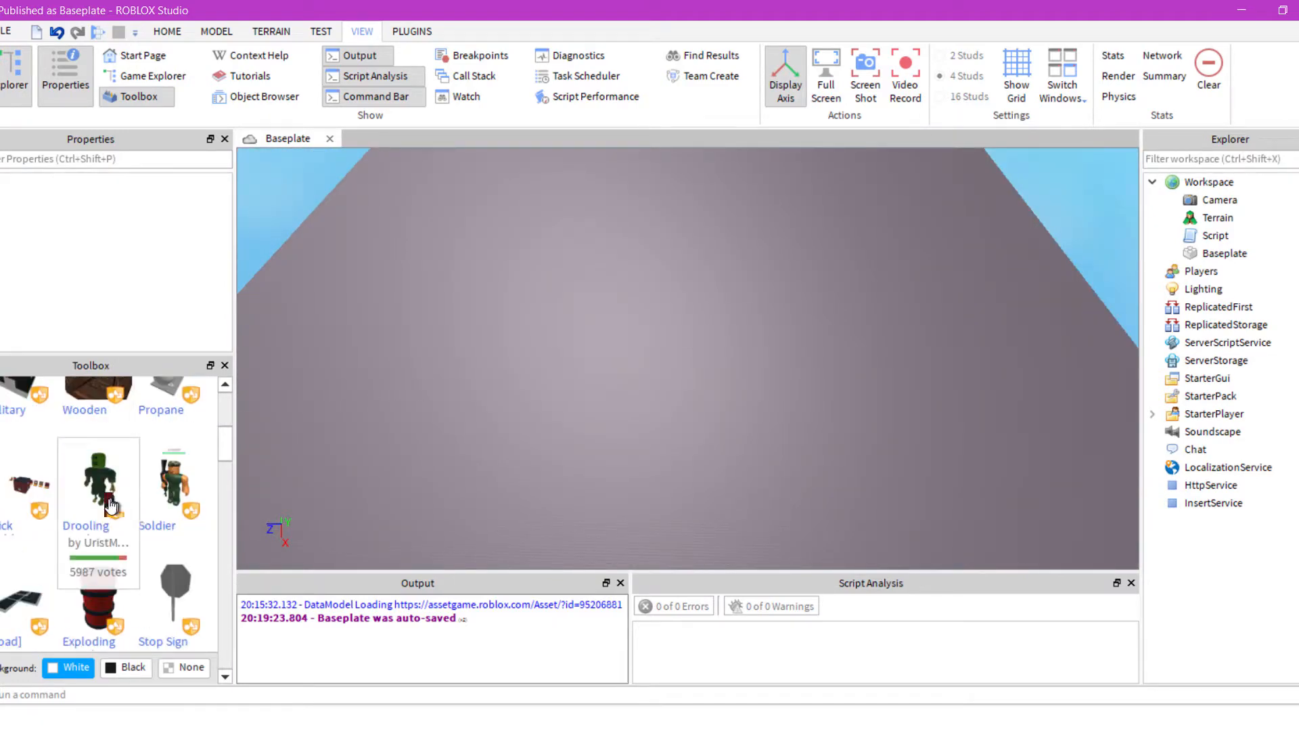
{"action": "left_click_drag", "start_coordinate": [205, 441], "coordinate": [697, 387]}
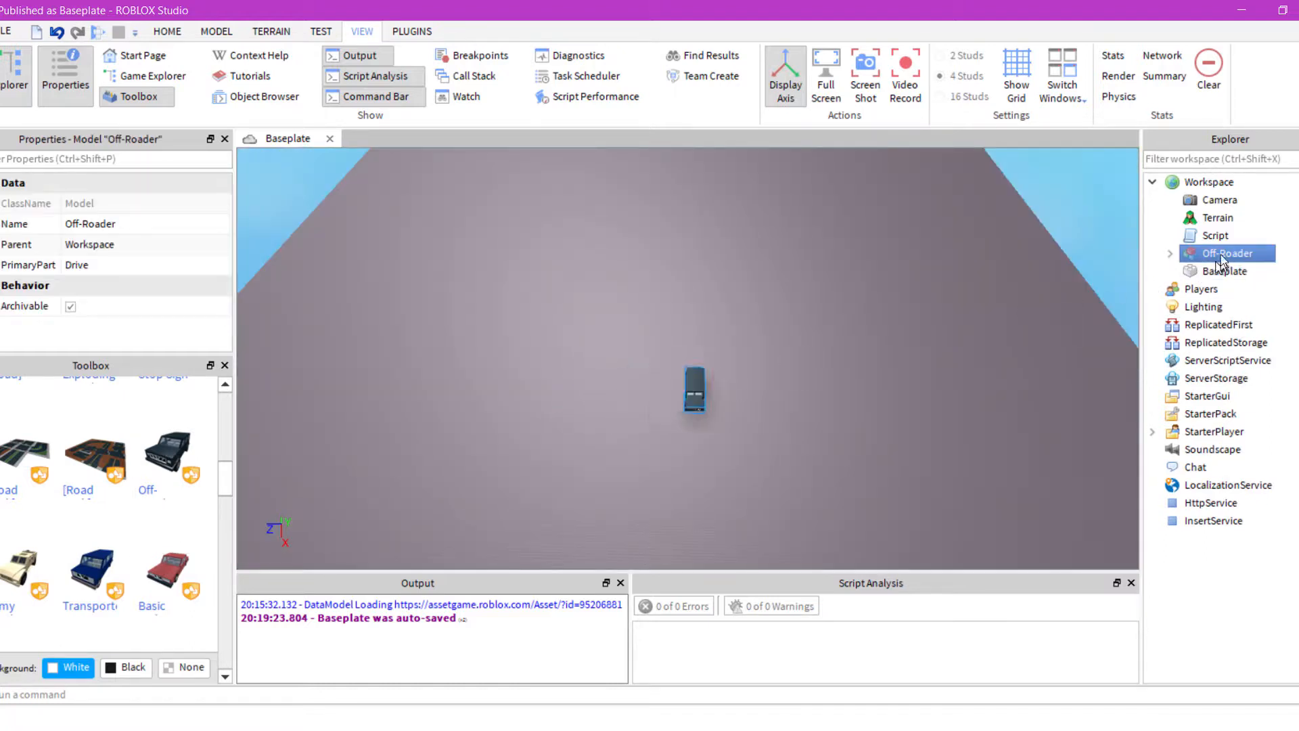
Examine the parts inside the Off-Roader model in the Explorer, then delete the model
{"action": "left_click", "coordinate": [1173, 253]}
{"action": "scroll", "coordinate": [1269, 379], "scroll_direction": "down", "scroll_amount": 10}
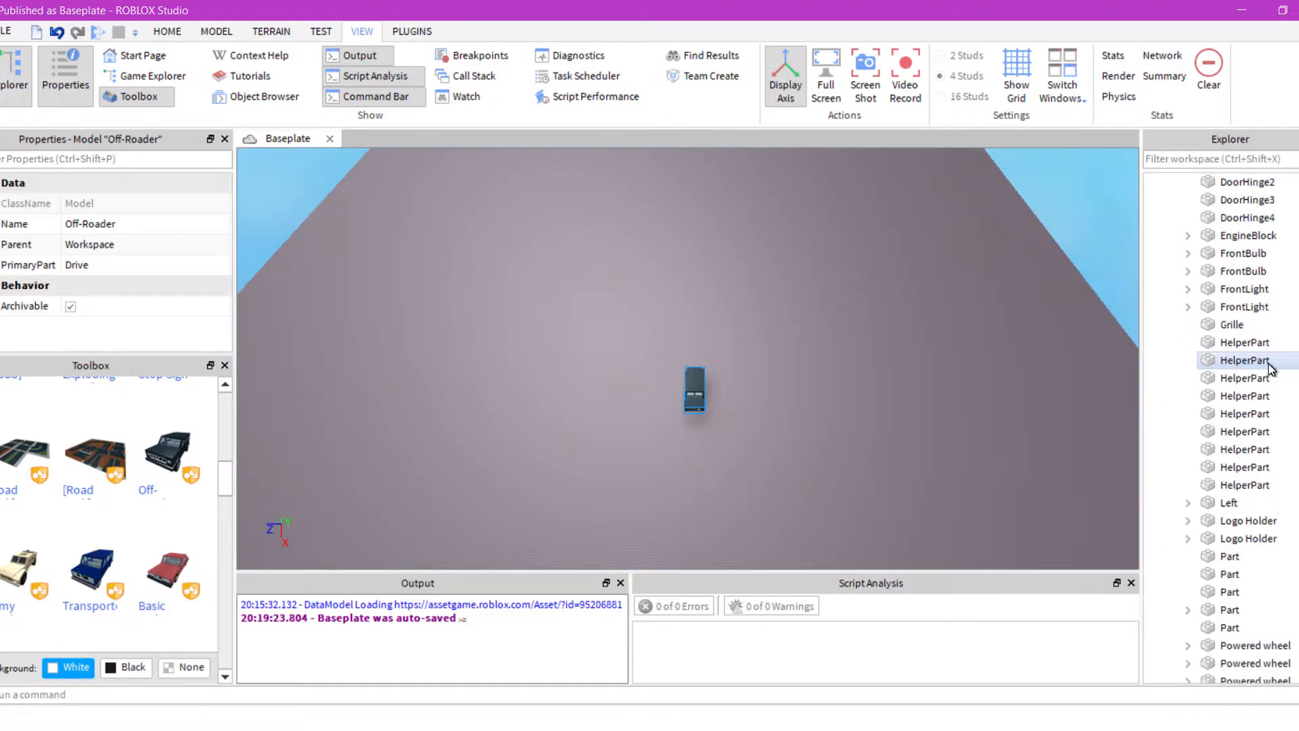
{"action": "scroll", "coordinate": [1270, 347], "scroll_direction": "up", "scroll_amount": 10}
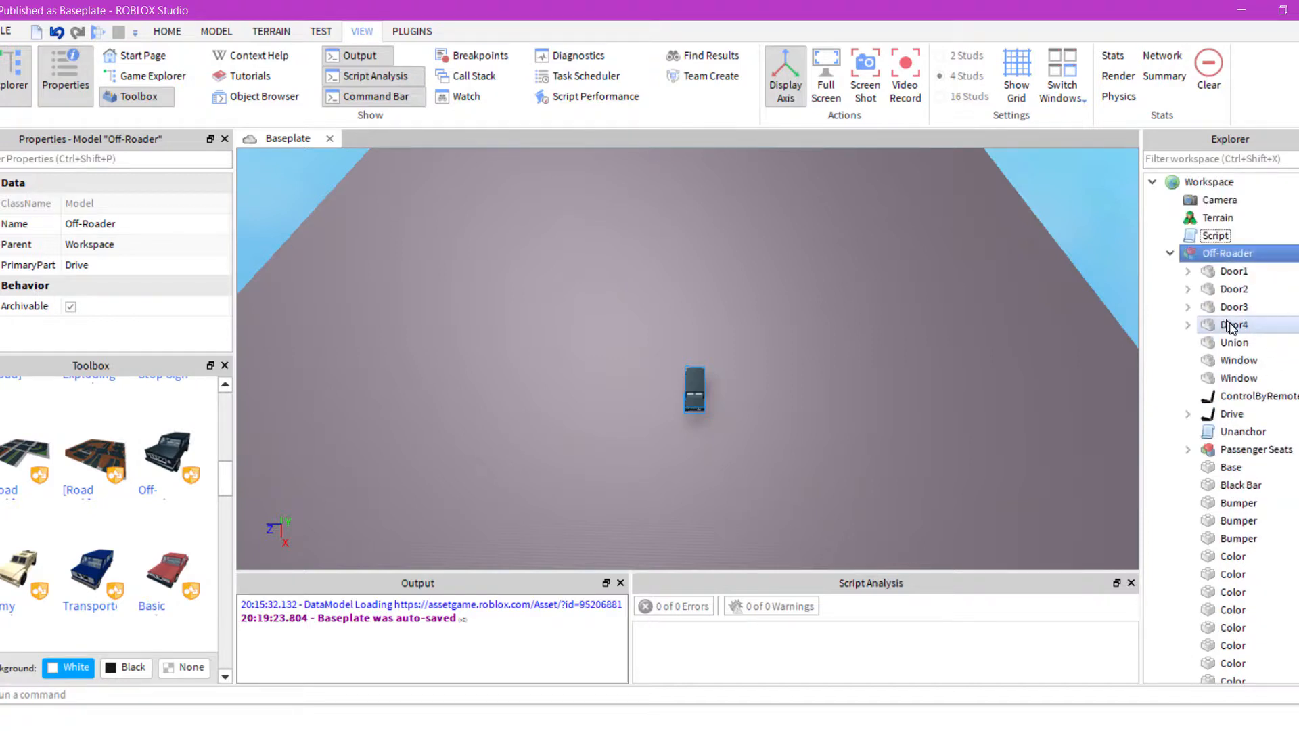
{"action": "left_click", "coordinate": [1171, 254]}
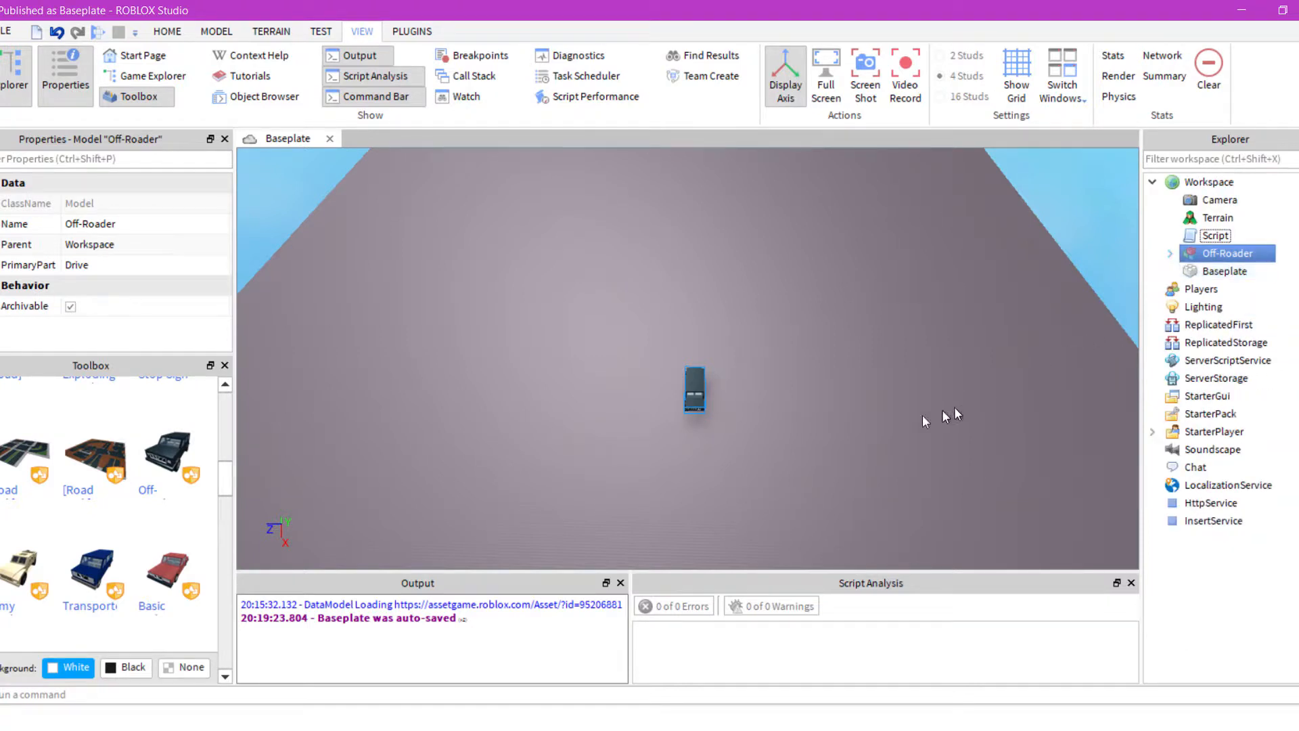
{"action": "key", "text": "Delete"}
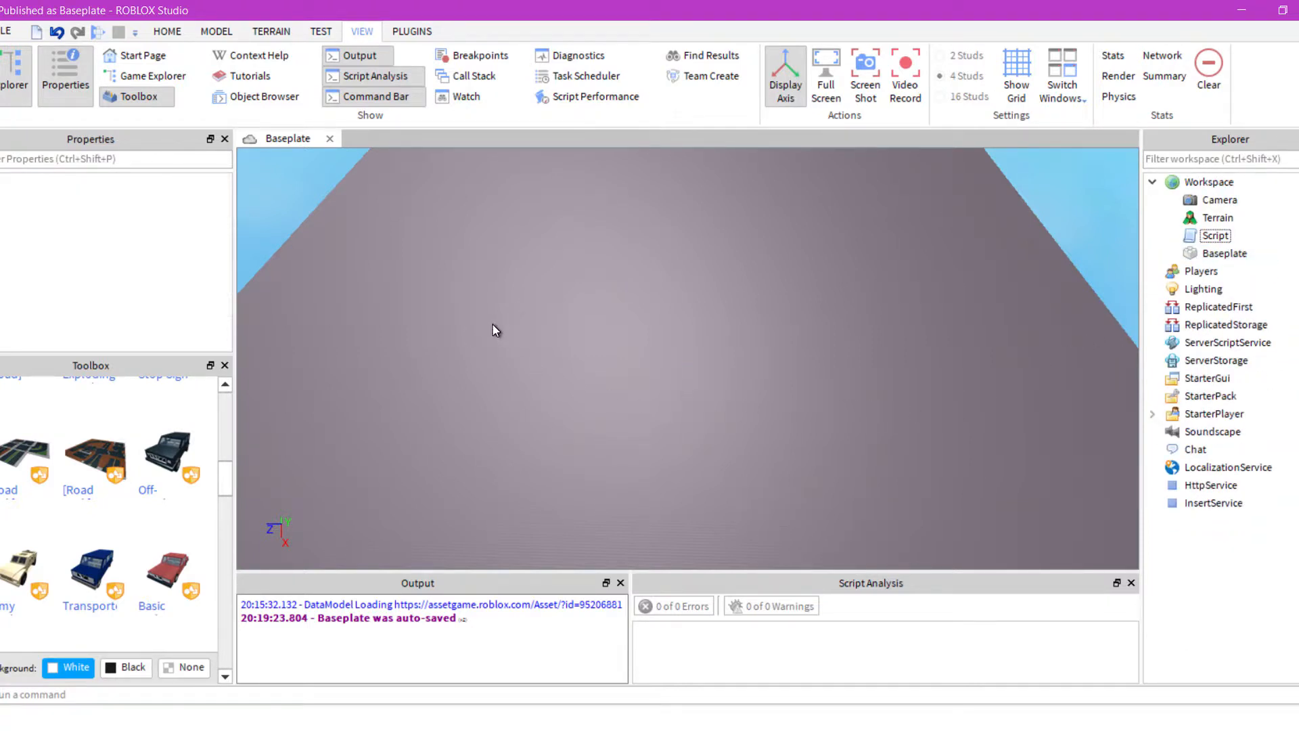
{"action": "scroll", "coordinate": [81, 538], "scroll_direction": "up", "scroll_amount": 8}
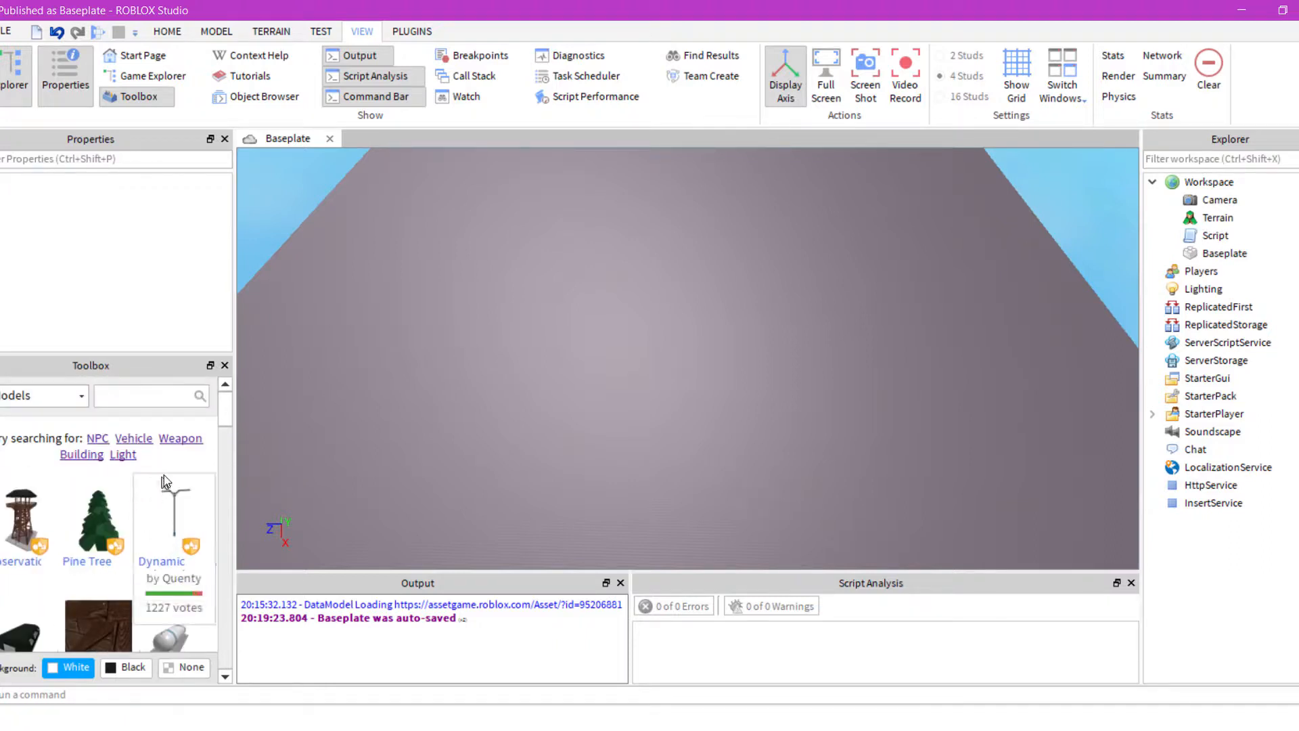
{"action": "right_click_drag", "start_coordinate": [612, 380], "coordinate": [610, 379]}
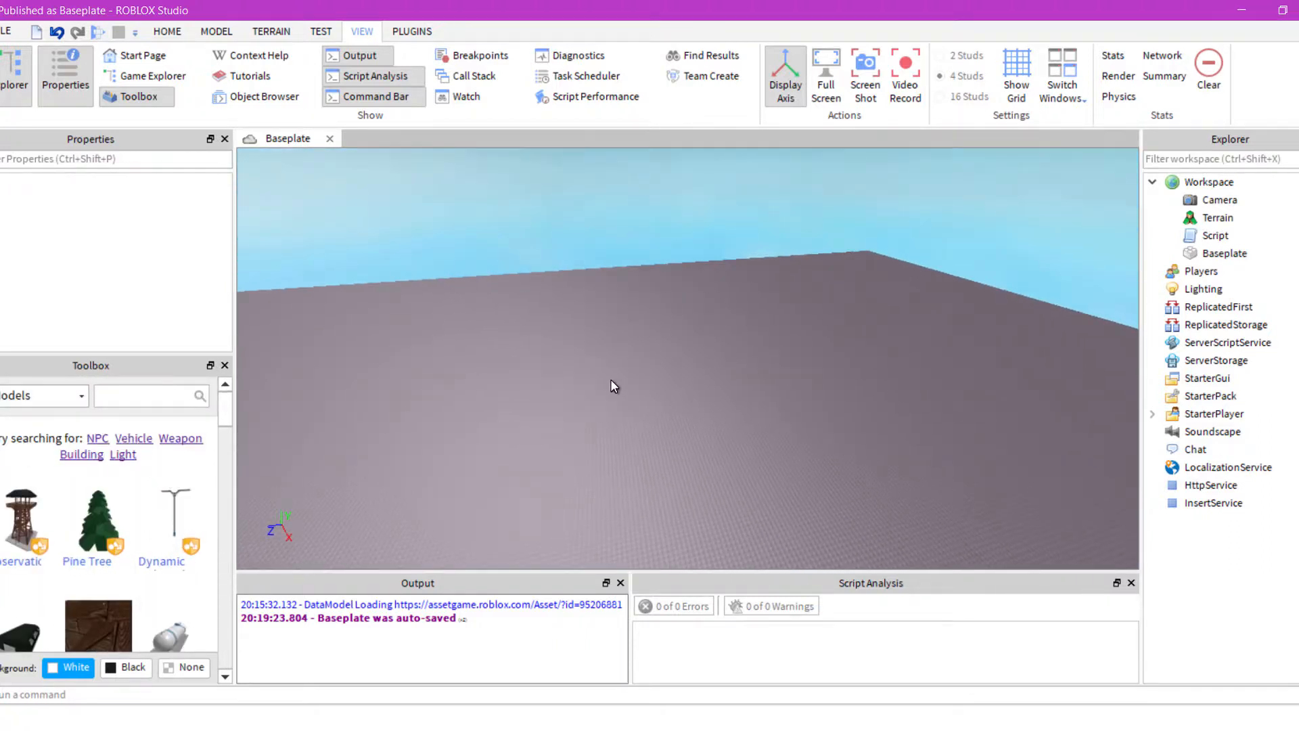
{"action": "scroll", "coordinate": [596, 328], "scroll_direction": "up", "scroll_amount": 10}
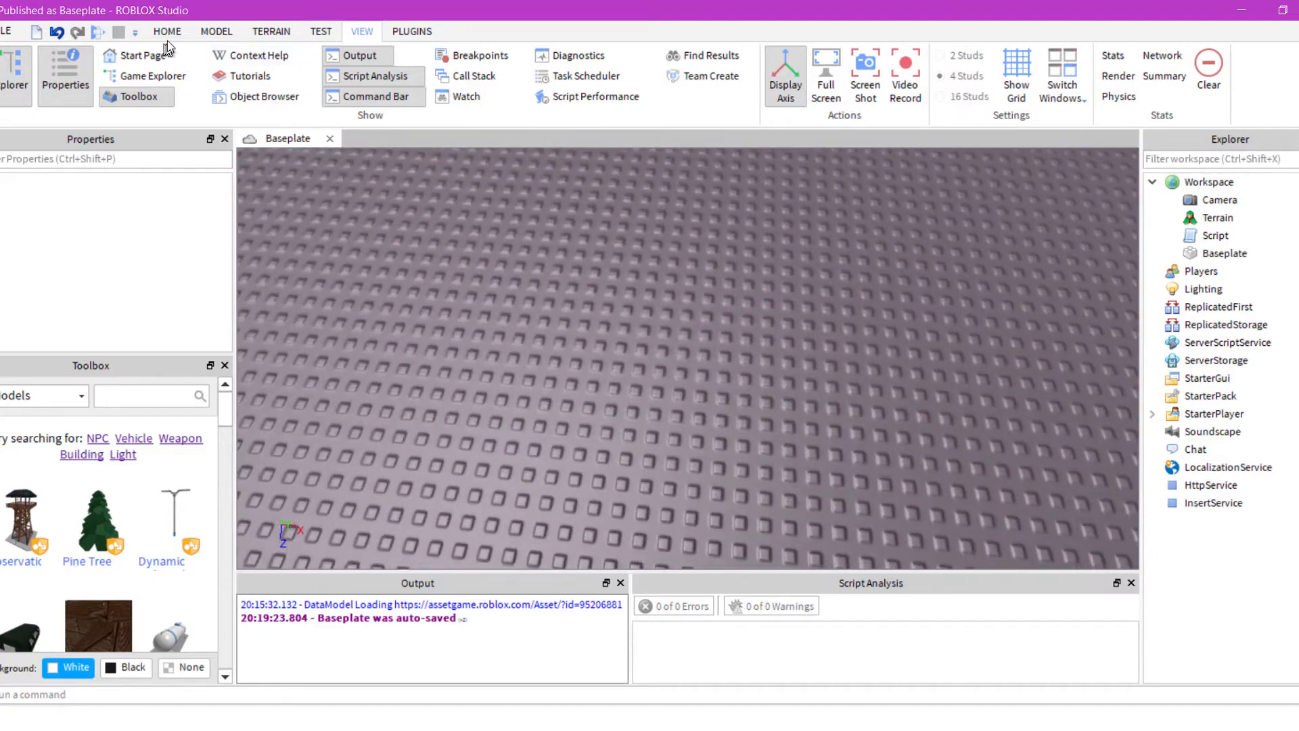
Select the Terrain object, brush a small patch of grass terrain onto the baseplate with the Add tool, and undo it
{"action": "left_click", "coordinate": [168, 31]}
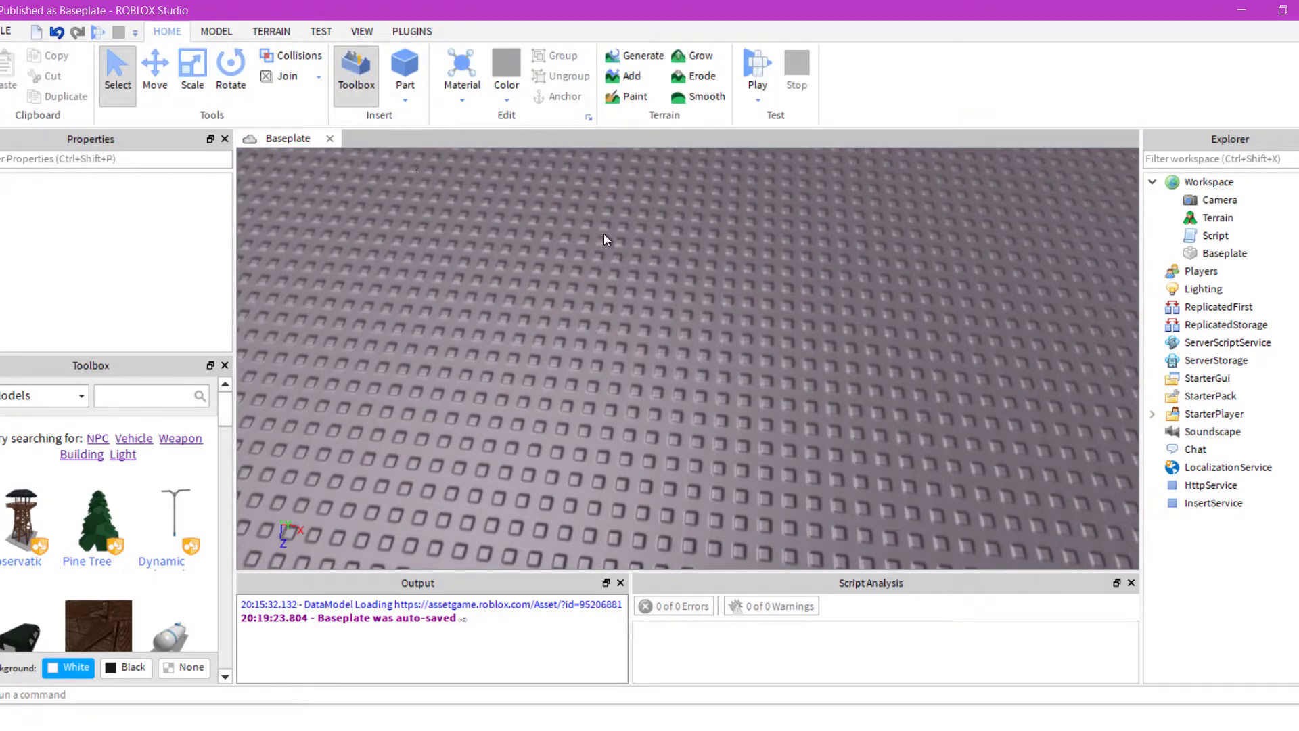
{"action": "right_click_drag", "start_coordinate": [494, 290], "coordinate": [494, 295]}
{"action": "scroll", "coordinate": [494, 296], "scroll_direction": "down", "scroll_amount": 10}
{"action": "left_click", "coordinate": [1191, 218]}
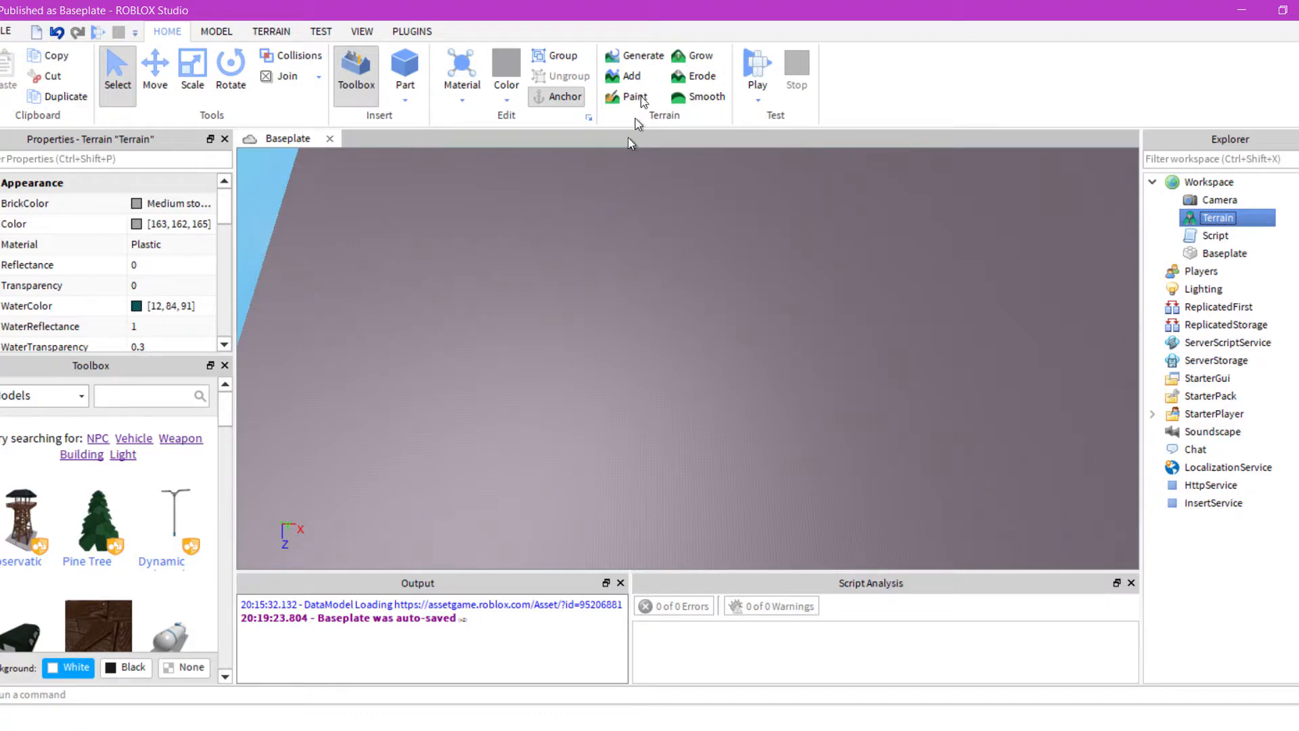
{"action": "right_click_drag", "start_coordinate": [617, 264], "coordinate": [617, 266]}
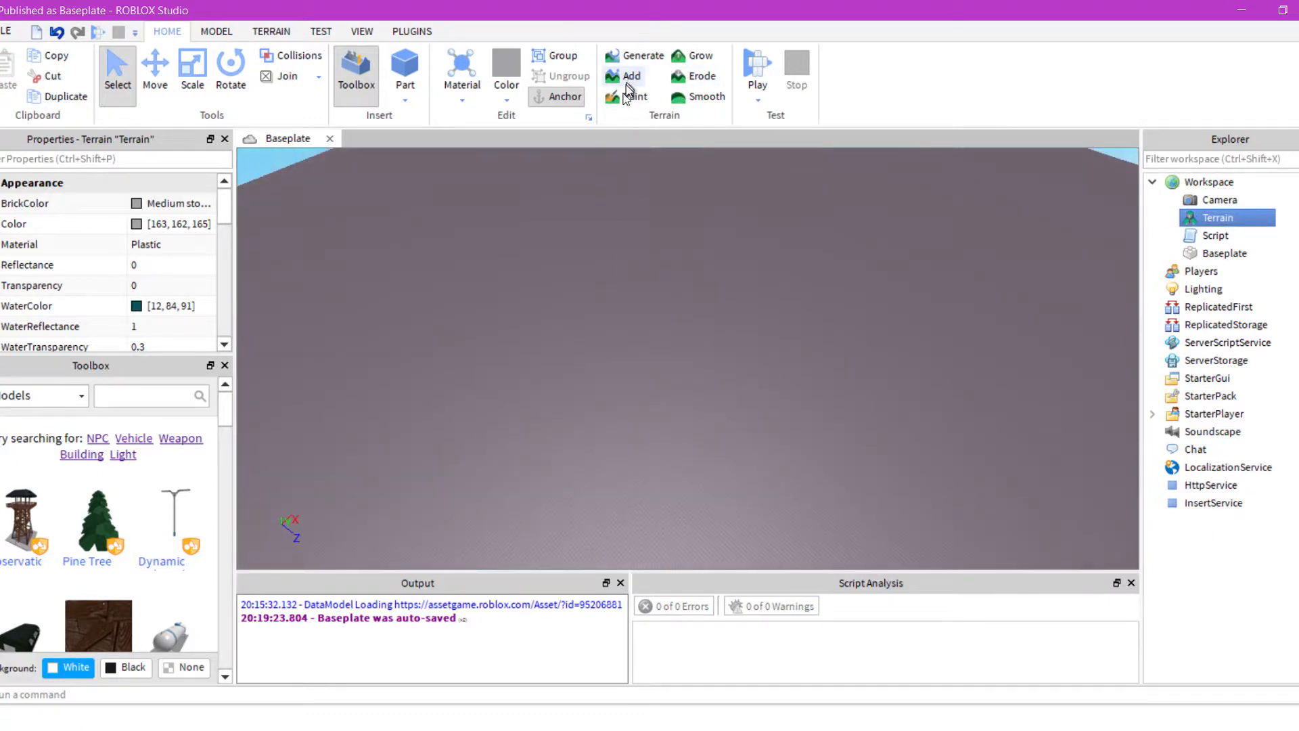
{"action": "left_click", "coordinate": [624, 78]}
{"action": "mouse_move", "coordinate": [664, 352]}
{"action": "left_mouse_down"}
{"action": "mouse_move", "coordinate": [601, 354]}
{"action": "mouse_move", "coordinate": [760, 302]}
{"action": "mouse_move", "coordinate": [706, 388]}
{"action": "mouse_move", "coordinate": [695, 364]}
{"action": "left_mouse_up"}
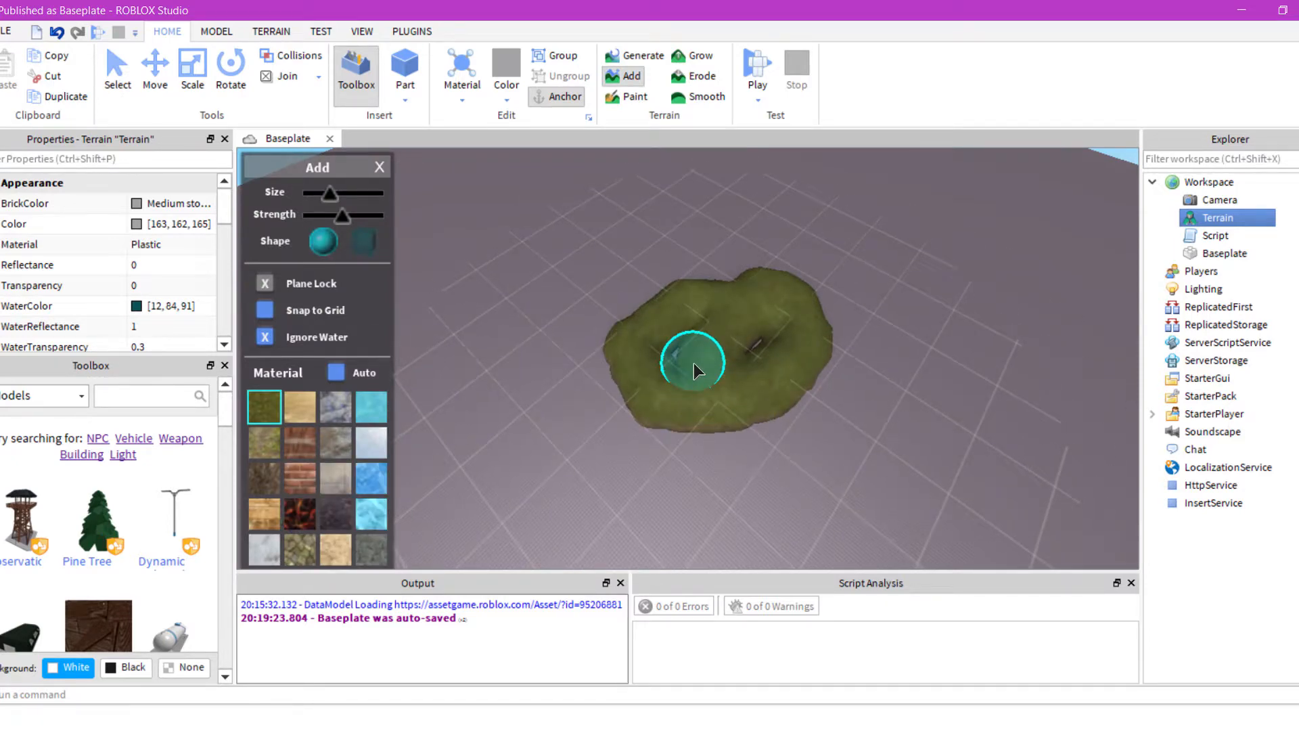
{"action": "key", "text": "ctrl+z"}
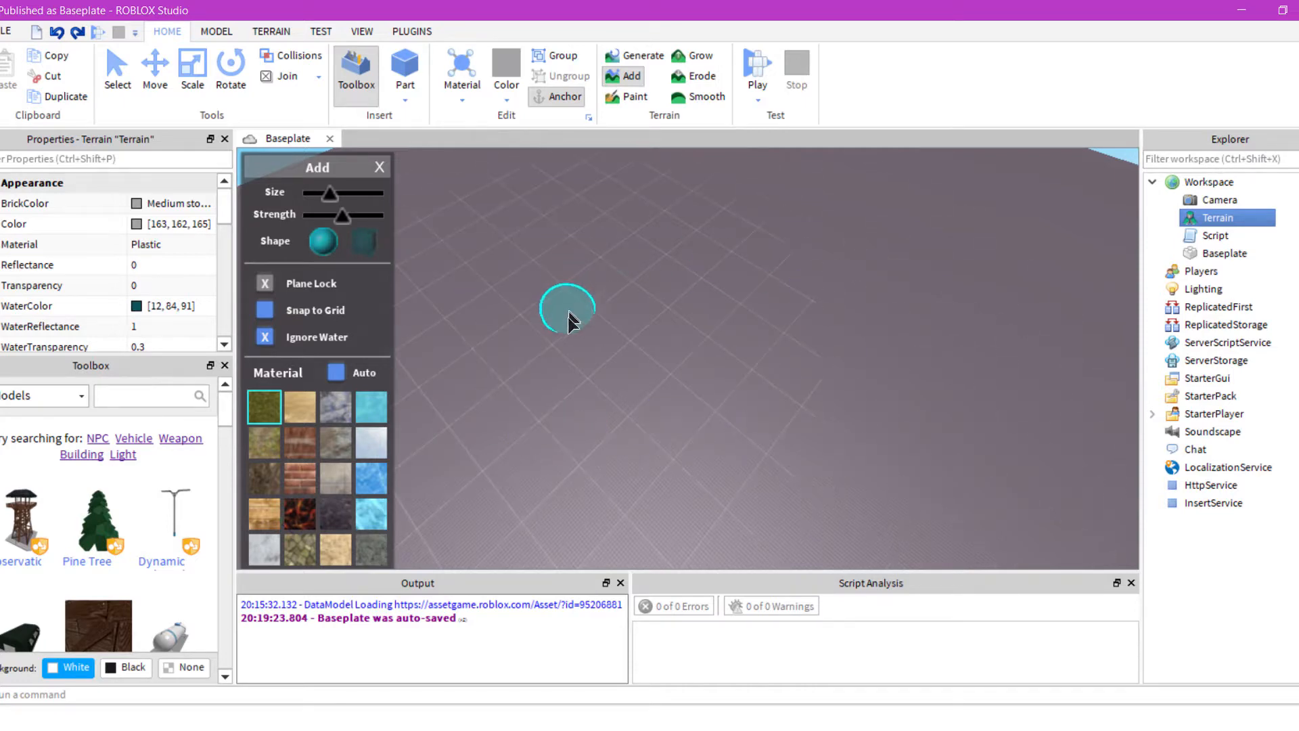
Try the Smooth brush on the empty baseplate, then add a curved ridge of grass terrain near its middle
{"action": "mouse_move", "coordinate": [546, 340]}
{"action": "right_mouse_down"}
{"action": "mouse_move", "coordinate": [664, 281]}
{"action": "mouse_move", "coordinate": [613, 379]}
{"action": "mouse_move", "coordinate": [429, 285]}
{"action": "right_mouse_up"}
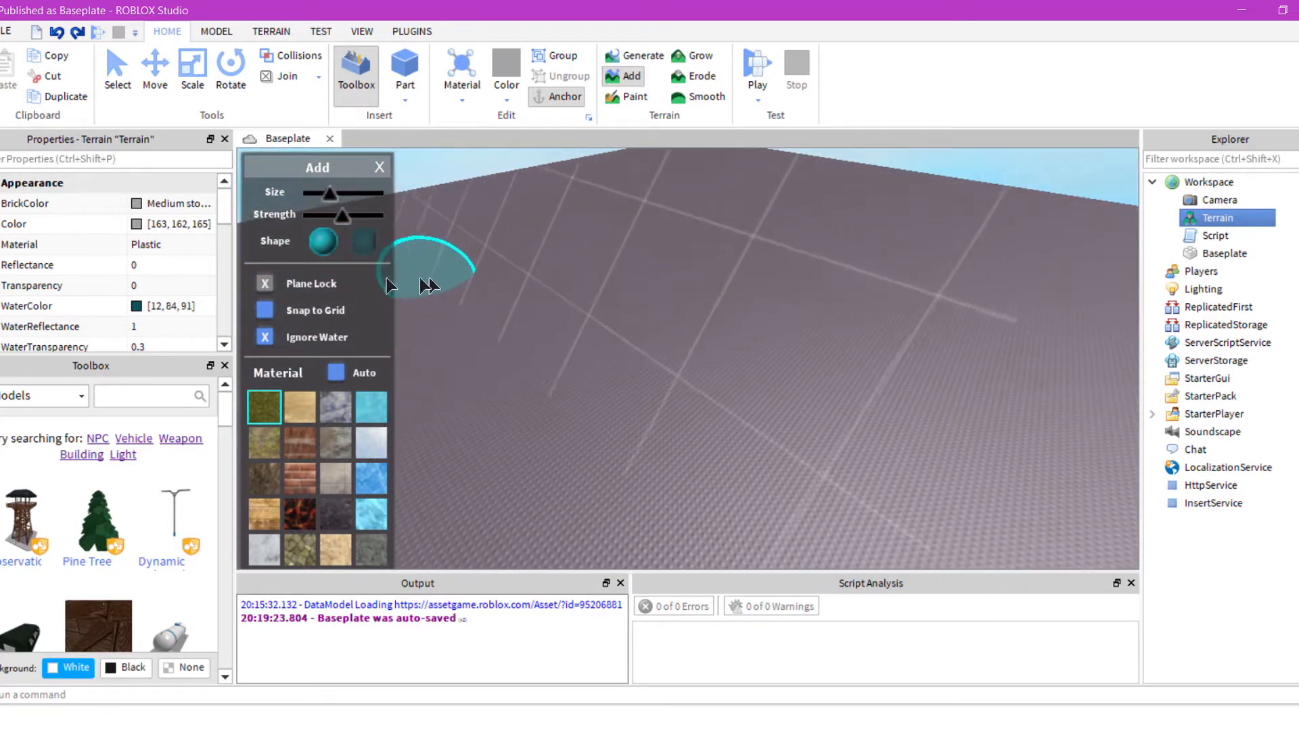
{"action": "left_click", "coordinate": [699, 96]}
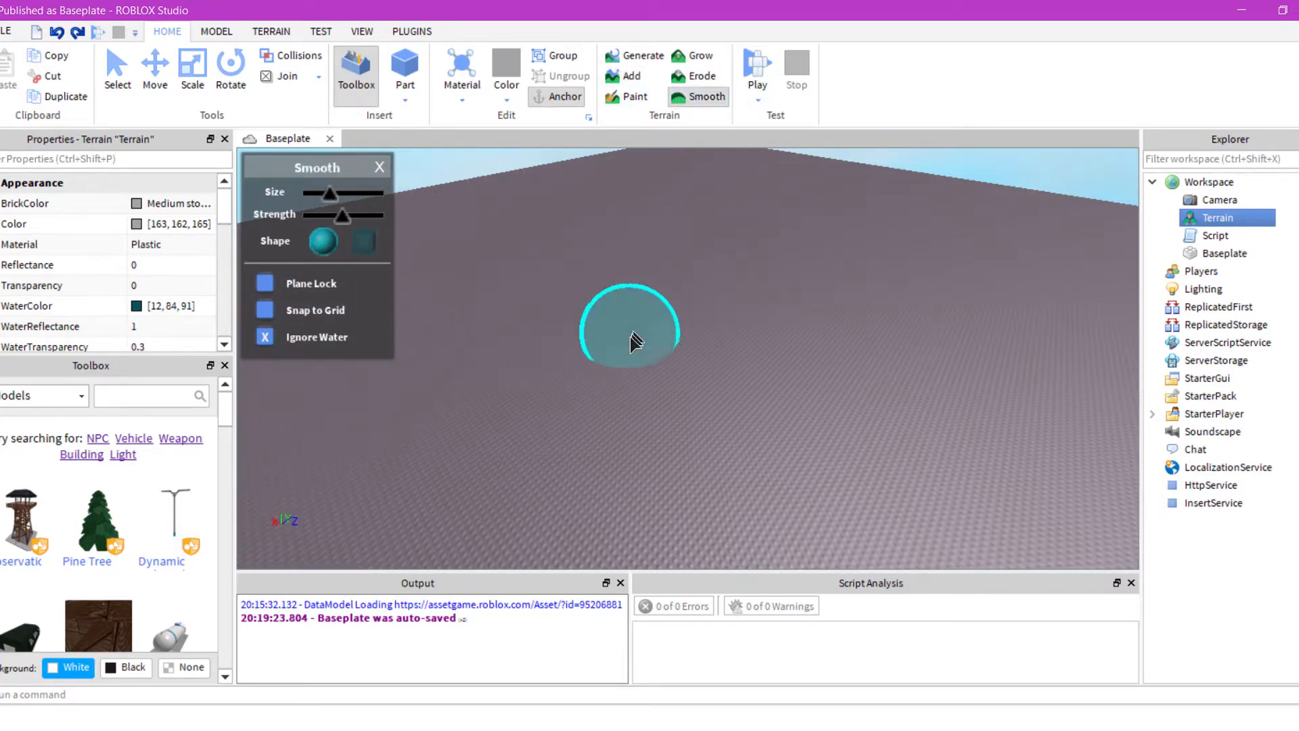
{"action": "left_click", "coordinate": [773, 390]}
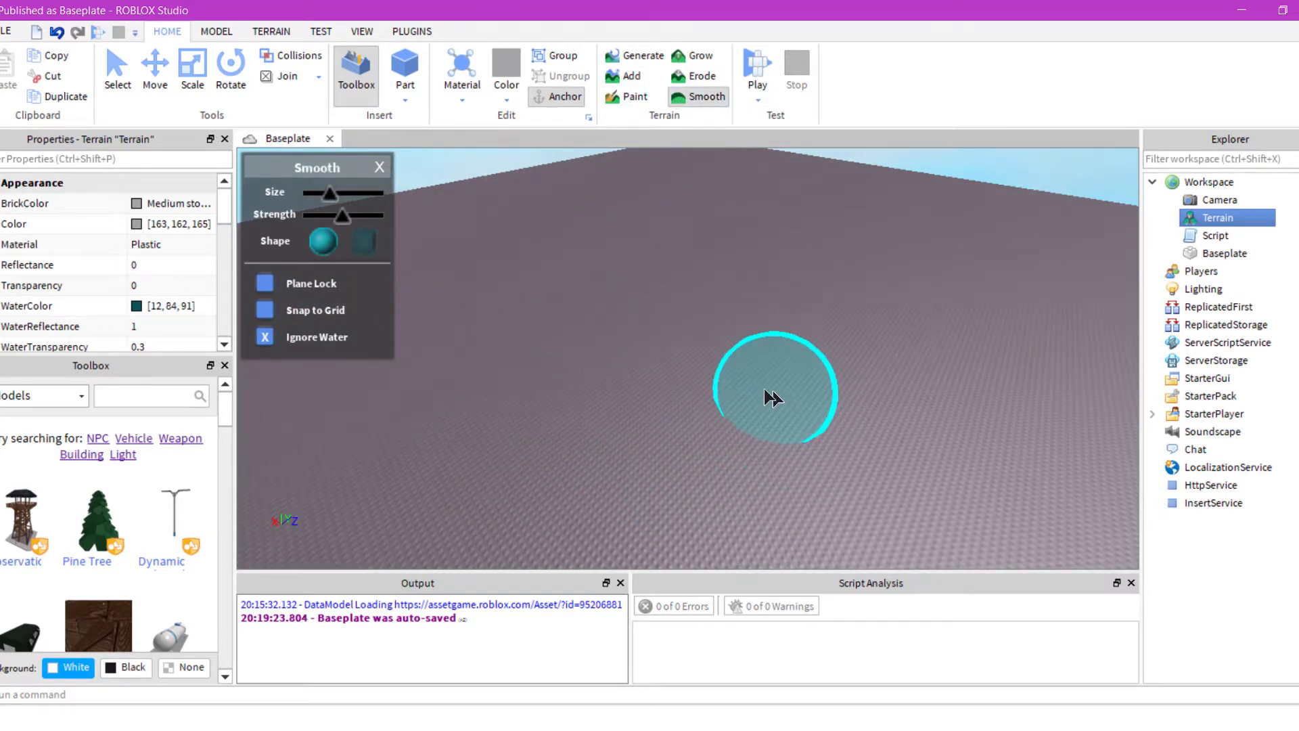
{"action": "left_click", "coordinate": [621, 76]}
{"action": "mouse_move", "coordinate": [562, 291]}
{"action": "left_mouse_down"}
{"action": "mouse_move", "coordinate": [598, 339]}
{"action": "mouse_move", "coordinate": [601, 316]}
{"action": "left_mouse_up"}
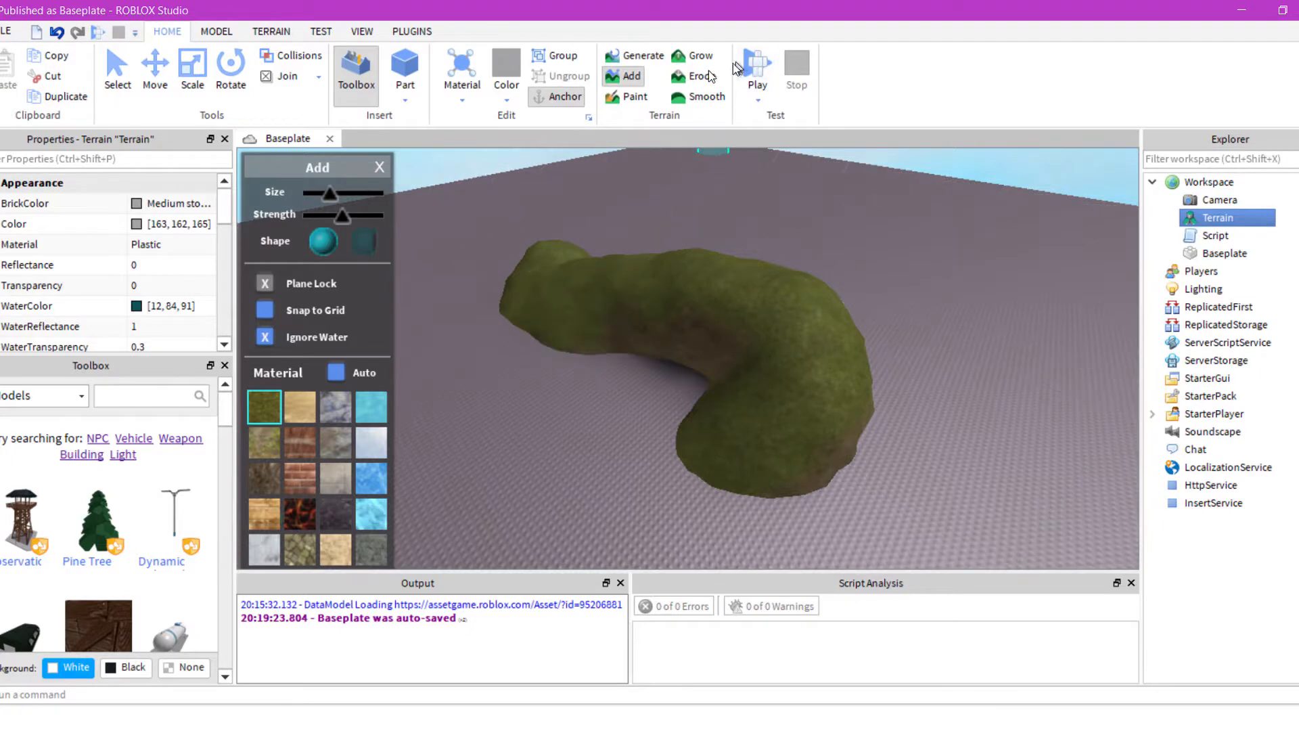
Reshape the grass ridge with the Smooth, Grow and Erode terrain brushes
{"action": "left_click", "coordinate": [699, 97]}
{"action": "mouse_move", "coordinate": [580, 372]}
{"action": "left_mouse_down"}
{"action": "mouse_move", "coordinate": [683, 325]}
{"action": "mouse_move", "coordinate": [660, 390]}
{"action": "mouse_move", "coordinate": [594, 368]}
{"action": "mouse_move", "coordinate": [571, 382]}
{"action": "mouse_move", "coordinate": [521, 315]}
{"action": "left_mouse_up"}
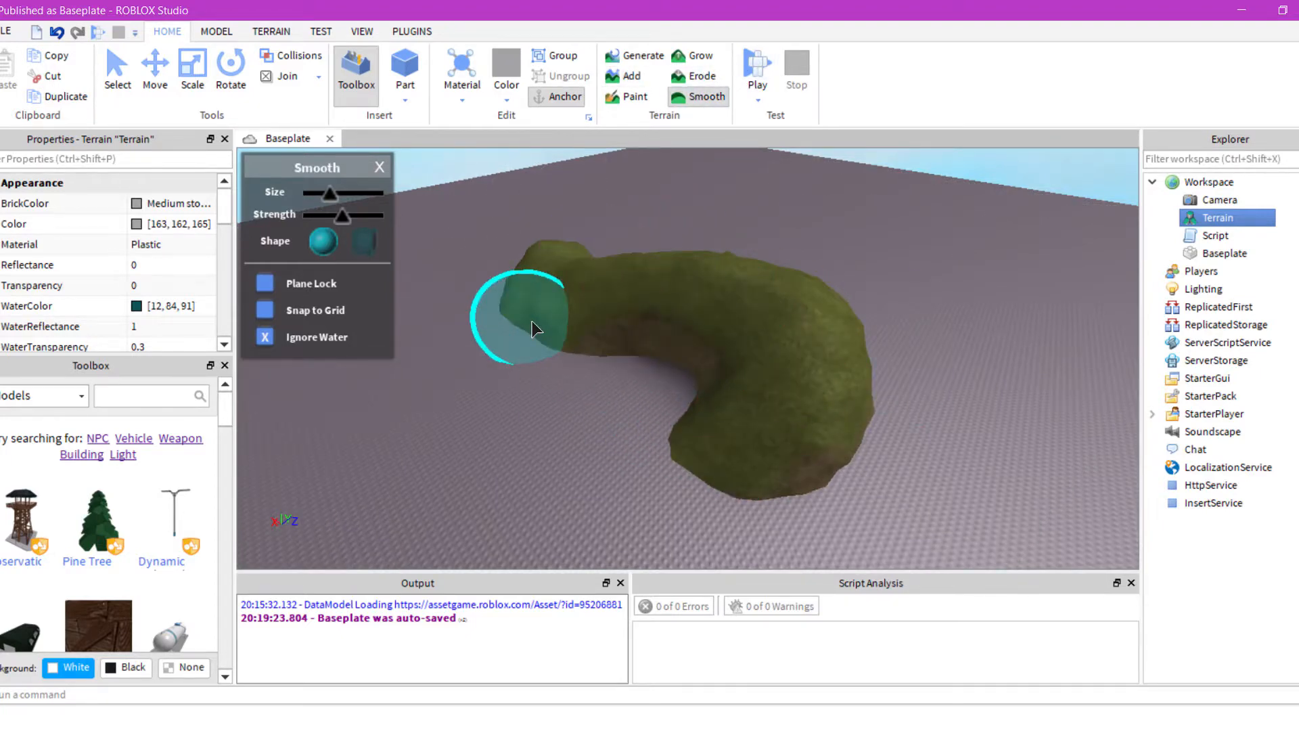
{"action": "left_click", "coordinate": [689, 57]}
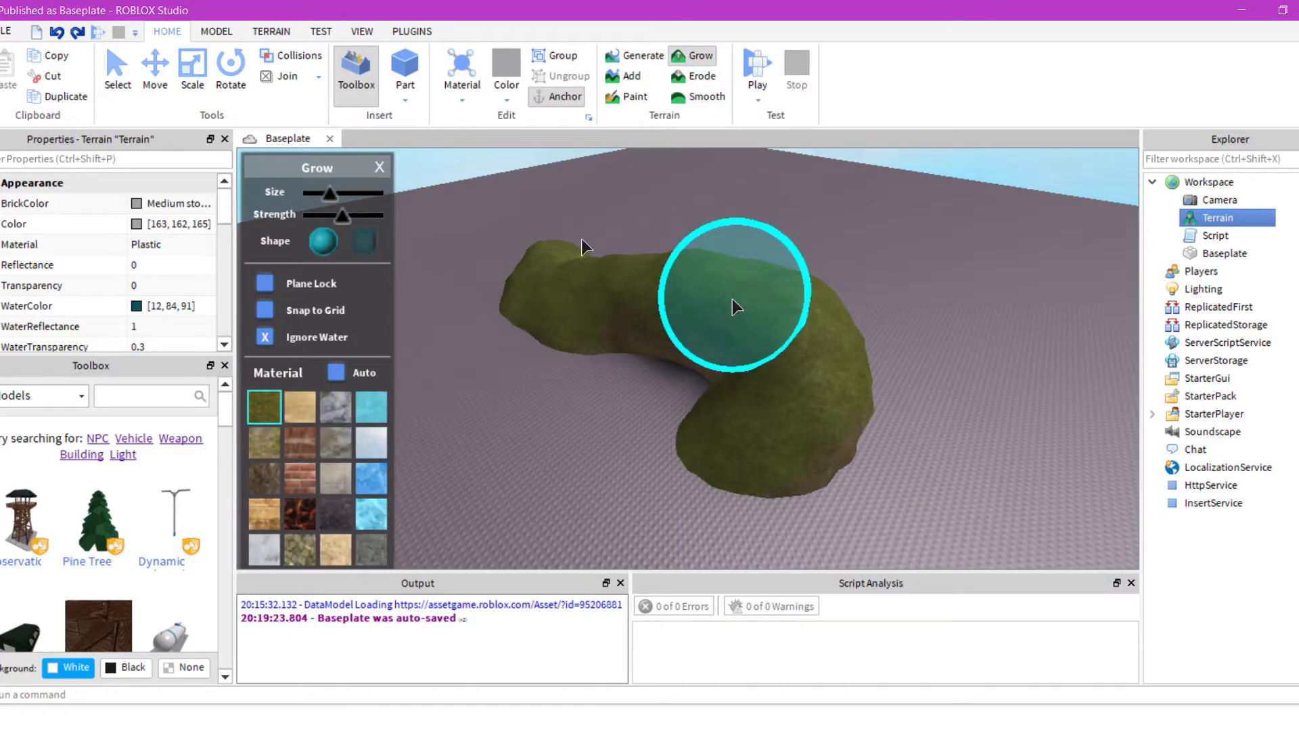
{"action": "left_click_drag", "start_coordinate": [599, 263], "coordinate": [634, 248]}
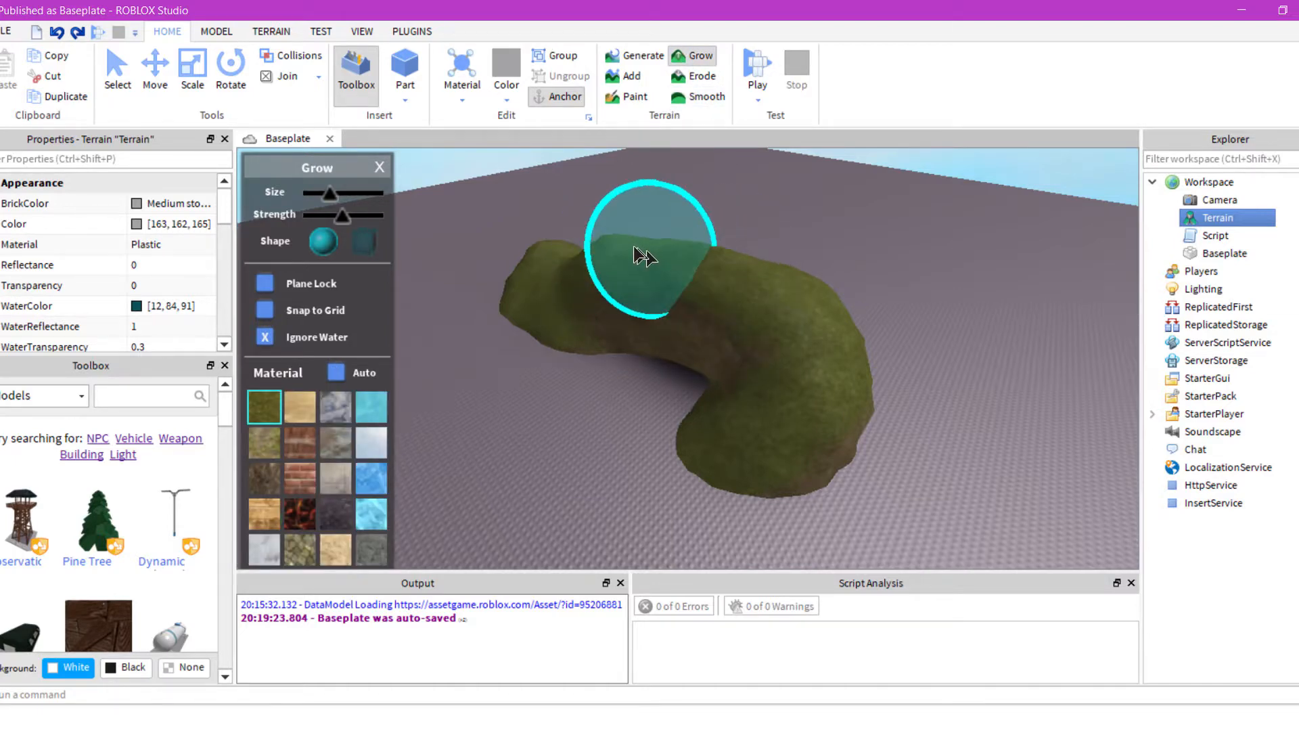
{"action": "left_click", "coordinate": [698, 76]}
{"action": "mouse_move", "coordinate": [715, 299]}
{"action": "left_mouse_down"}
{"action": "mouse_move", "coordinate": [696, 331]}
{"action": "mouse_move", "coordinate": [582, 257]}
{"action": "left_mouse_up"}
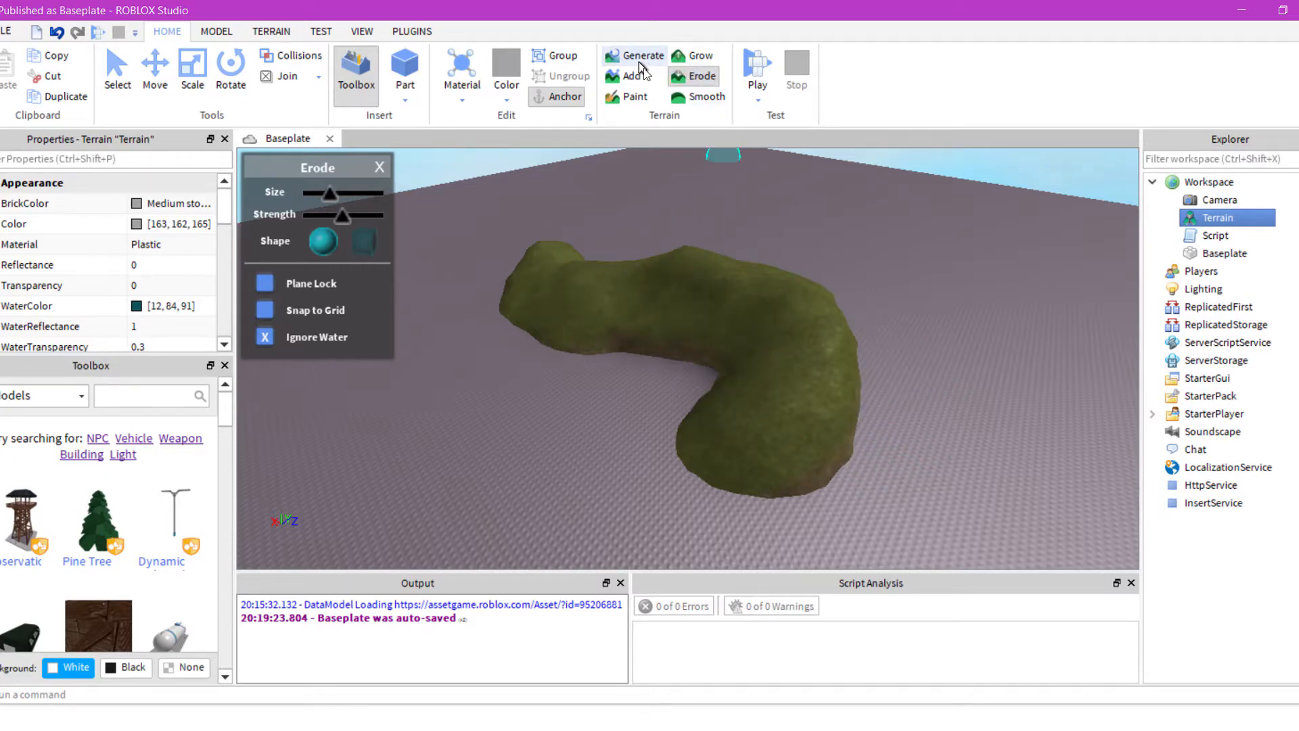
View the terrain Generate and Add settings, then paint the grass ridge with the gray rock material
{"action": "left_click", "coordinate": [635, 56]}
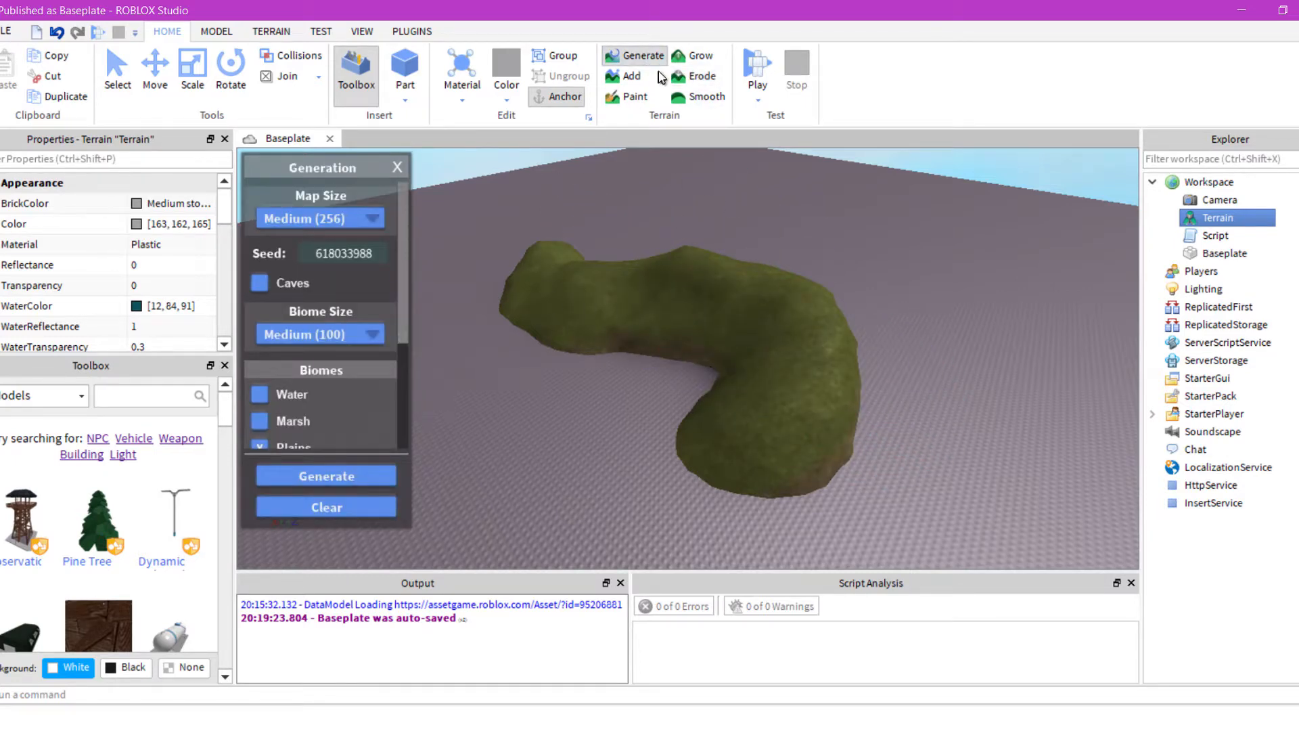
{"action": "left_click", "coordinate": [626, 78]}
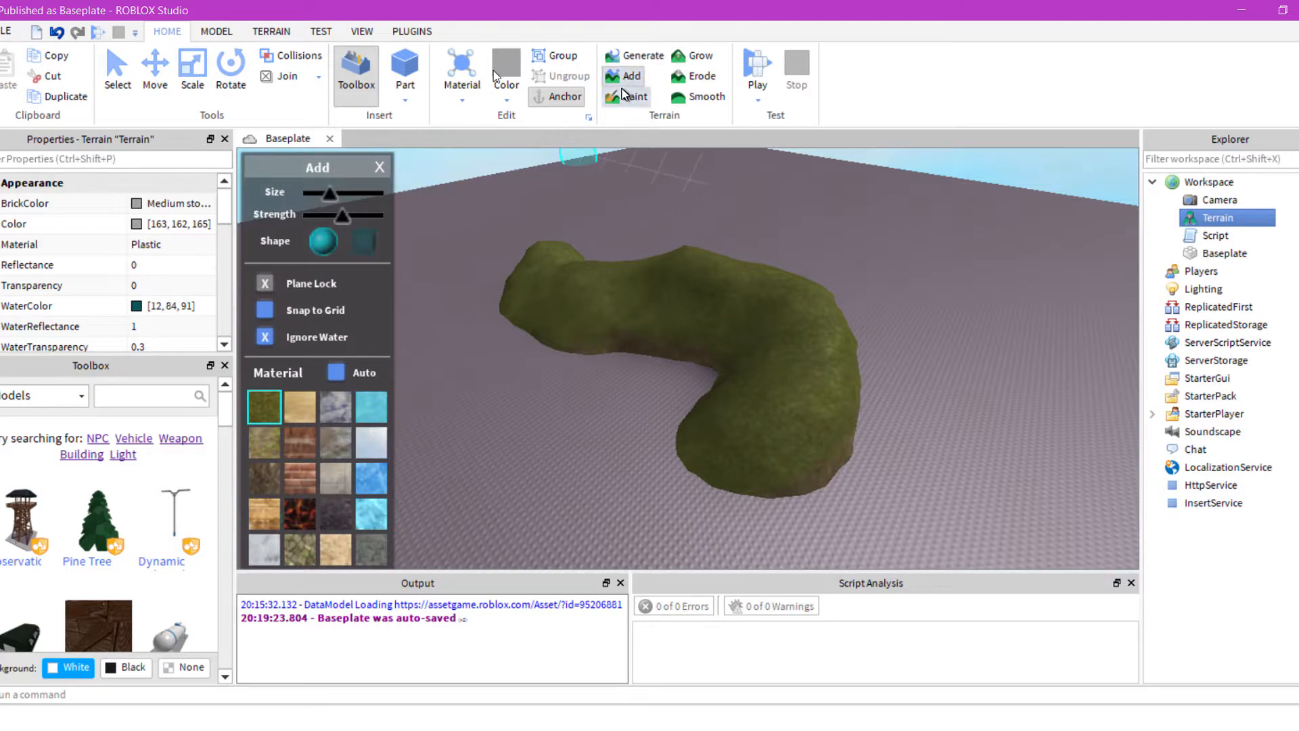
{"action": "left_click", "coordinate": [626, 97]}
{"action": "left_click", "coordinate": [335, 406]}
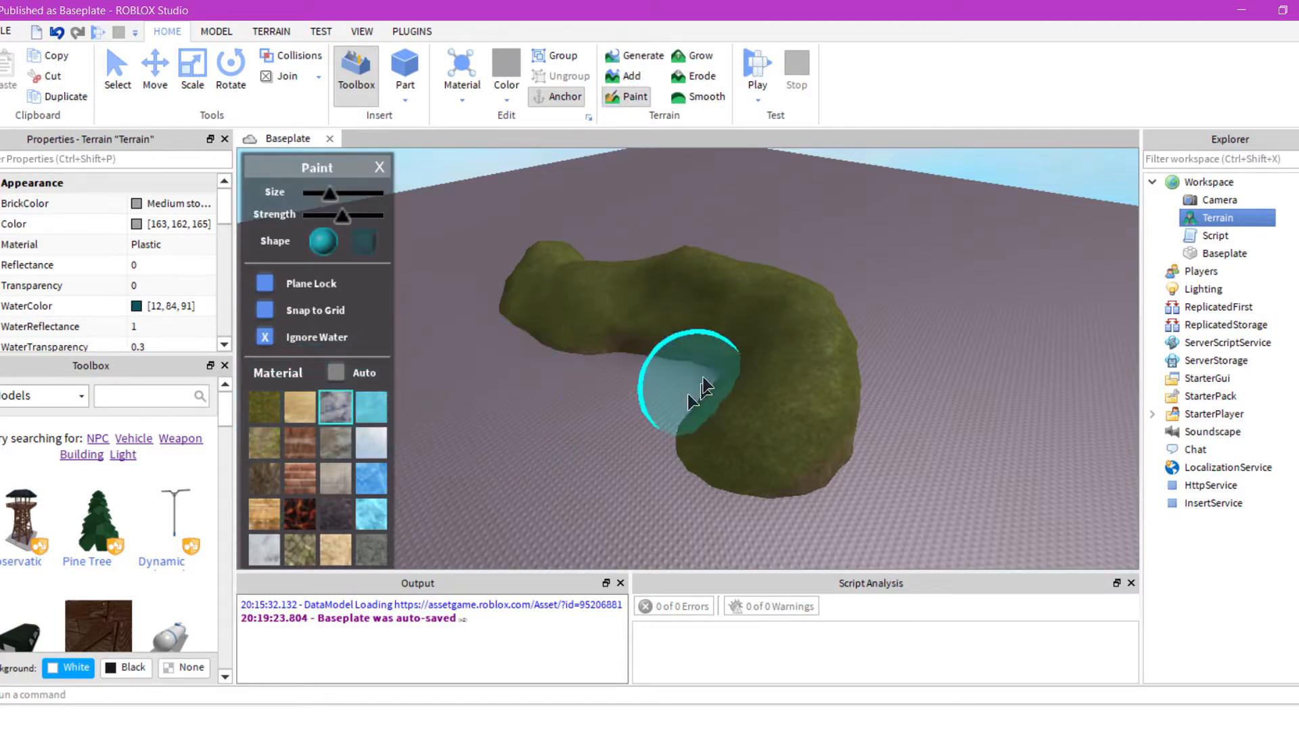
{"action": "mouse_move", "coordinate": [704, 385]}
{"action": "left_mouse_down"}
{"action": "mouse_move", "coordinate": [656, 282]}
{"action": "mouse_move", "coordinate": [766, 293]}
{"action": "mouse_move", "coordinate": [644, 237]}
{"action": "mouse_move", "coordinate": [1086, 279]}
{"action": "left_mouse_up"}
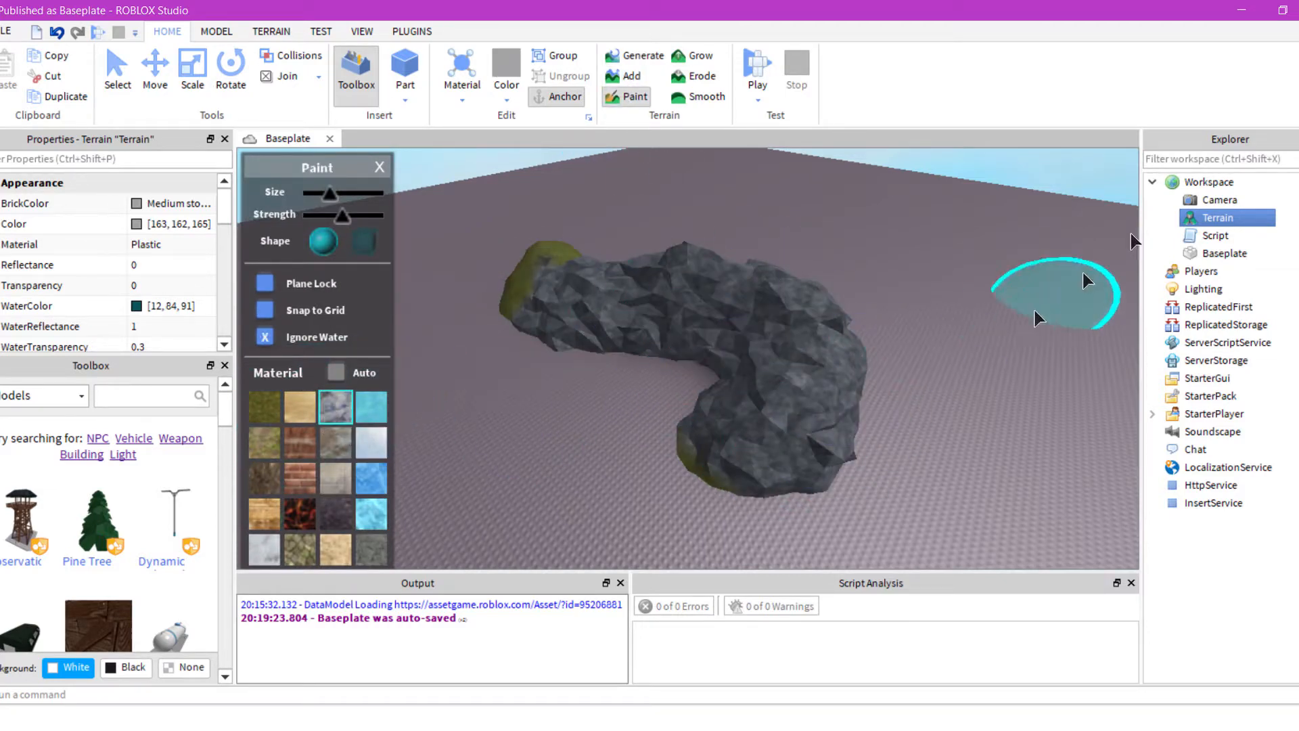
Undo the rock painting and all ridge edits until the baseplate is empty, and return to the Select tool
{"action": "key", "text": "ctrl+z"}
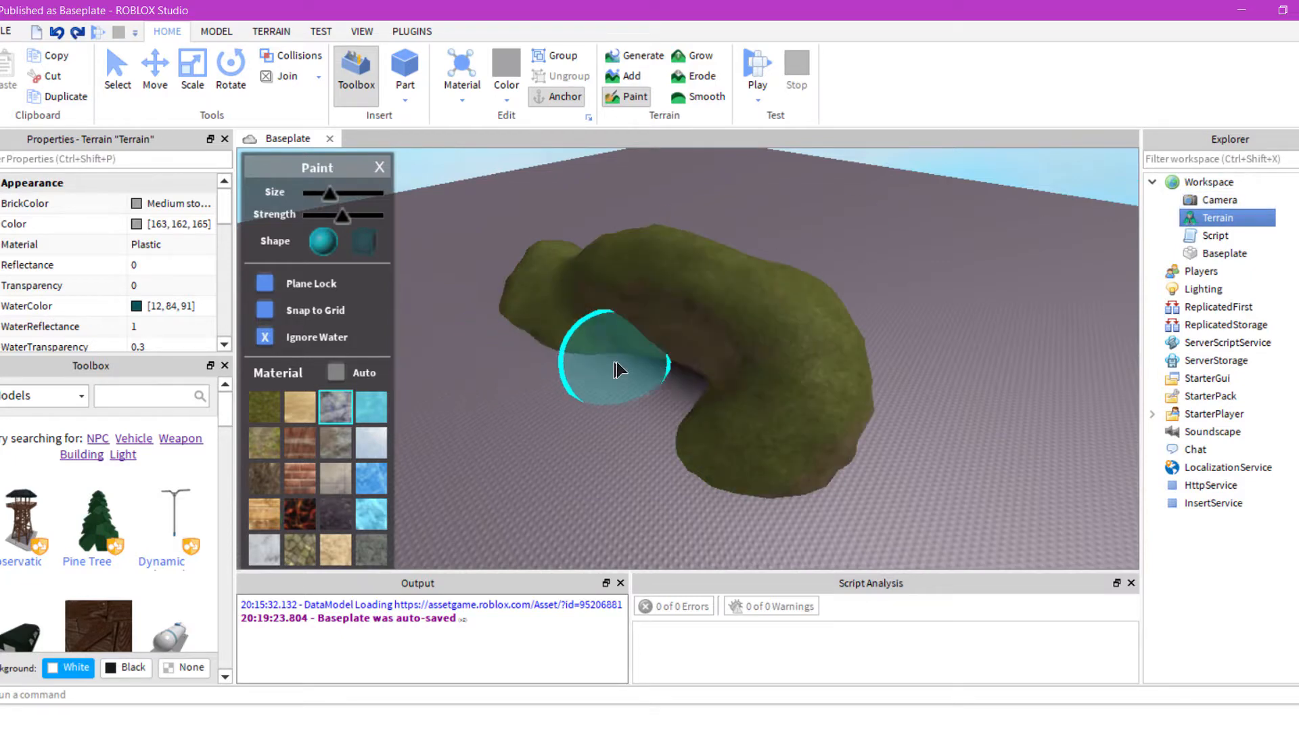
{"action": "key", "text": "ctrl+z"}
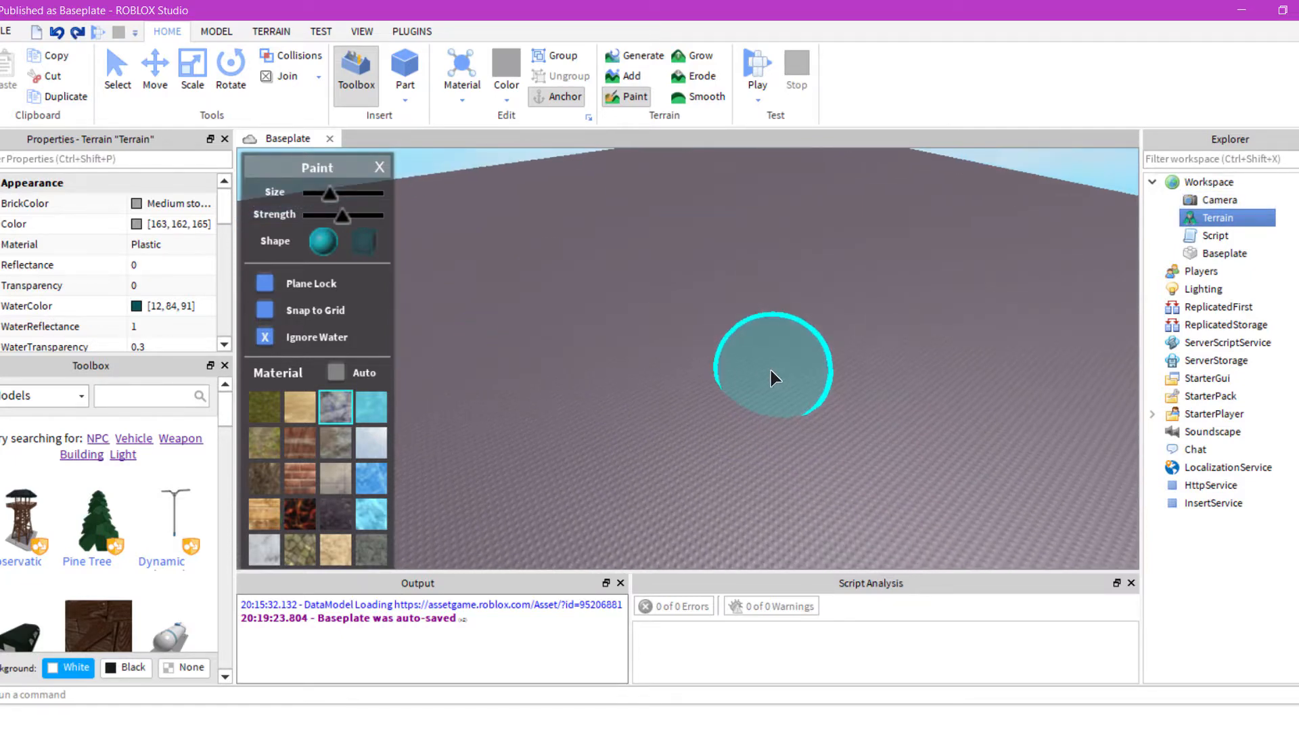
{"action": "right_click_drag", "start_coordinate": [770, 371], "coordinate": [756, 352]}
{"action": "left_click", "coordinate": [117, 73]}
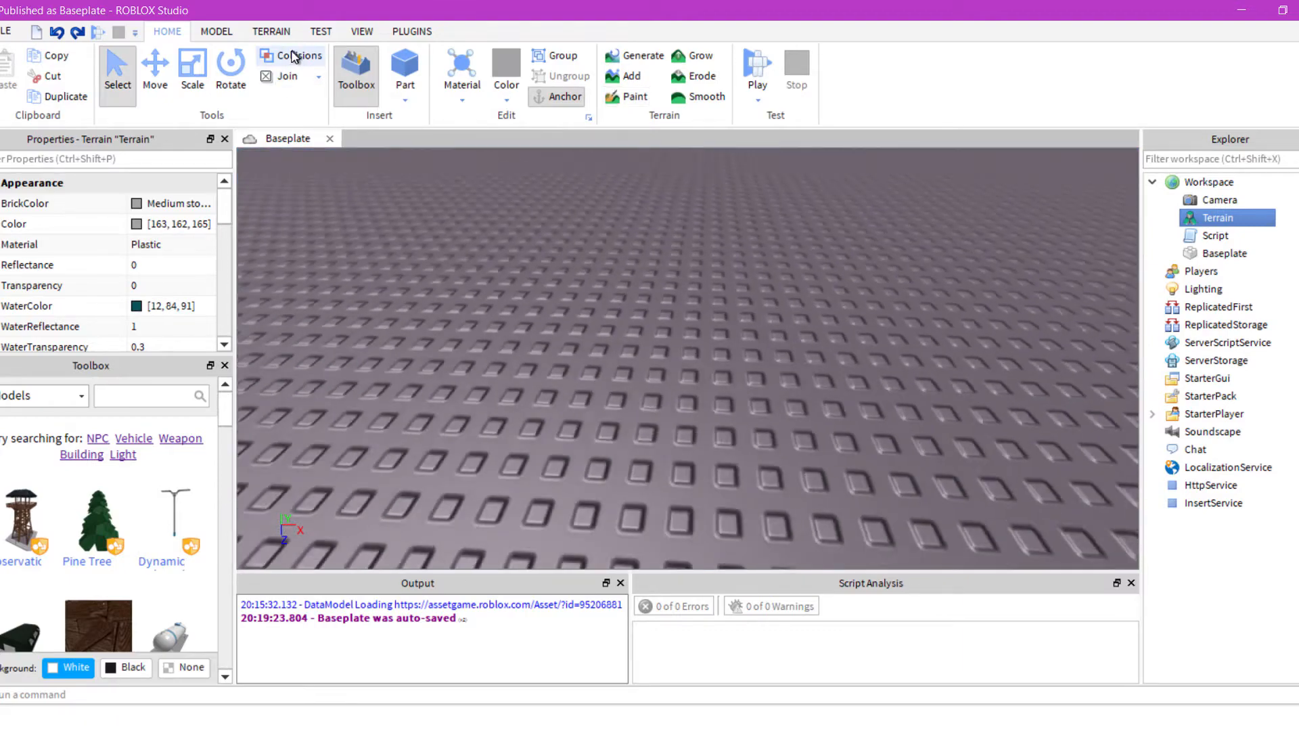
Insert a block part on the baseplate and view the other available part shapes
{"action": "scroll", "coordinate": [485, 354], "scroll_direction": "down", "scroll_amount": 5}
{"action": "right_click_drag", "start_coordinate": [485, 355], "coordinate": [485, 353]}
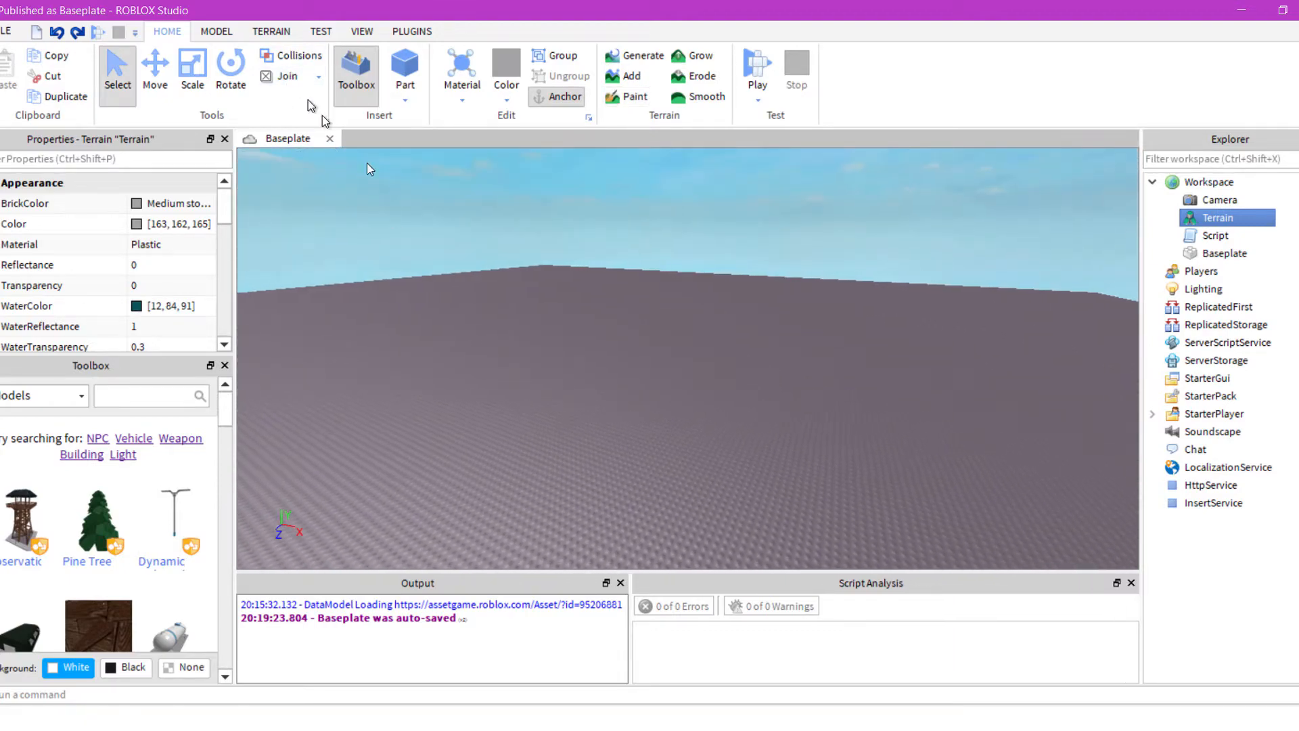
{"action": "right_click_drag", "start_coordinate": [367, 168], "coordinate": [494, 261]}
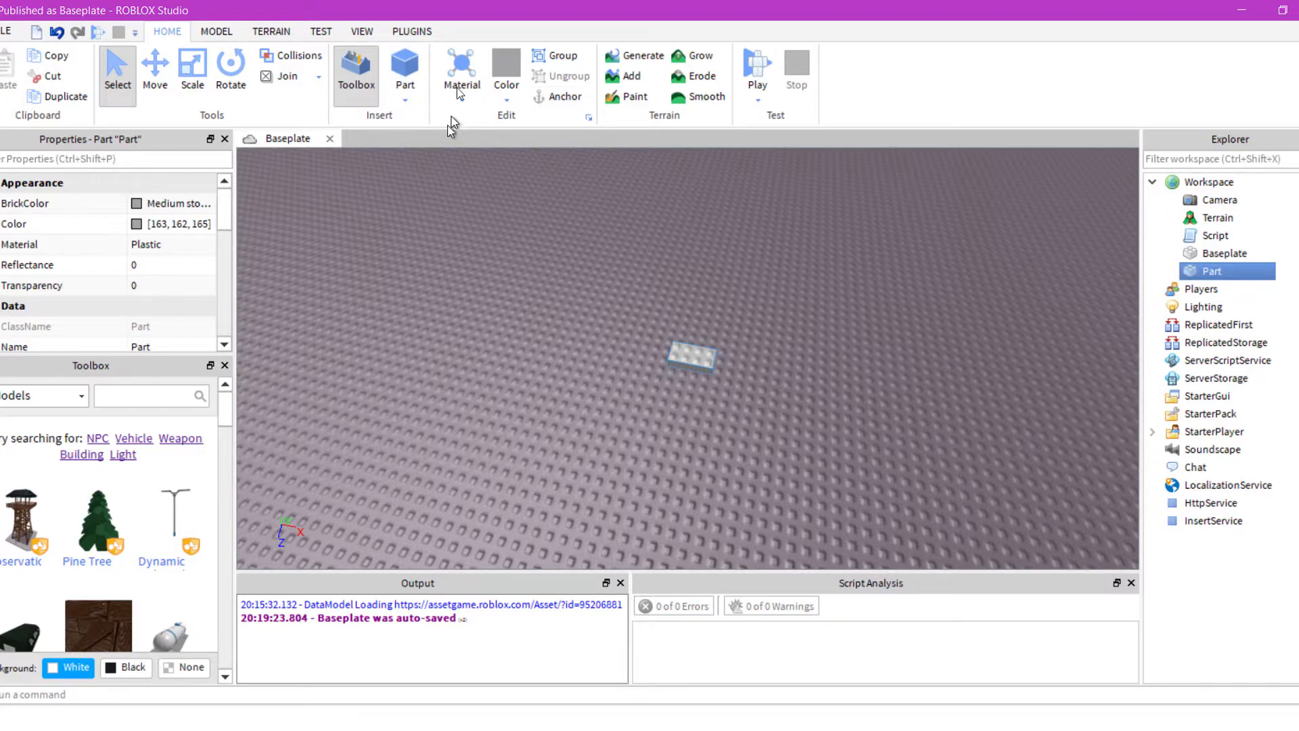
{"action": "left_click", "coordinate": [405, 94]}
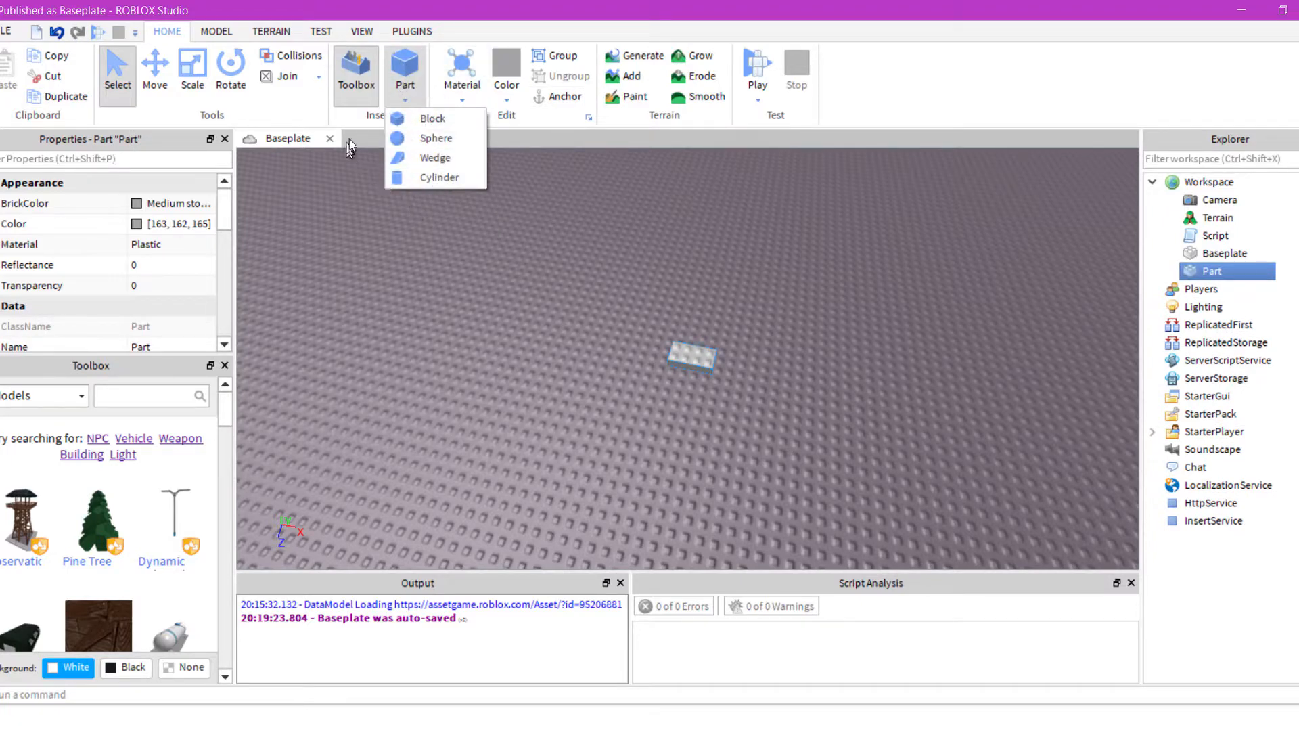
{"action": "scroll", "coordinate": [743, 406], "scroll_direction": "up", "scroll_amount": 5}
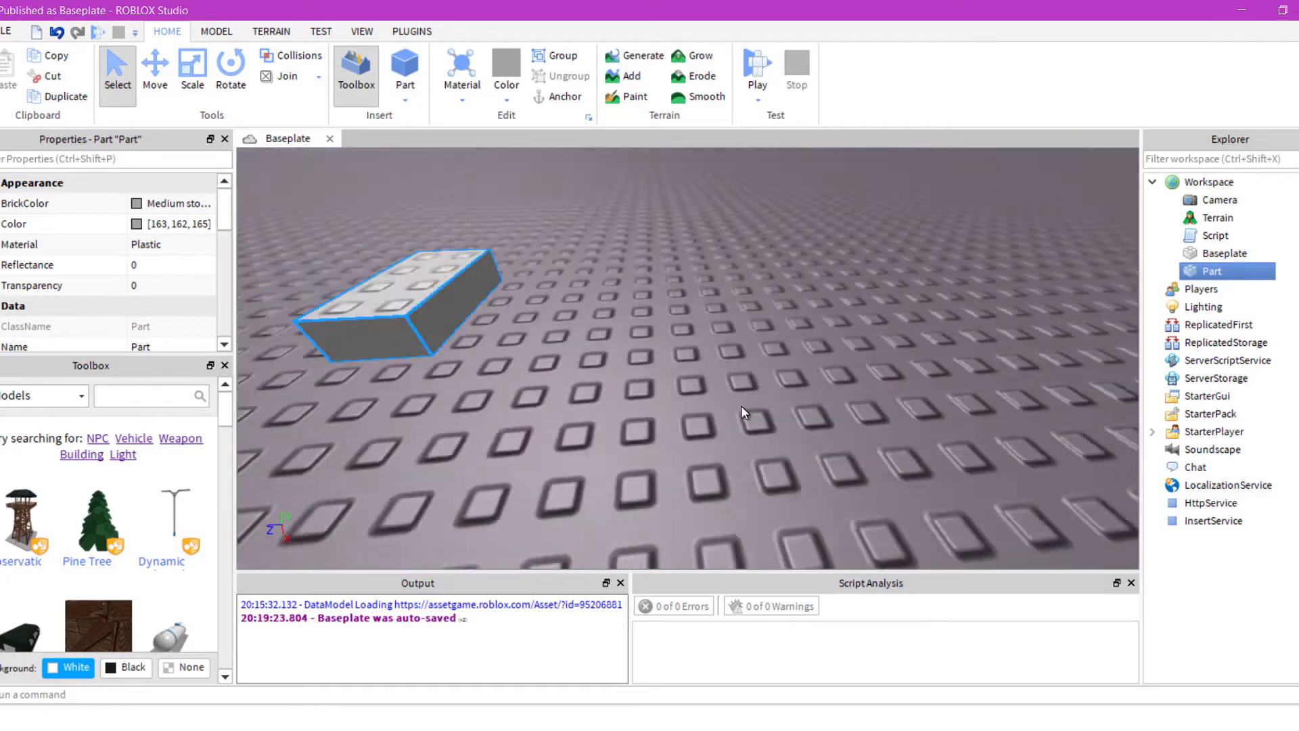
{"action": "scroll", "coordinate": [742, 406], "scroll_direction": "down", "scroll_amount": 10}
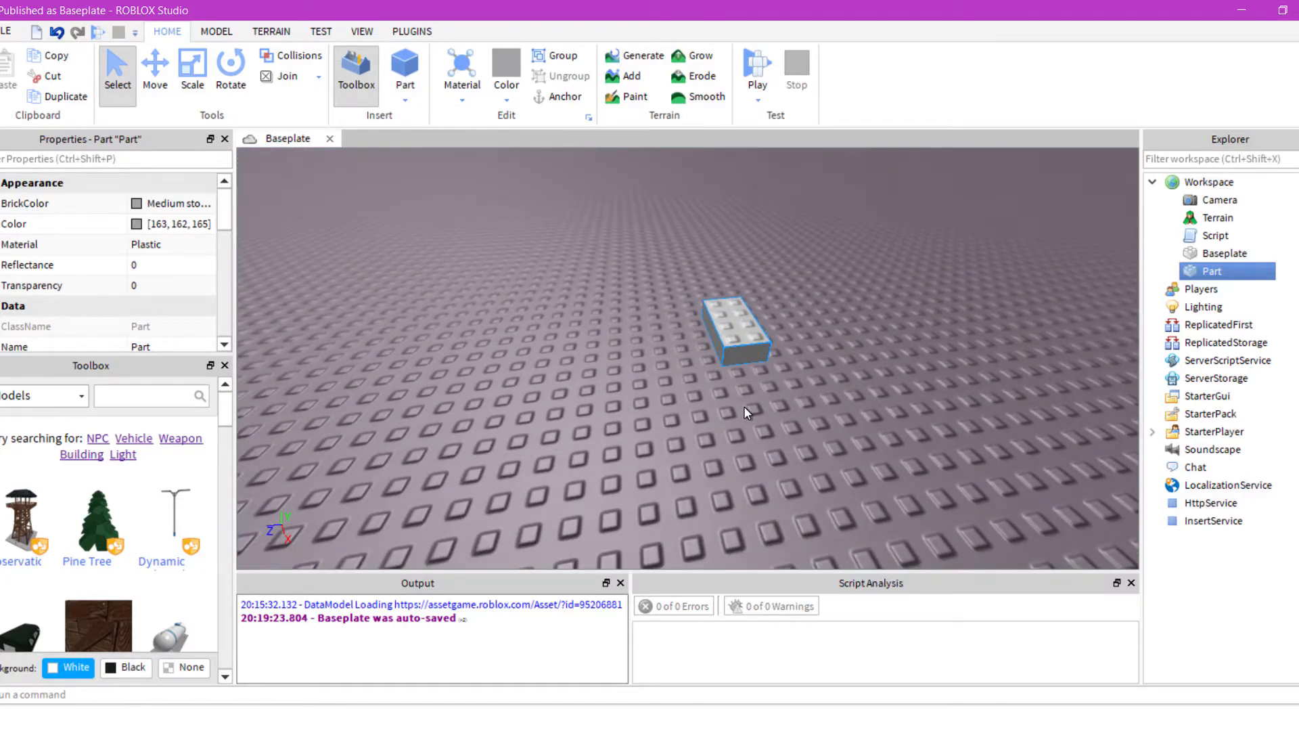
Duplicate the block part, activate the Move tool for the copy and turn on Collisions
{"action": "key", "text": "ctrl+d"}
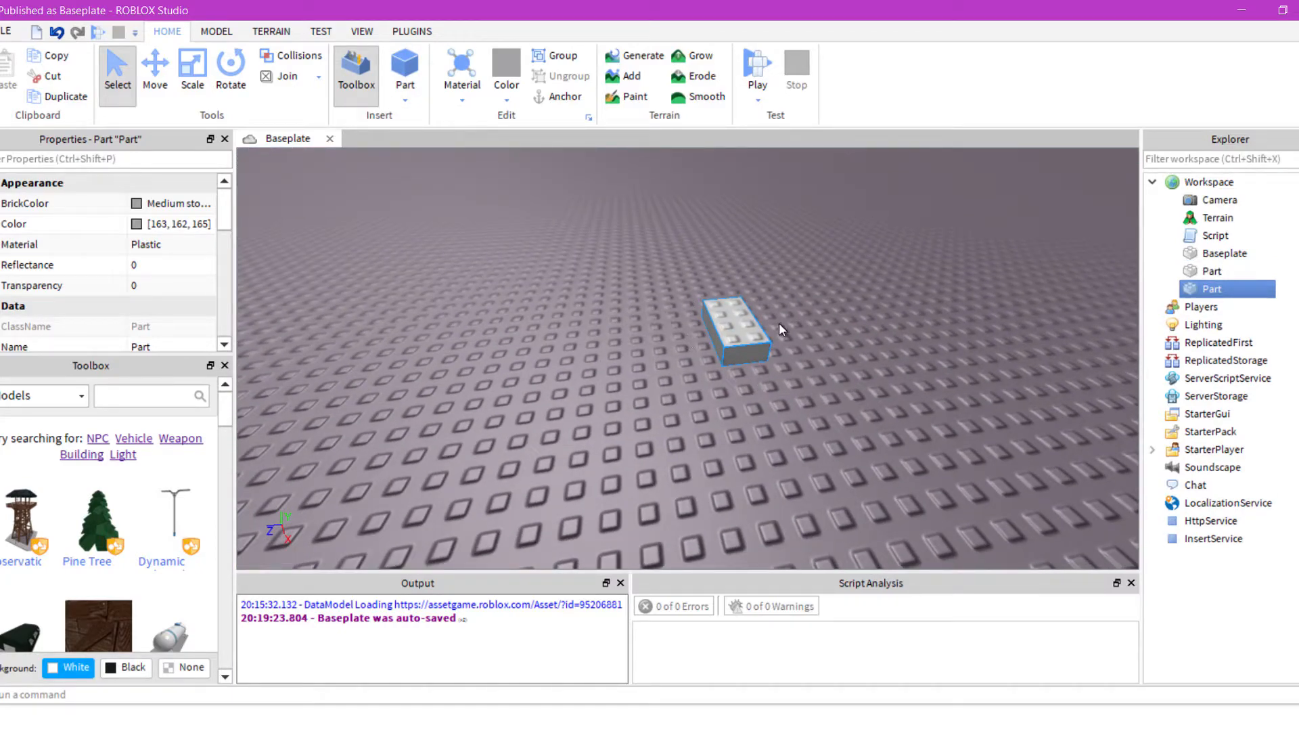
{"action": "left_click", "coordinate": [155, 74]}
{"action": "scroll", "coordinate": [563, 310], "scroll_direction": "up", "scroll_amount": 8}
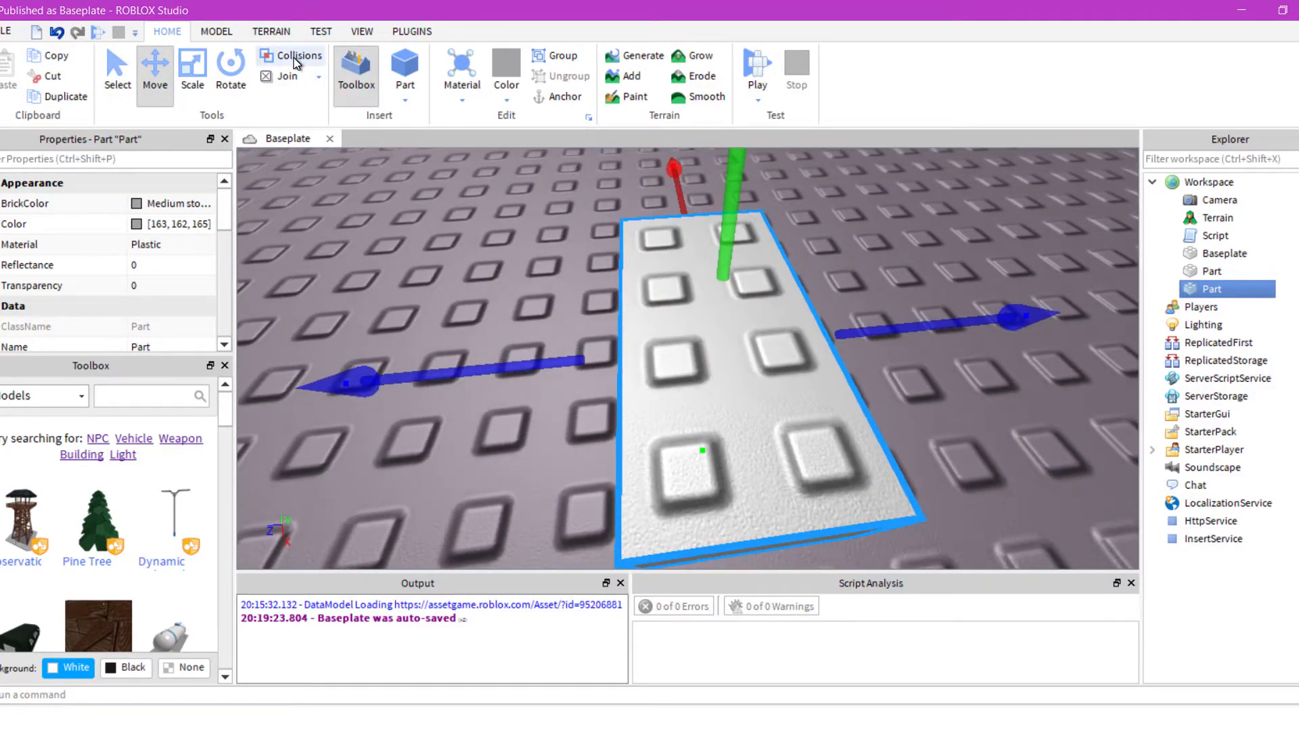
{"action": "left_click", "coordinate": [297, 57]}
Try moving the copied block along its red X axis, then undo the move
{"action": "right_click_drag", "start_coordinate": [601, 348], "coordinate": [707, 371]}
{"action": "scroll", "coordinate": [654, 343], "scroll_direction": "down", "scroll_amount": 5}
{"action": "left_click_drag", "start_coordinate": [717, 377], "coordinate": [901, 379]}
{"action": "key", "text": "ctrl+z"}
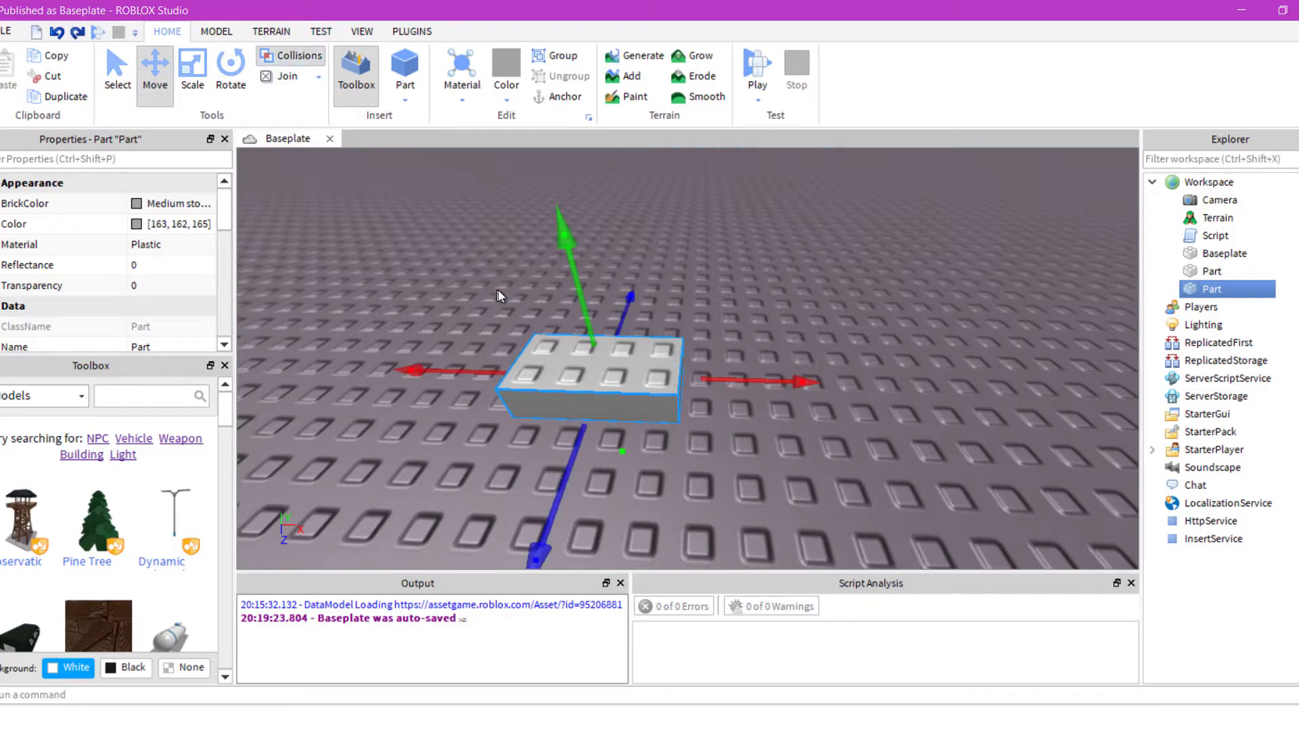
Duplicate the block once more and undo the extra copy
{"action": "key", "text": "ctrl+d"}
{"action": "scroll", "coordinate": [733, 328], "scroll_direction": "up", "scroll_amount": 2}
{"action": "right_click_drag", "start_coordinate": [751, 340], "coordinate": [749, 247]}
{"action": "key", "text": "ctrl+z"}
Test moving the copied block beside the original along the blue and red axes, then delete both blocks
{"action": "left_click", "coordinate": [754, 325]}
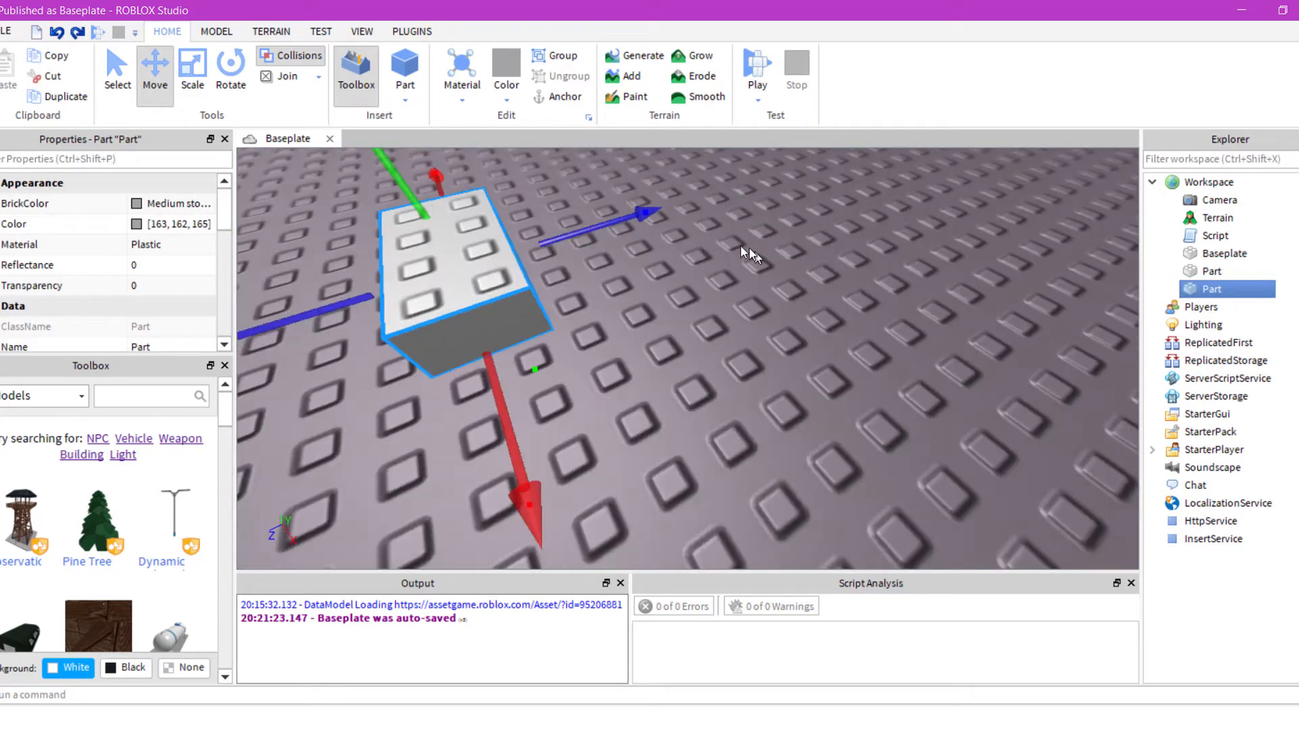
{"action": "mouse_move", "coordinate": [595, 229]}
{"action": "left_mouse_down"}
{"action": "mouse_move", "coordinate": [709, 205]}
{"action": "mouse_move", "coordinate": [498, 277]}
{"action": "mouse_move", "coordinate": [630, 242]}
{"action": "mouse_move", "coordinate": [620, 255]}
{"action": "mouse_move", "coordinate": [651, 232]}
{"action": "mouse_move", "coordinate": [601, 242]}
{"action": "left_mouse_up"}
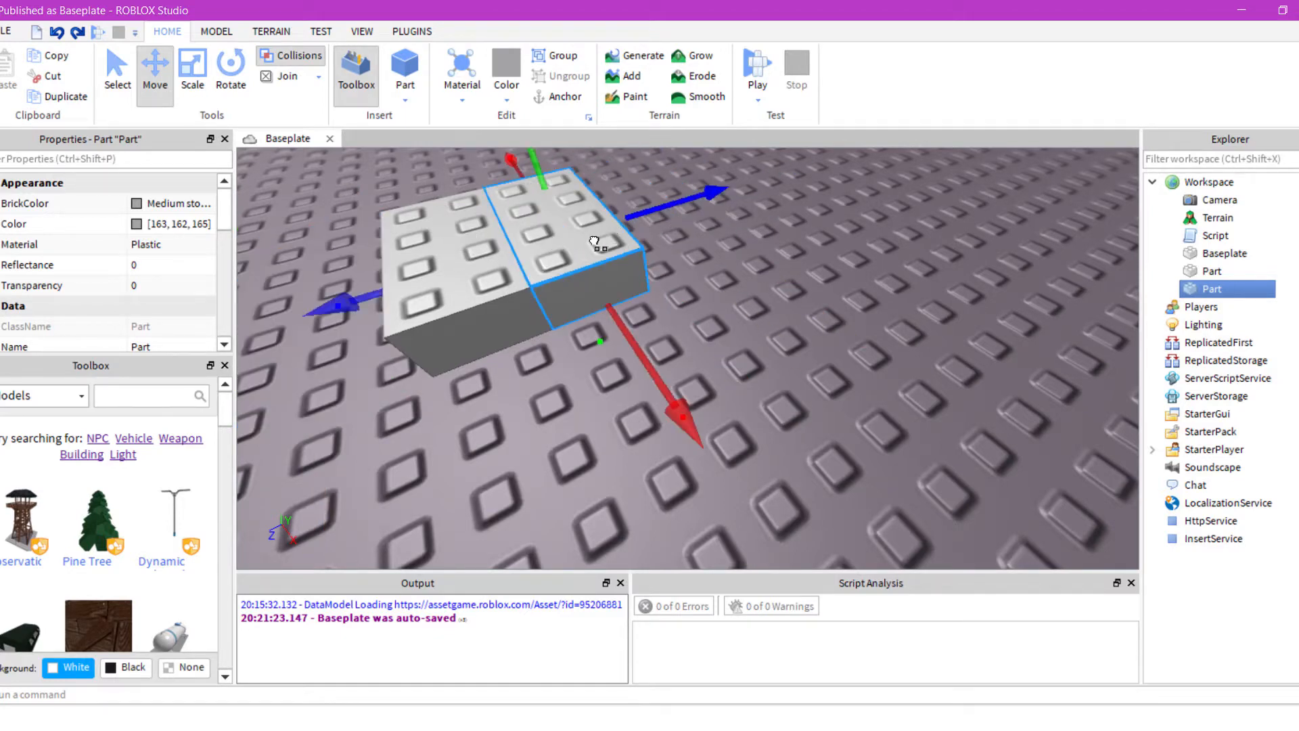
{"action": "left_click_drag", "start_coordinate": [666, 370], "coordinate": [614, 359]}
{"action": "left_click_drag", "start_coordinate": [676, 197], "coordinate": [582, 201]}
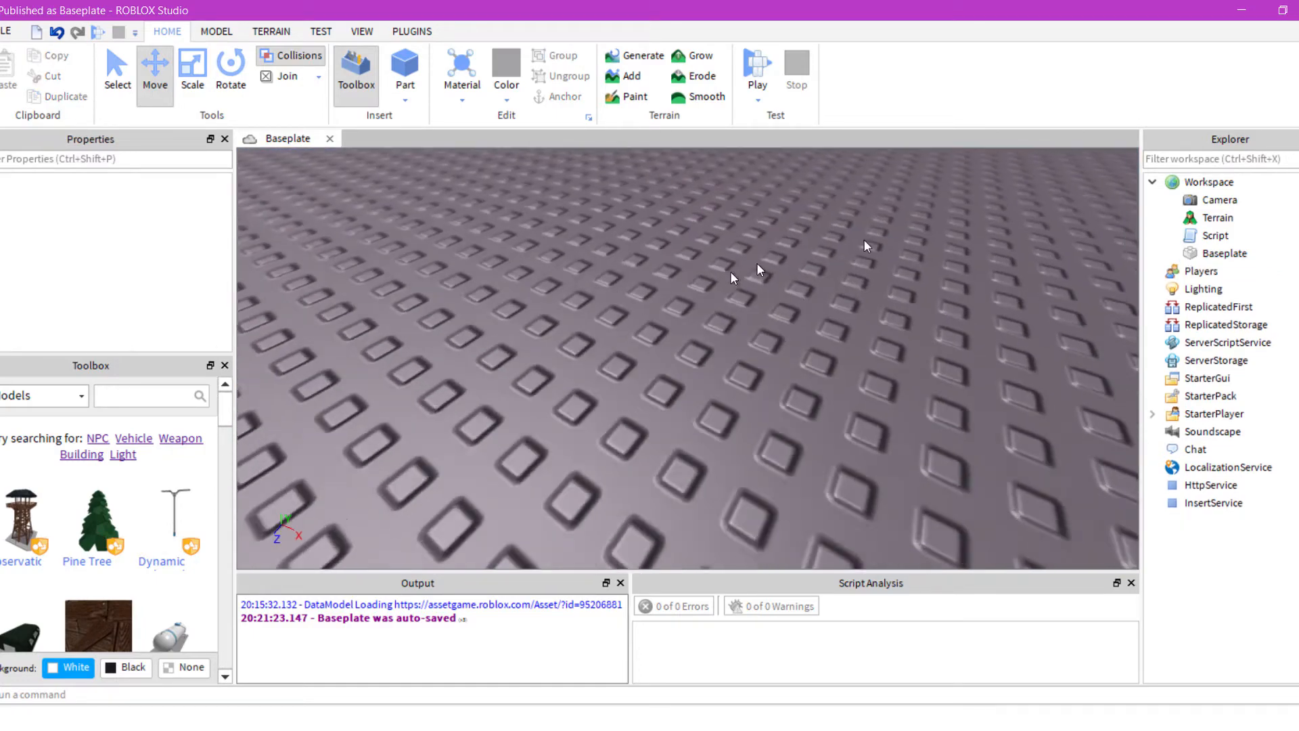
{"action": "scroll", "coordinate": [867, 246], "scroll_direction": "down", "scroll_amount": 10}
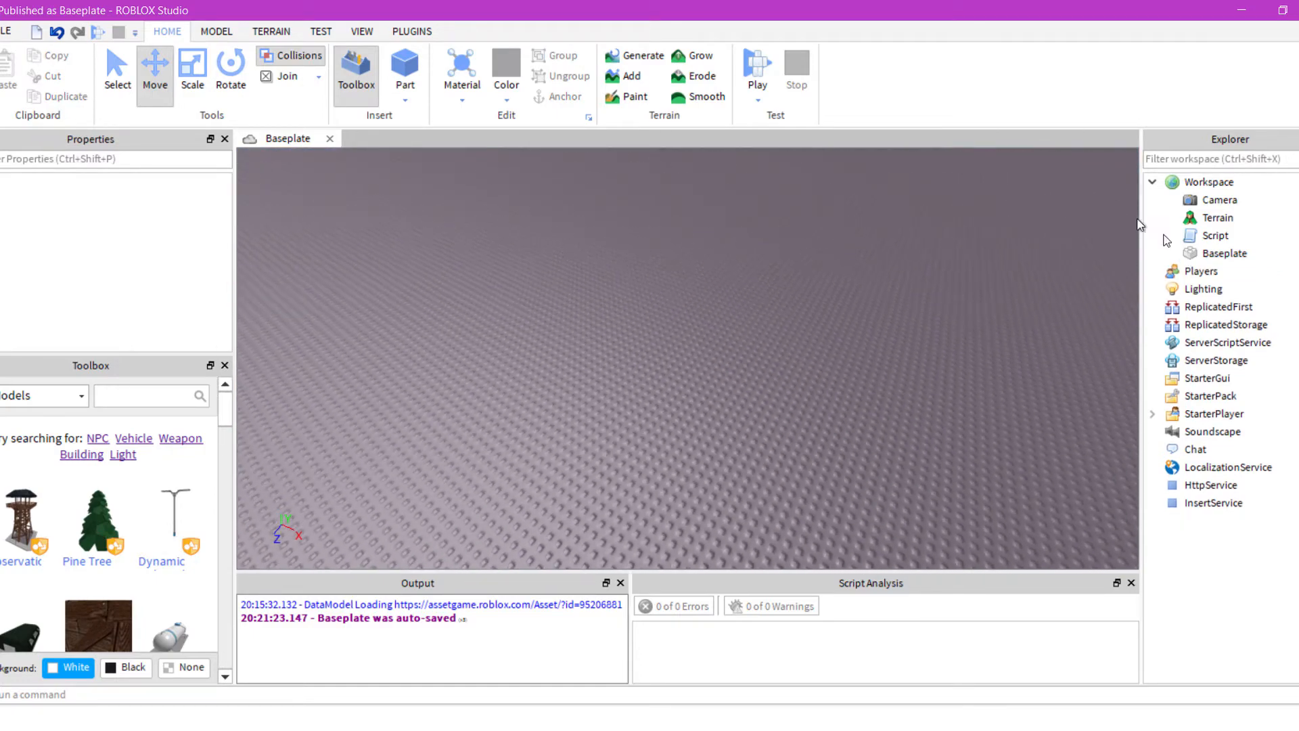
Open the Workspace script and write the incomplete statement "test =" on line 1
{"action": "scroll", "coordinate": [1066, 182], "scroll_direction": "up", "scroll_amount": 5}
{"action": "key", "text": "s"}
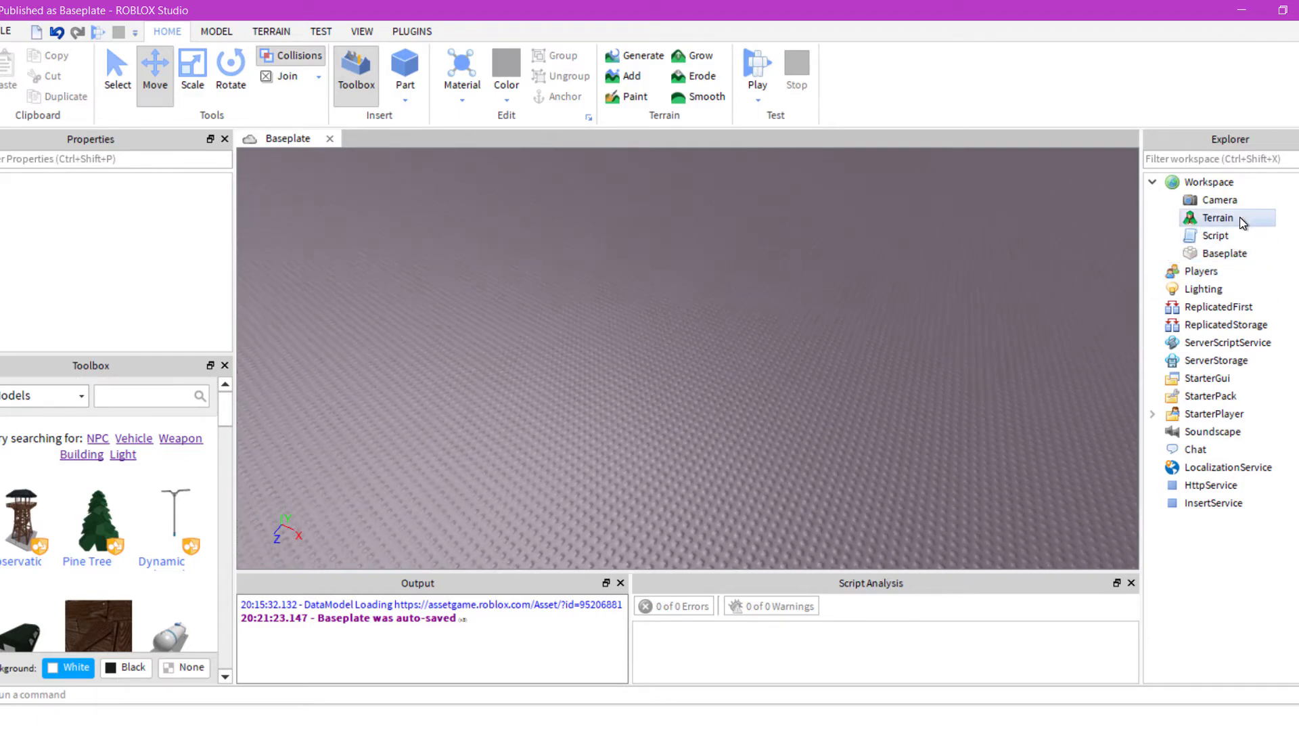
{"action": "key", "text": "w"}
{"action": "right_click_drag", "start_coordinate": [469, 286], "coordinate": [477, 289]}
{"action": "double_click", "coordinate": [1212, 236]}
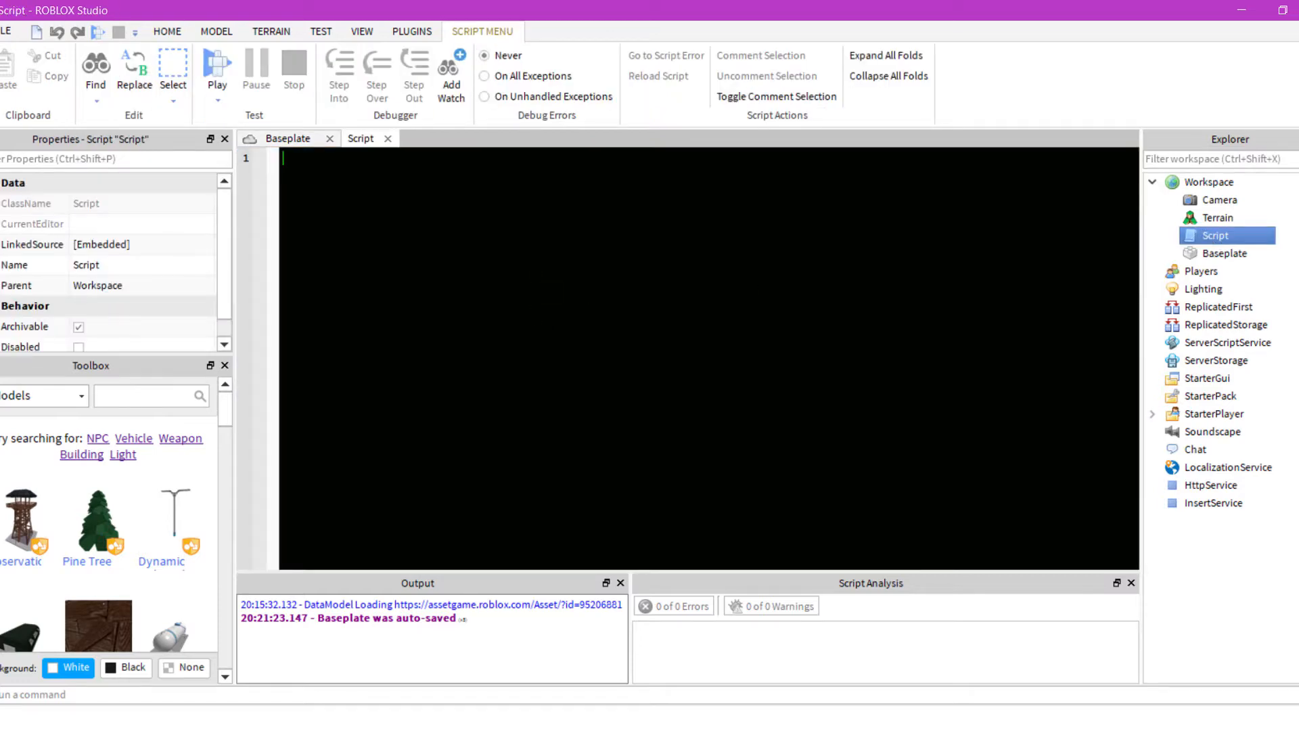
{"action": "type", "text": "test"}
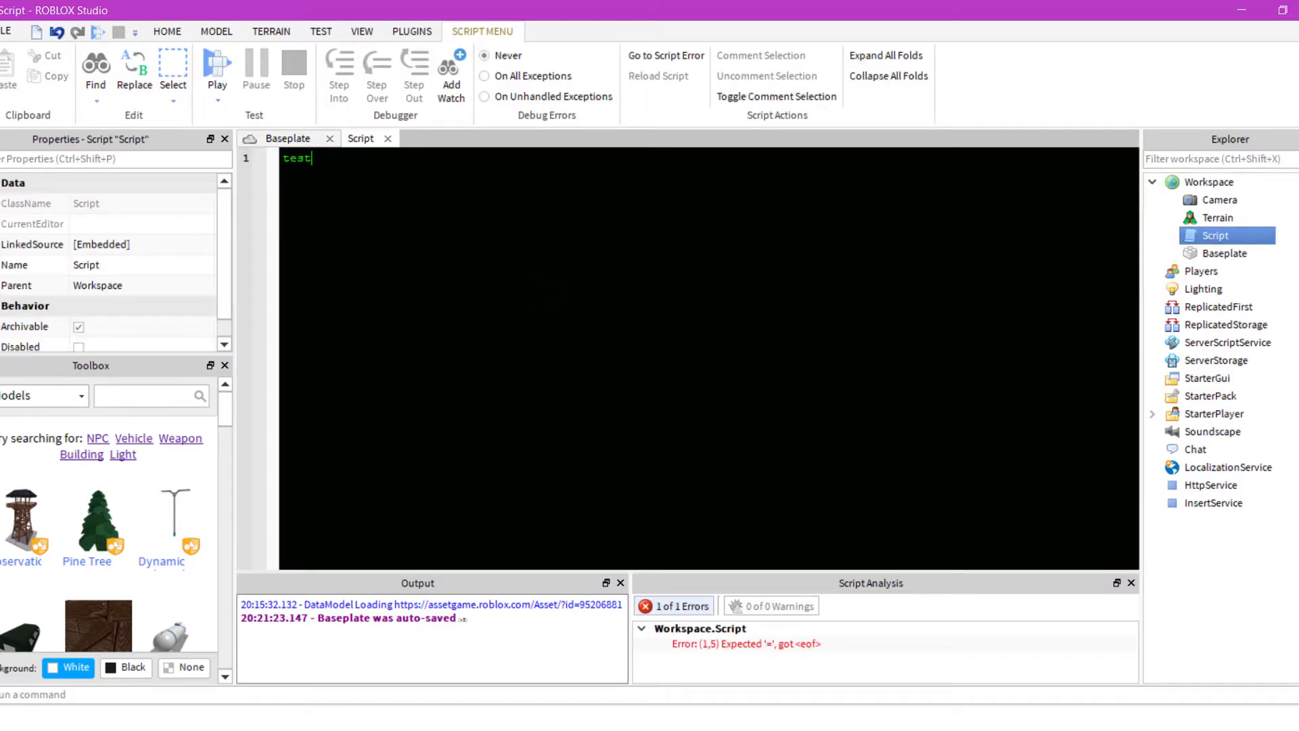
{"action": "type", "text": " ="}
Erase the incomplete statement from the script and undo the deletion
{"action": "key", "text": "BackSpace"}
{"action": "key", "text": "BackSpace"}
{"action": "key", "text": "BackSpace"}
{"action": "key", "text": "BackSpace"}
{"action": "key", "text": "BackSpace"}
{"action": "key", "text": "BackSpace"}
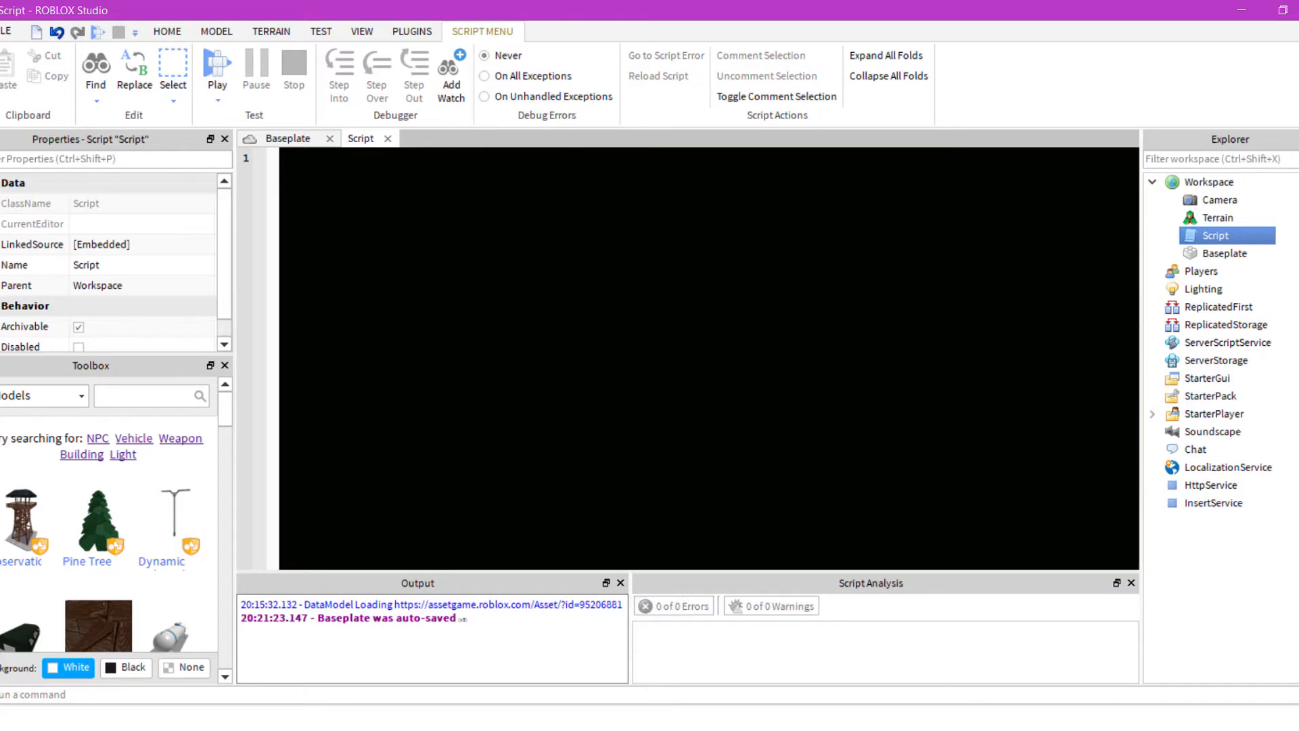
{"action": "key", "text": "ctrl+z"}
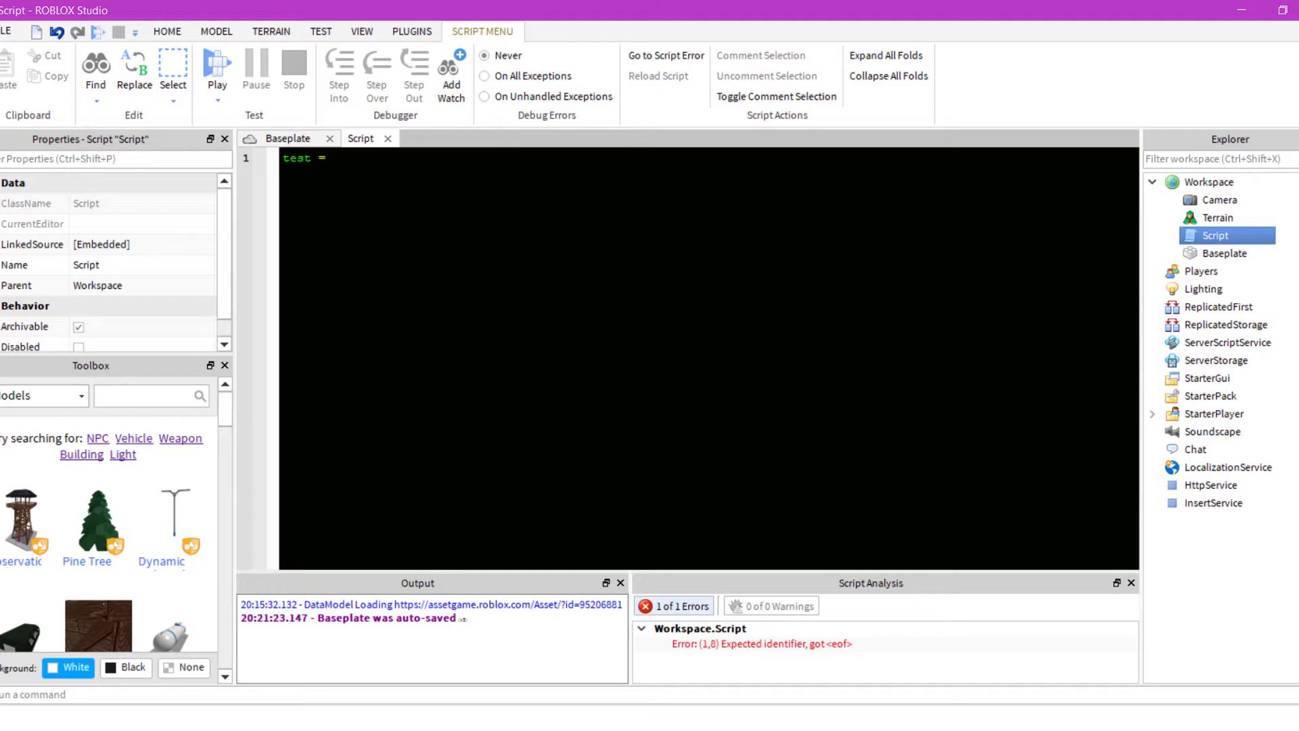
Complete the statement as "test = true", erase the whole line and close the script
{"action": "type", "text": "true"}
{"action": "key", "text": "BackSpace"}
{"action": "key", "text": "BackSpace"}
{"action": "key", "text": "BackSpace"}
{"action": "key", "text": "BackSpace"}
{"action": "key", "text": "BackSpace"}
{"action": "key", "text": "BackSpace"}
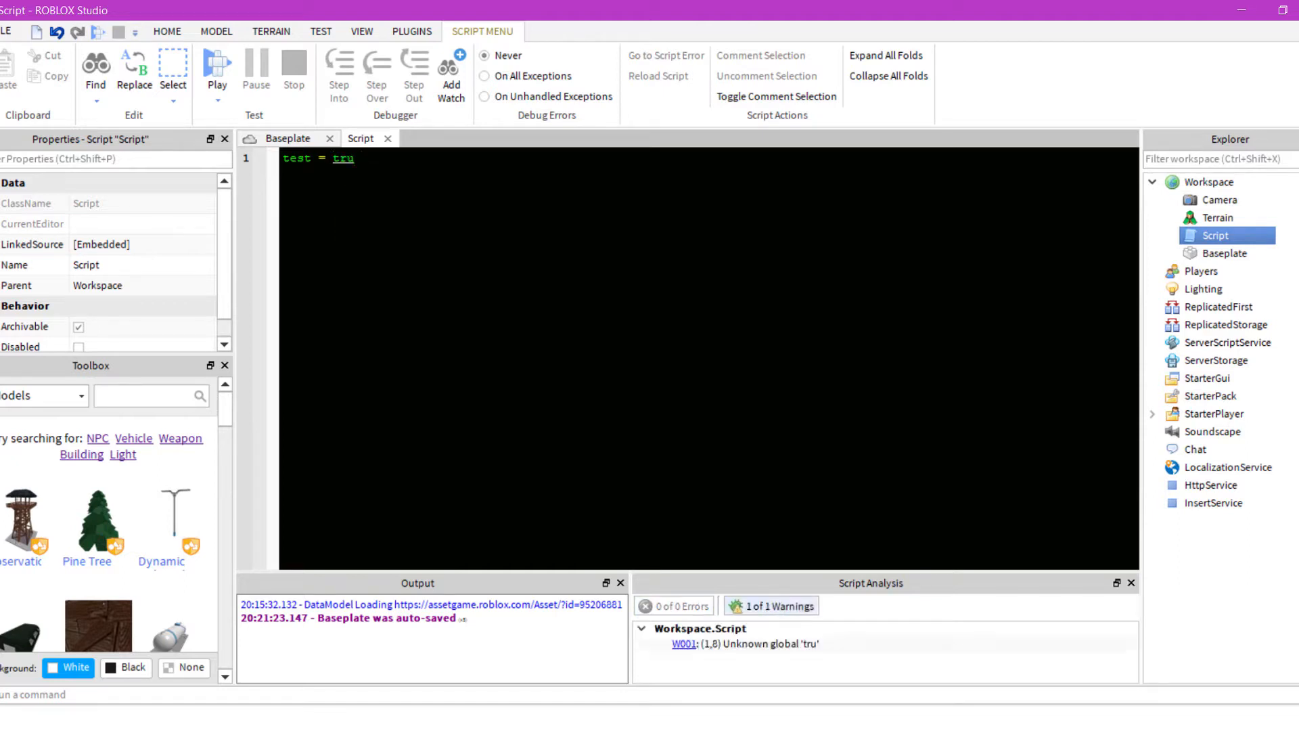
{"action": "key", "text": "BackSpace"}
{"action": "key", "text": "BackSpace"}
{"action": "key", "text": "BackSpace"}
{"action": "key", "text": "BackSpace"}
{"action": "key", "text": "BackSpace"}
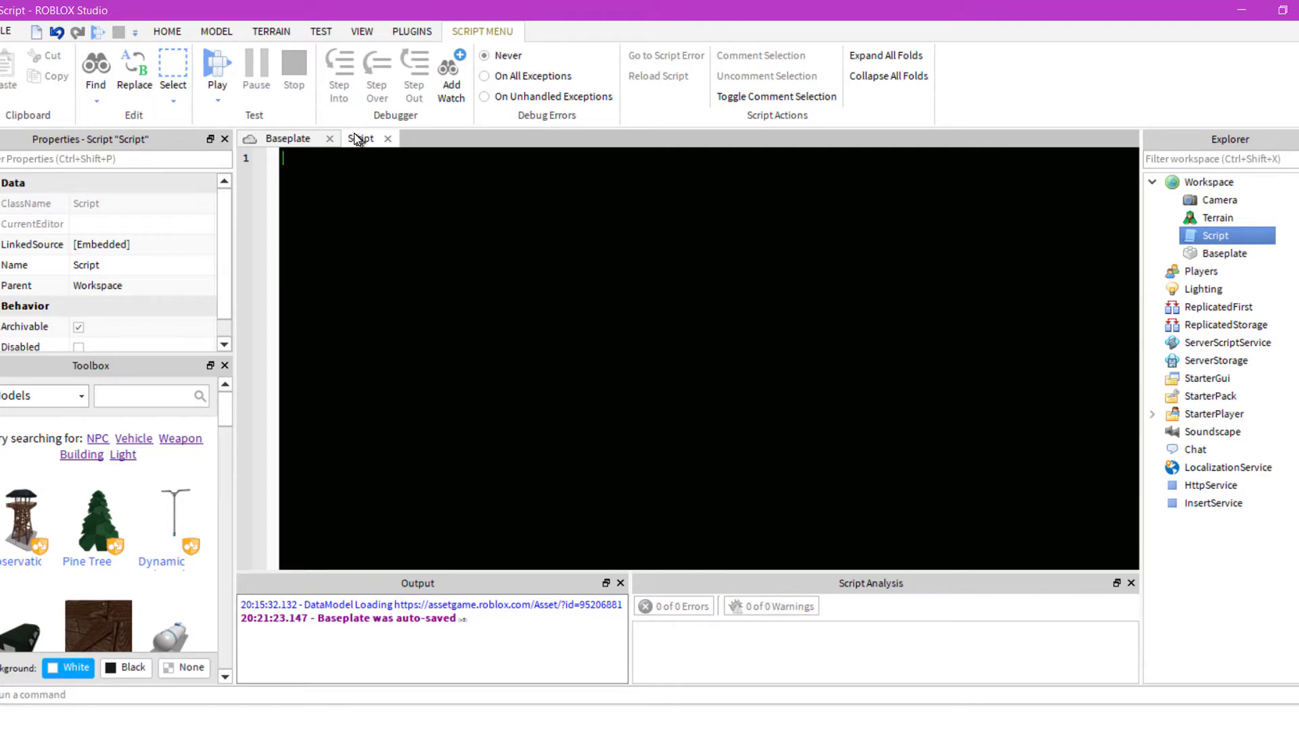
{"action": "left_click", "coordinate": [387, 138]}
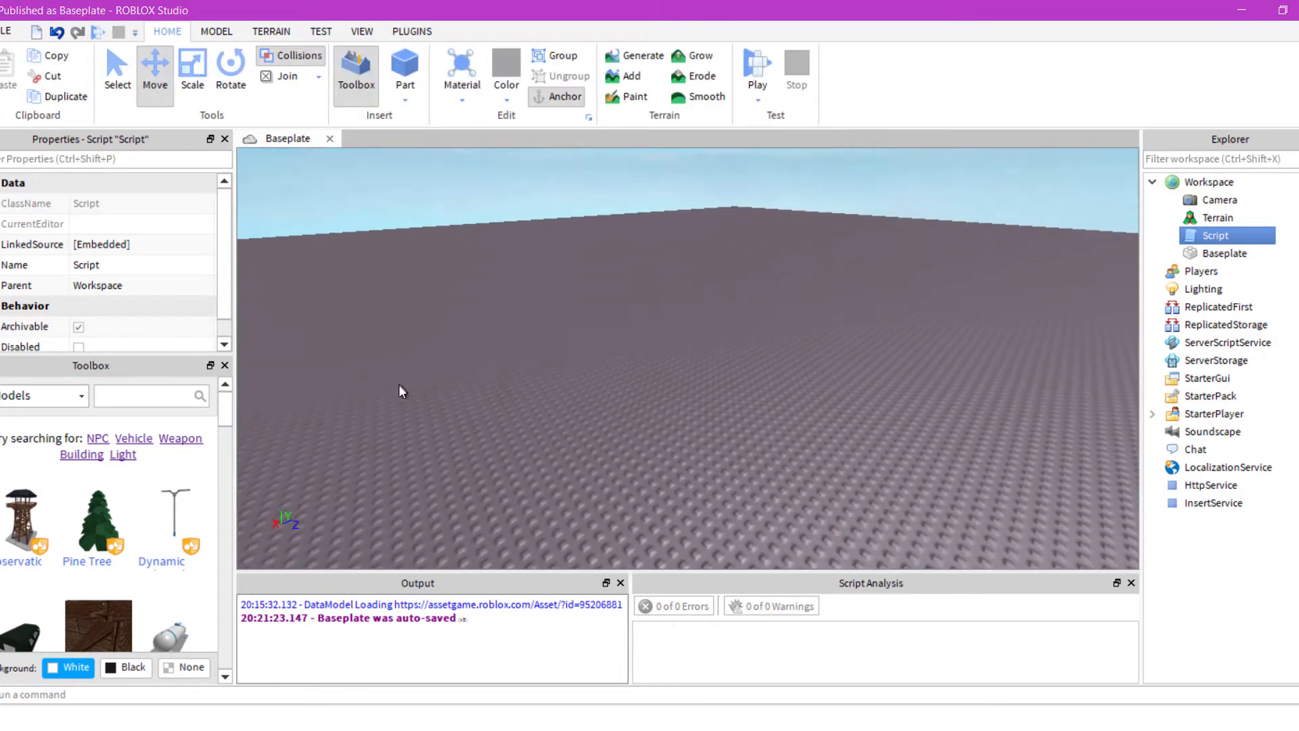
Run the one-line command print('lol') without a script and highlight its printed result in the output
{"action": "right_click_drag", "start_coordinate": [400, 385], "coordinate": [399, 375]}
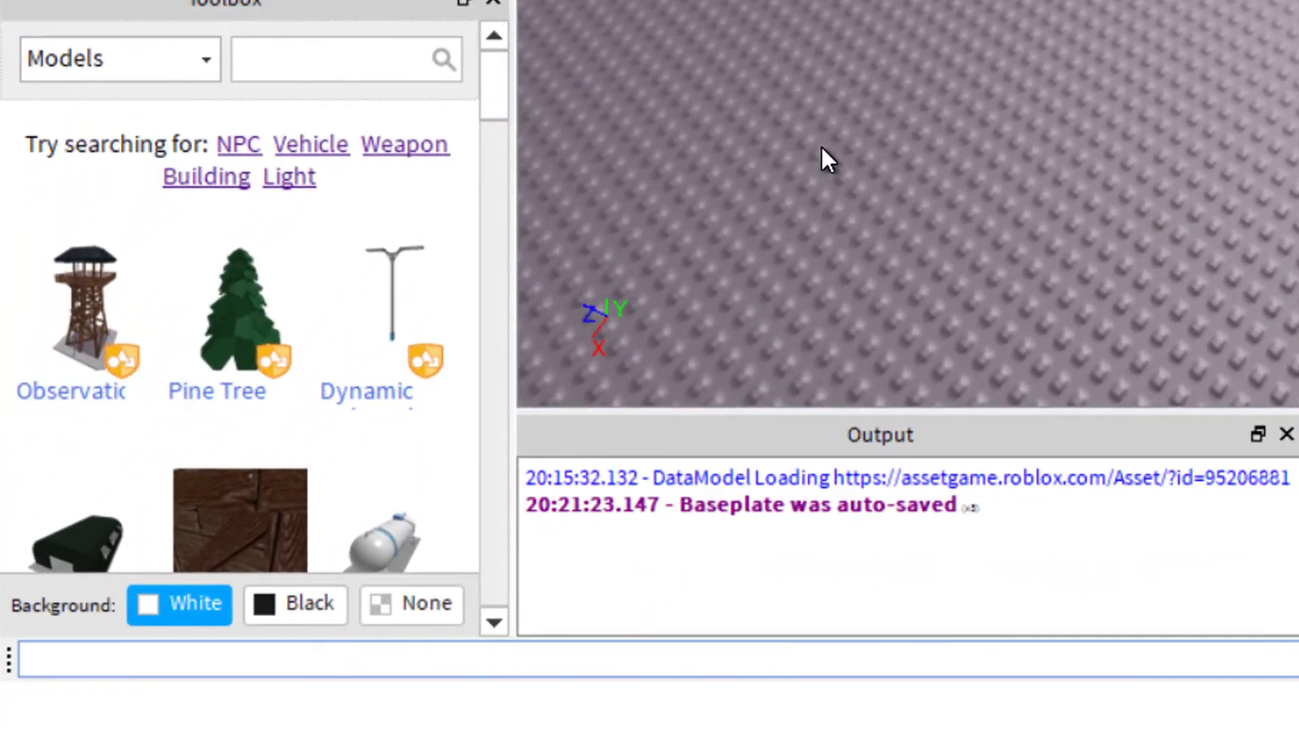
{"action": "type", "text": "pr"}
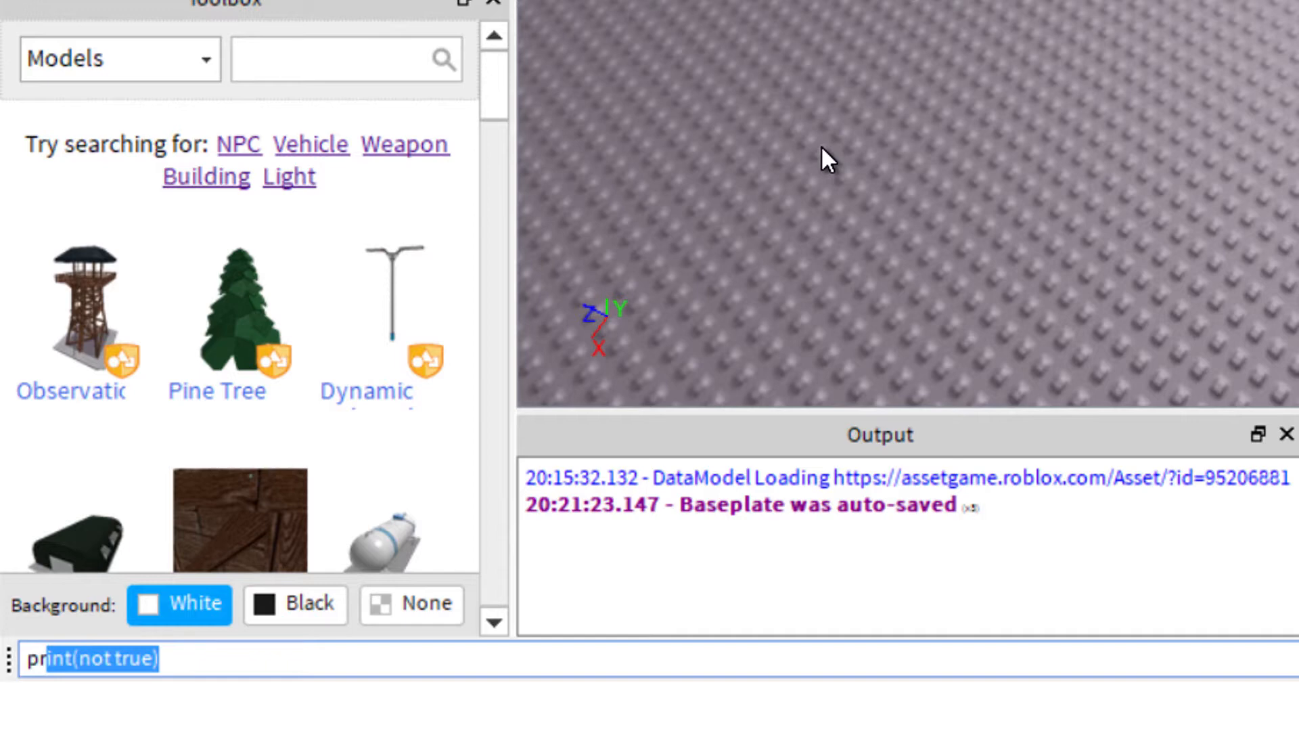
{"action": "key", "text": "Tab"}
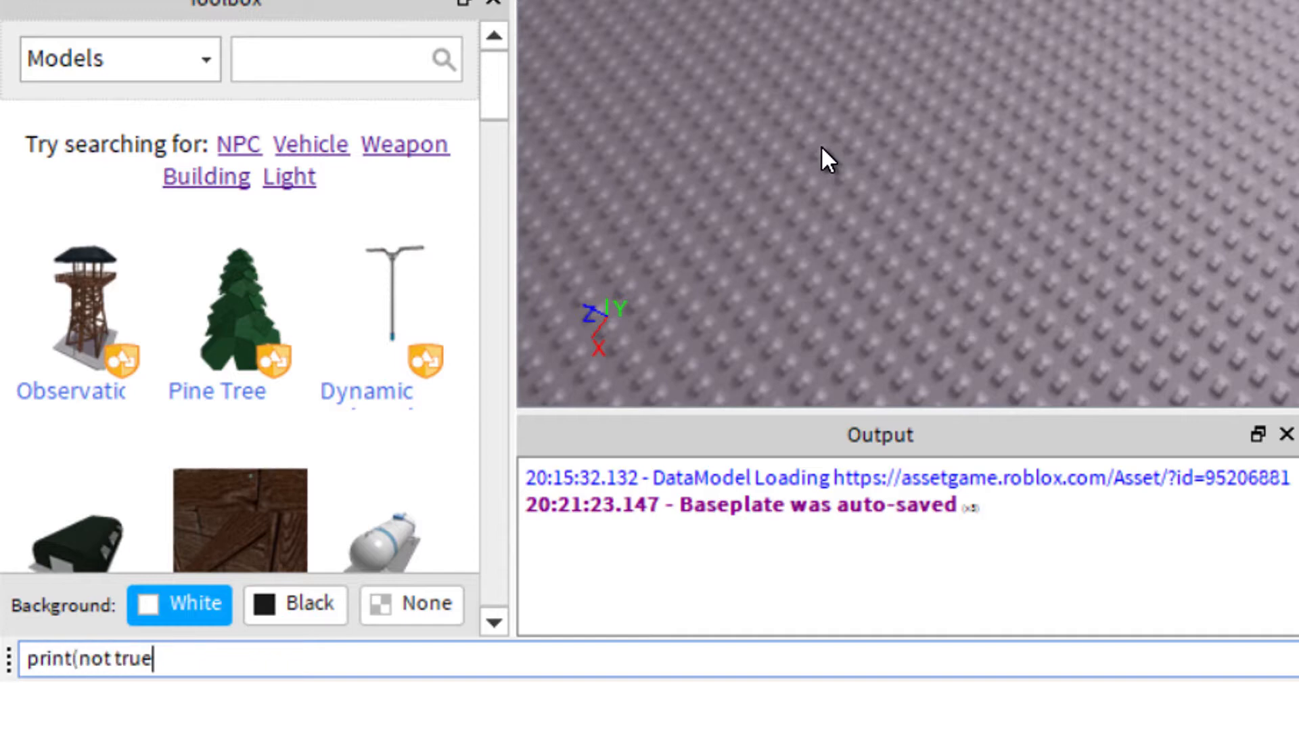
{"action": "key", "text": "BackSpace"}
{"action": "key", "text": "BackSpace"}
{"action": "key", "text": "BackSpace"}
{"action": "key", "text": "BackSpace"}
{"action": "key", "text": "BackSpace"}
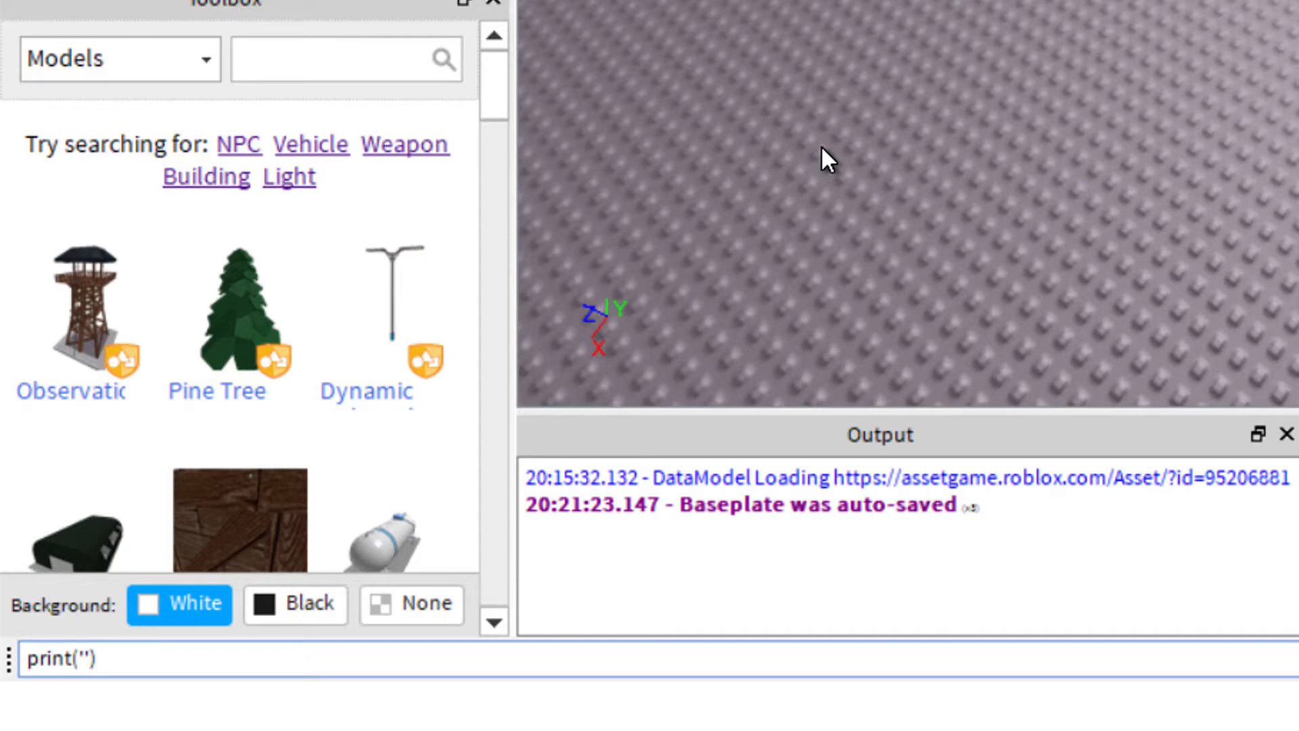
{"action": "type", "text": "lol"}
{"action": "key", "text": "Return"}
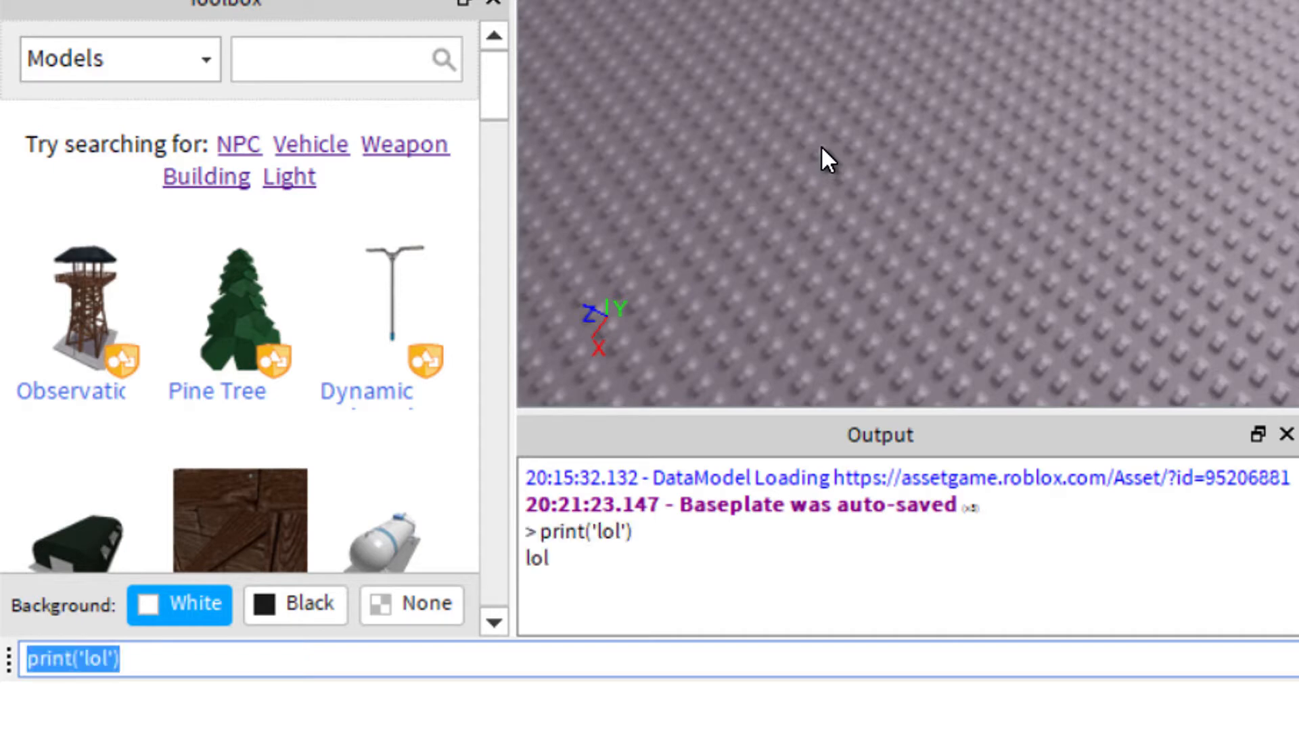
{"action": "left_click", "coordinate": [522, 549]}
{"action": "left_click_drag", "start_coordinate": [695, 573], "coordinate": [600, 572]}
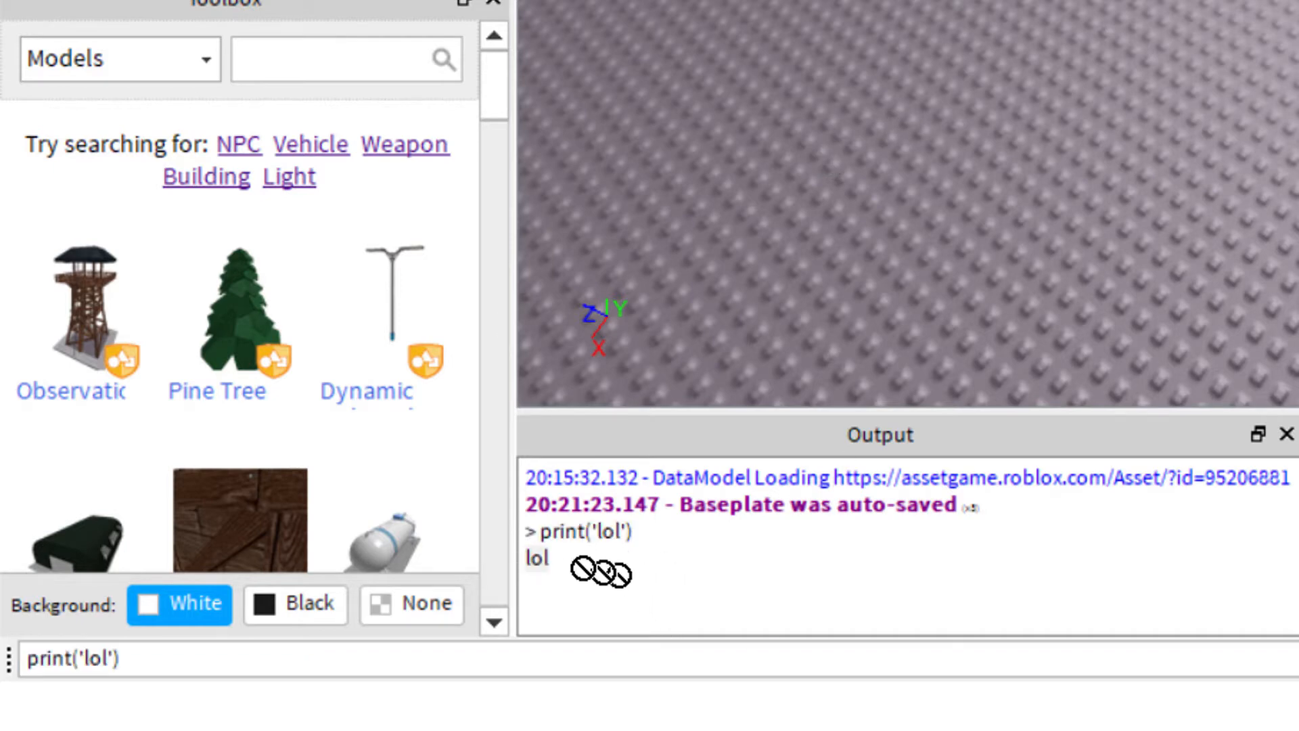
Run the command as print(llol), without quotes around the argument, and point out its result in the output
{"action": "double_click", "coordinate": [87, 658]}
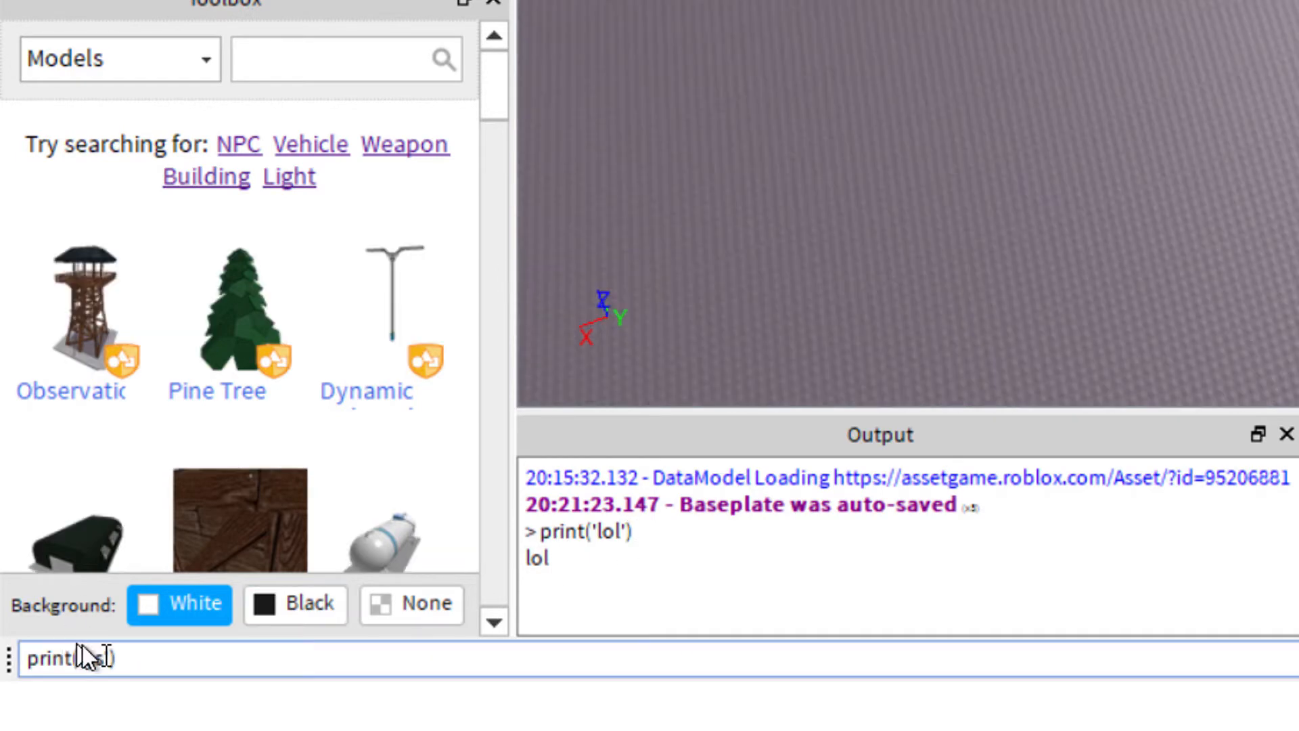
{"action": "type", "text": "as"}
{"action": "double_click", "coordinate": [84, 659]}
{"action": "key", "text": "BackSpace"}
{"action": "key", "text": "Delete"}
{"action": "key", "text": "Delete"}
{"action": "type", "text": "lol"}
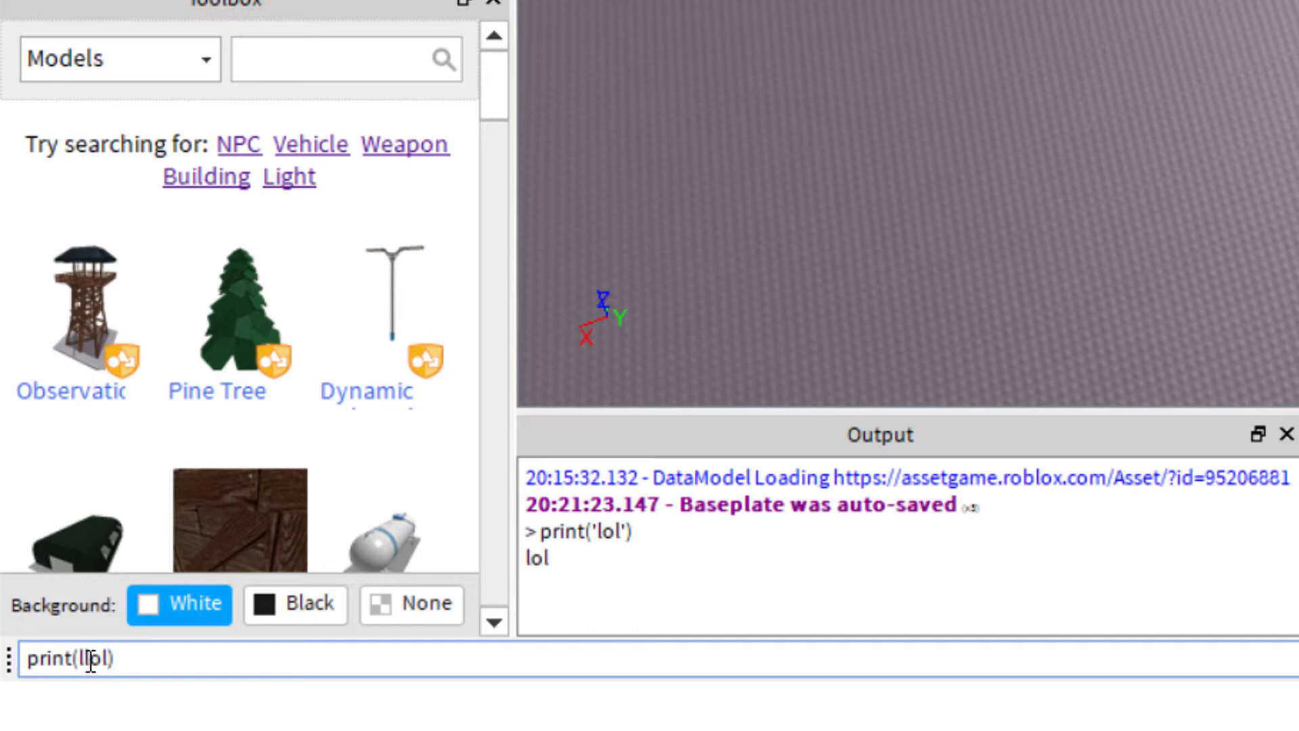
{"action": "key", "text": "Return"}
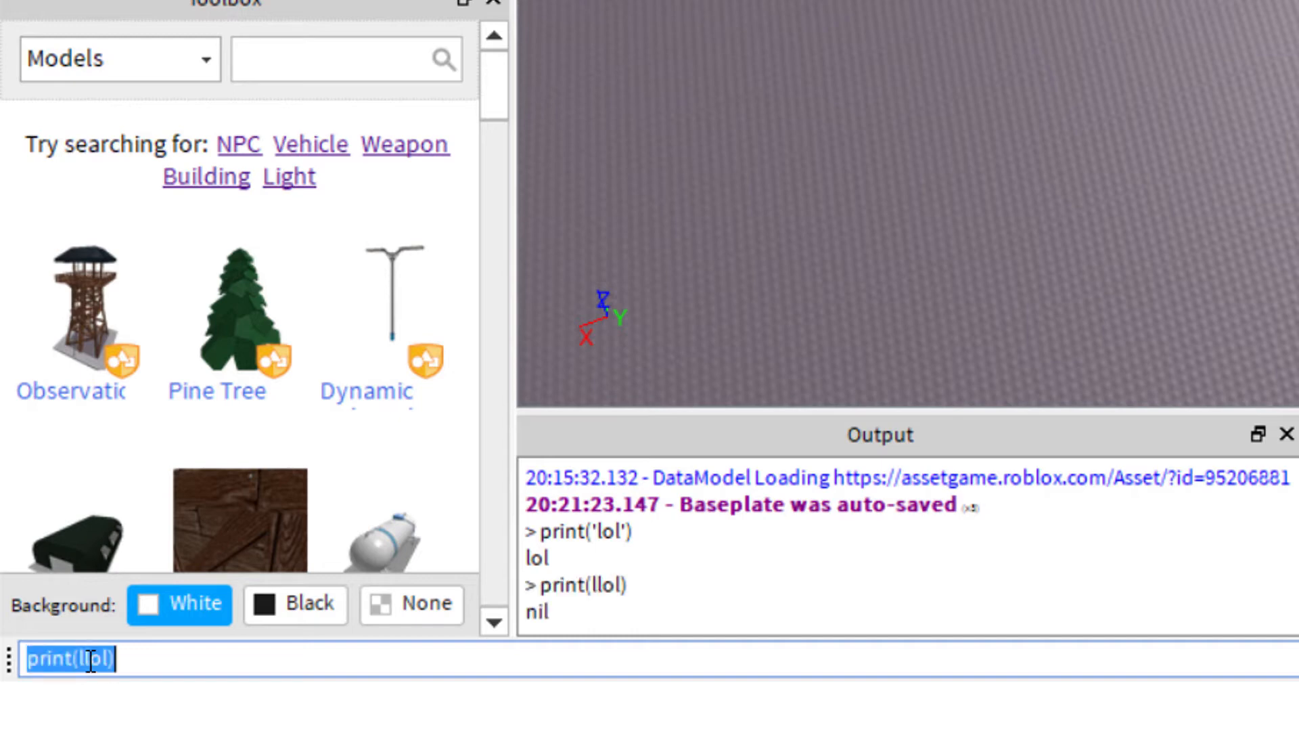
{"action": "type", "text": "workspace.Value.Value = 2"}
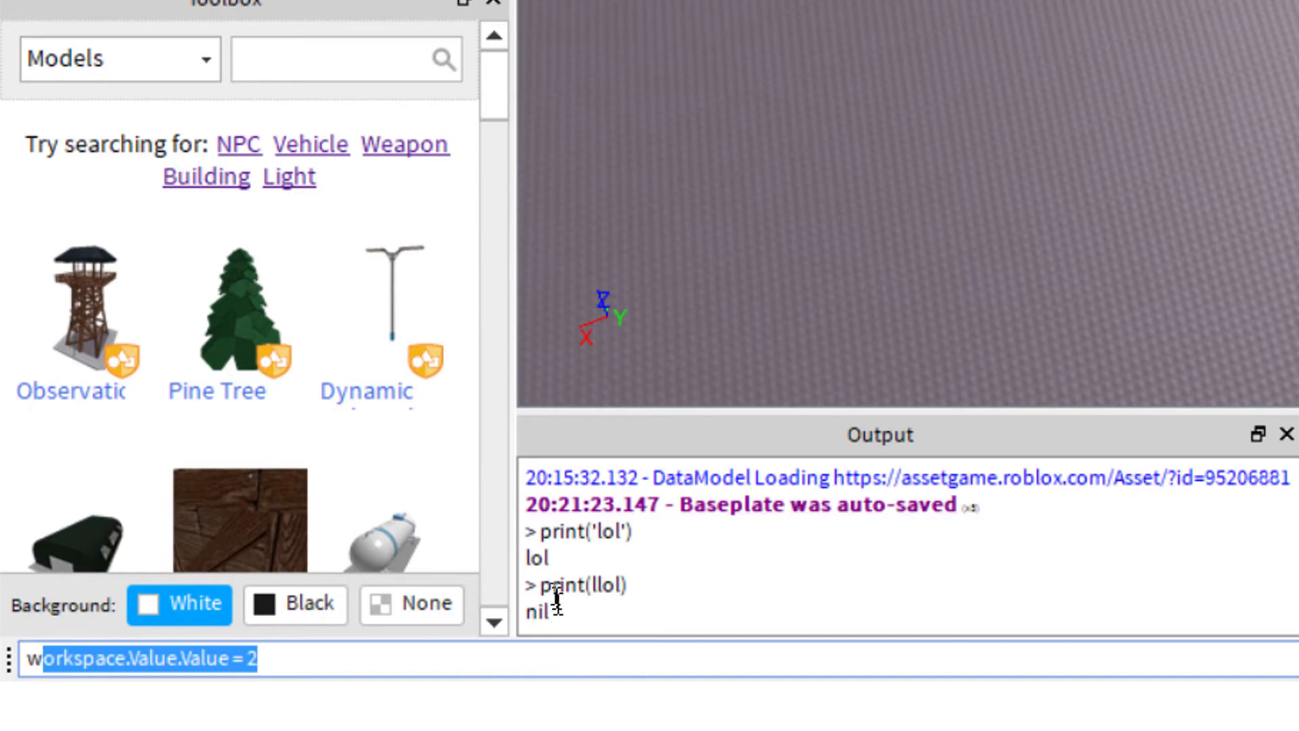
{"action": "left_click", "coordinate": [549, 615]}
{"action": "right_click_drag", "start_coordinate": [958, 123], "coordinate": [965, 120]}
{"action": "scroll", "coordinate": [976, 171], "scroll_direction": "down", "scroll_amount": 5}
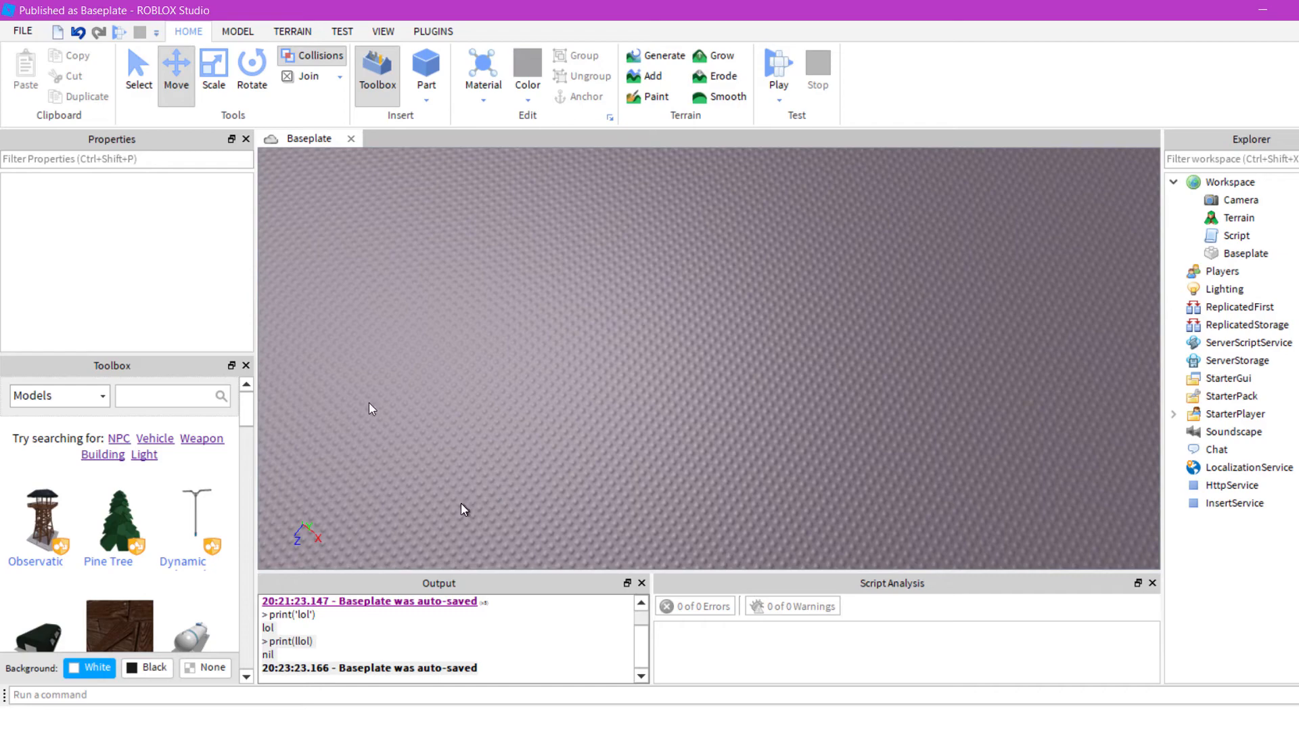
{"action": "right_click_drag", "start_coordinate": [461, 503], "coordinate": [461, 502]}
{"action": "right_click_drag", "start_coordinate": [575, 345], "coordinate": [574, 341]}
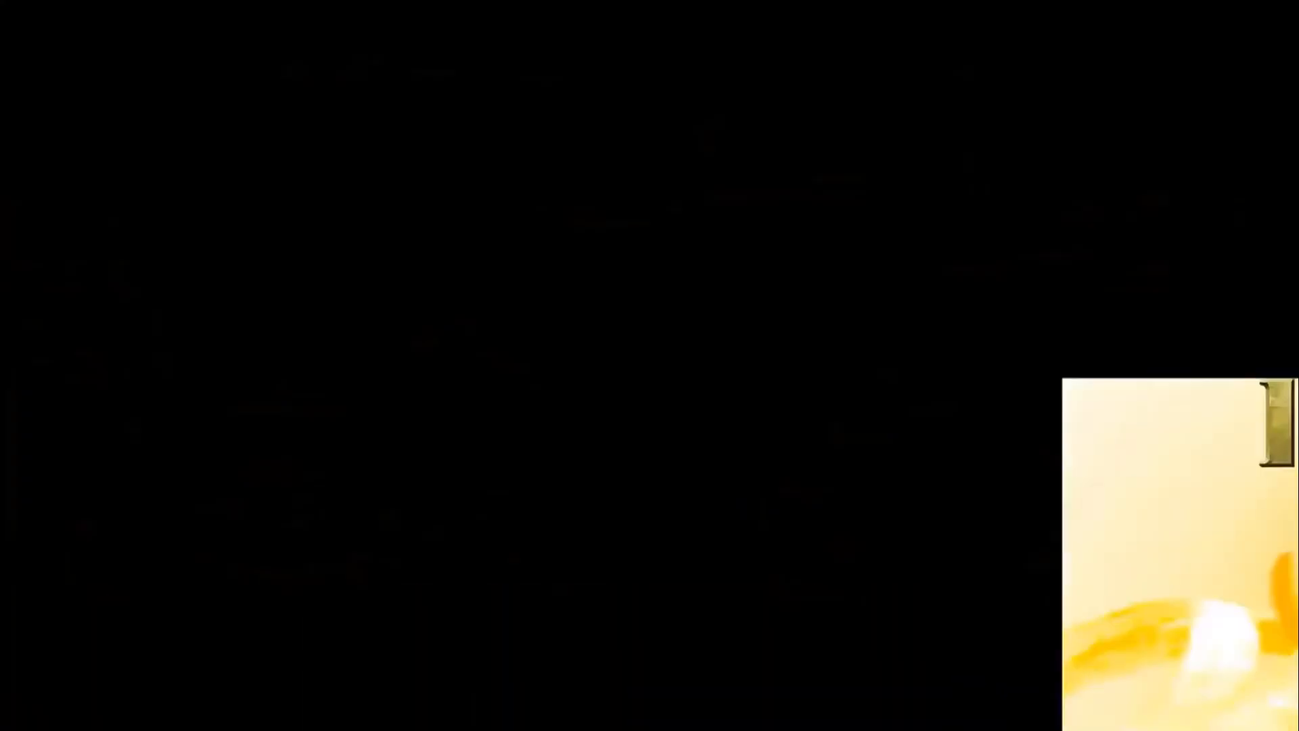